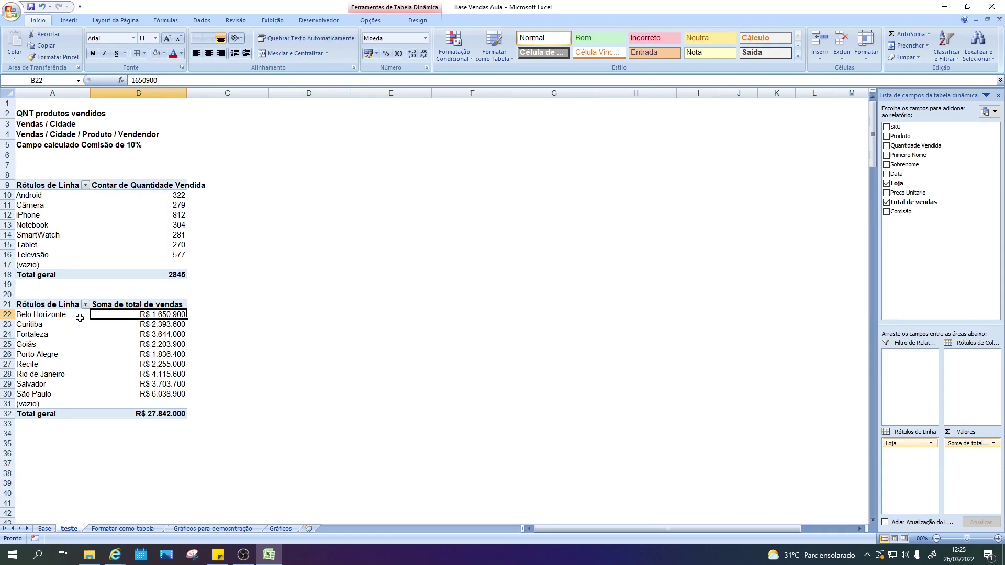
Review the city pivot's sales sum value field settings and close them unchanged.
click(33, 318)
click(973, 443)
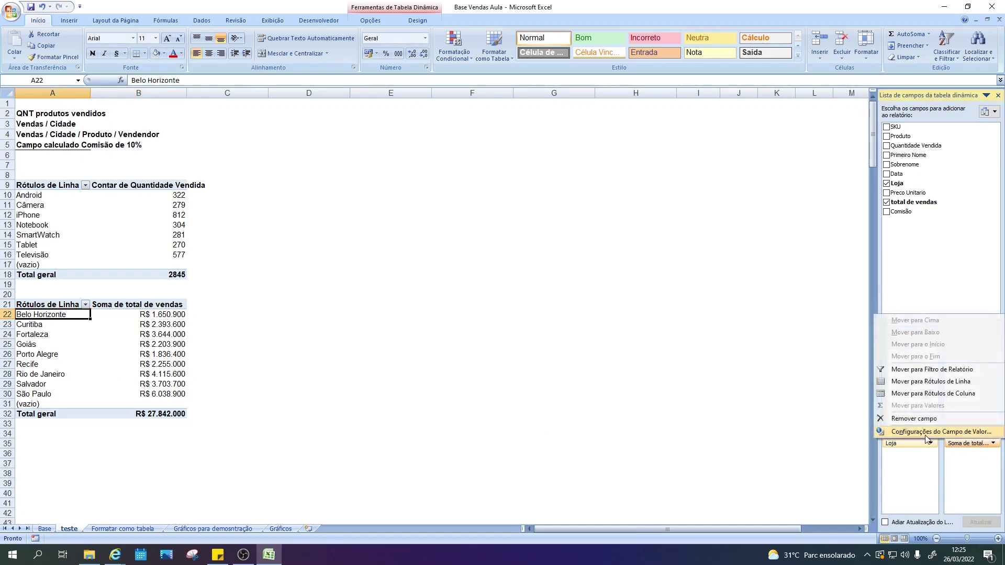
click(925, 435)
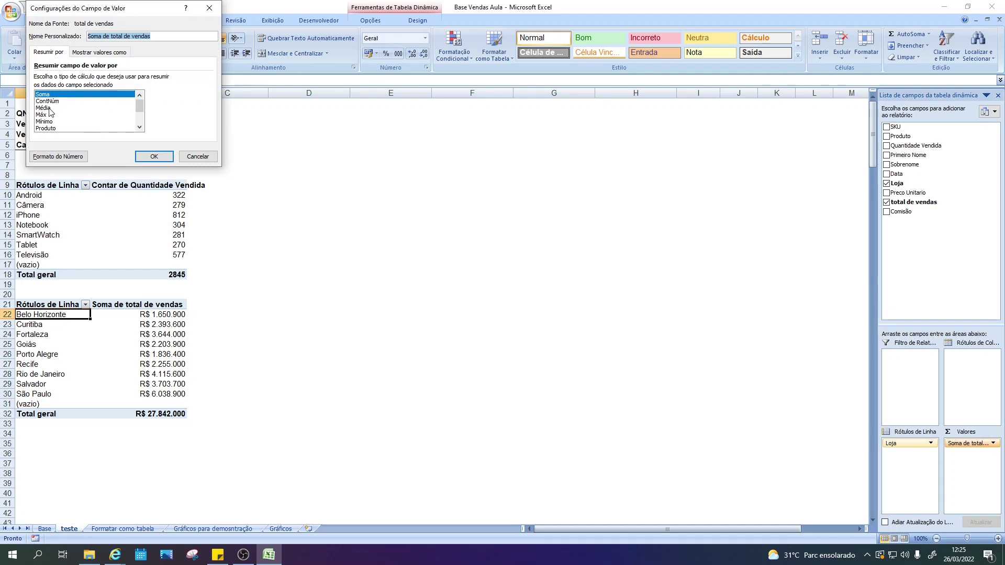
mouse_move(141, 108)
mouse_down()
mouse_move(140, 119)
mouse_move(139, 102)
mouse_up()
drag(139, 105, 139, 109)
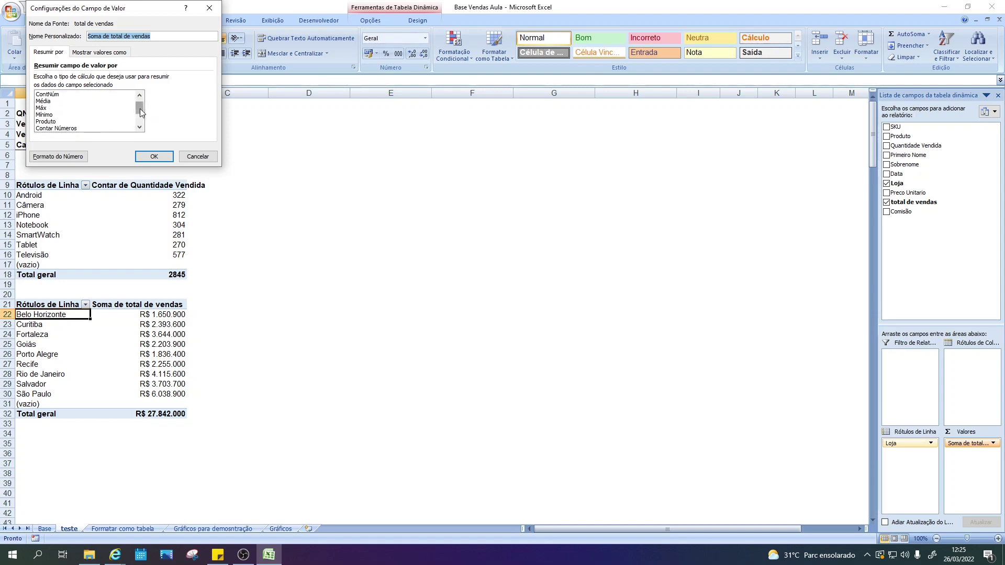
mouse_move(140, 109)
mouse_down()
mouse_move(140, 122)
mouse_move(140, 103)
mouse_up()
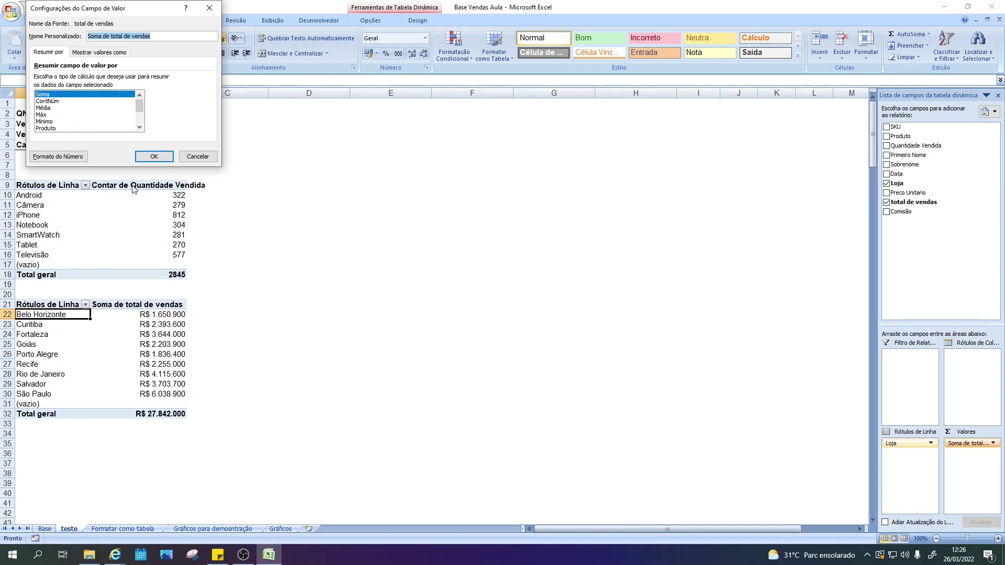
click(197, 157)
Apply a blue Medium pivot style with a blue header row to the product pivot table.
click(270, 314)
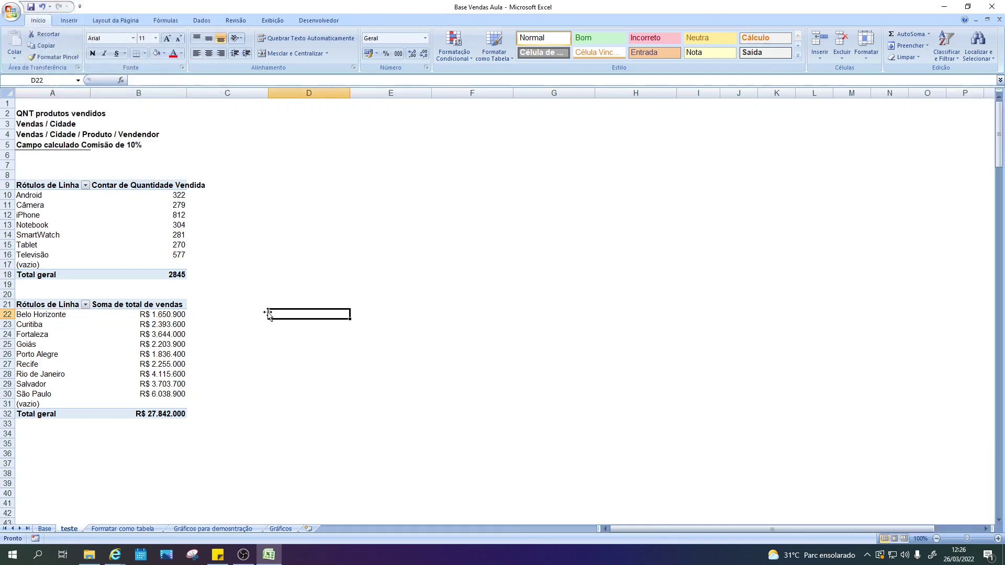
drag(55, 195, 55, 264)
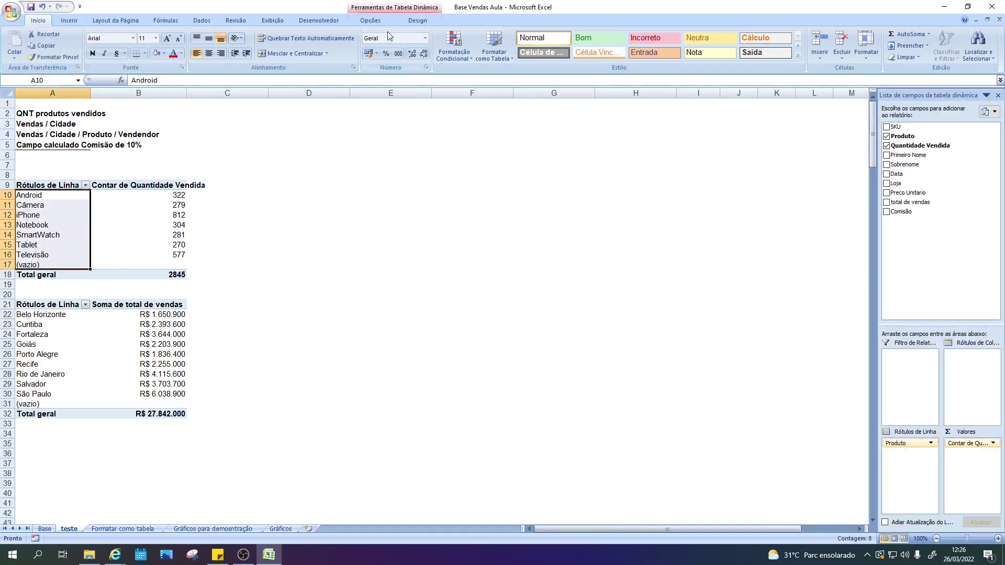
click(369, 20)
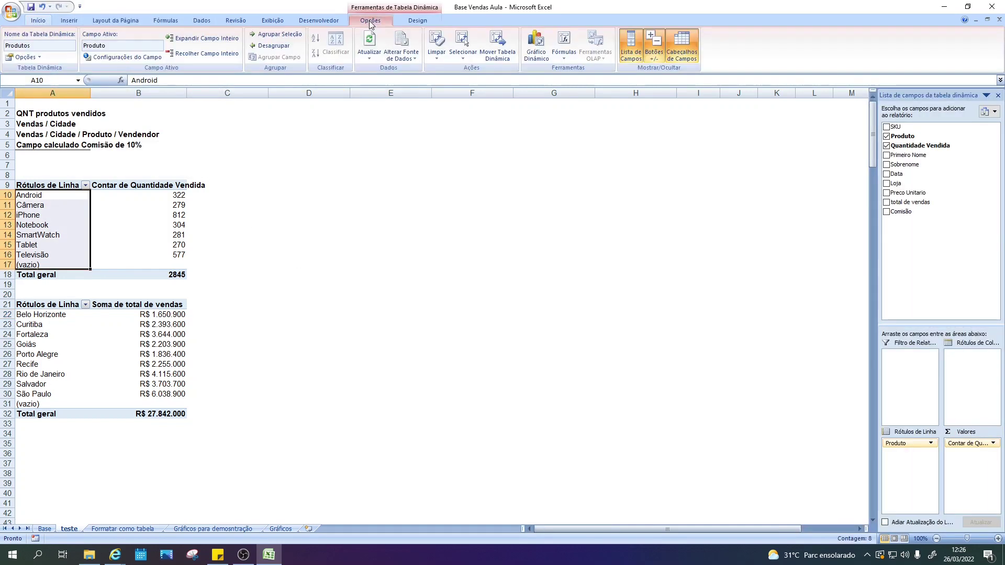
click(409, 24)
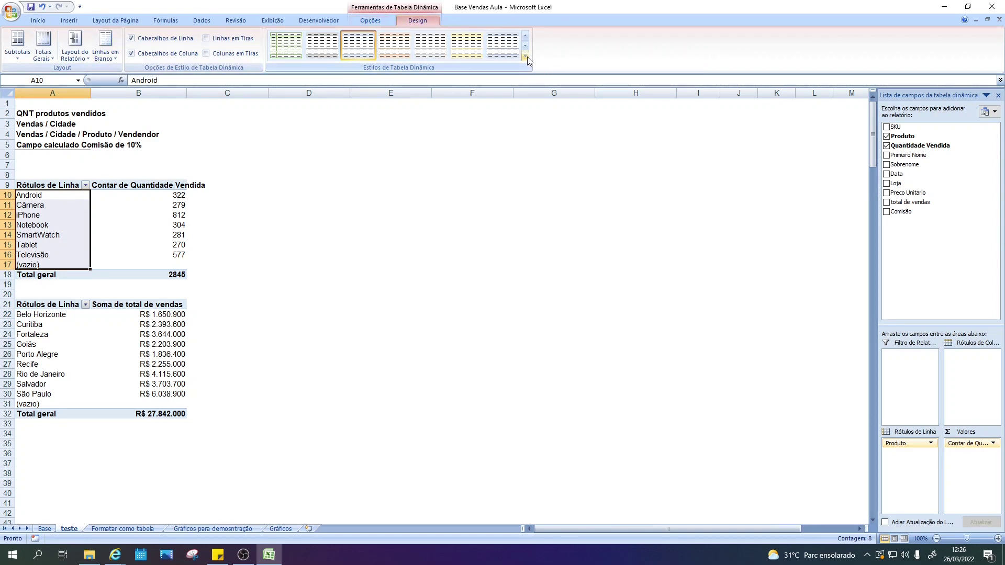
click(184, 225)
click(53, 187)
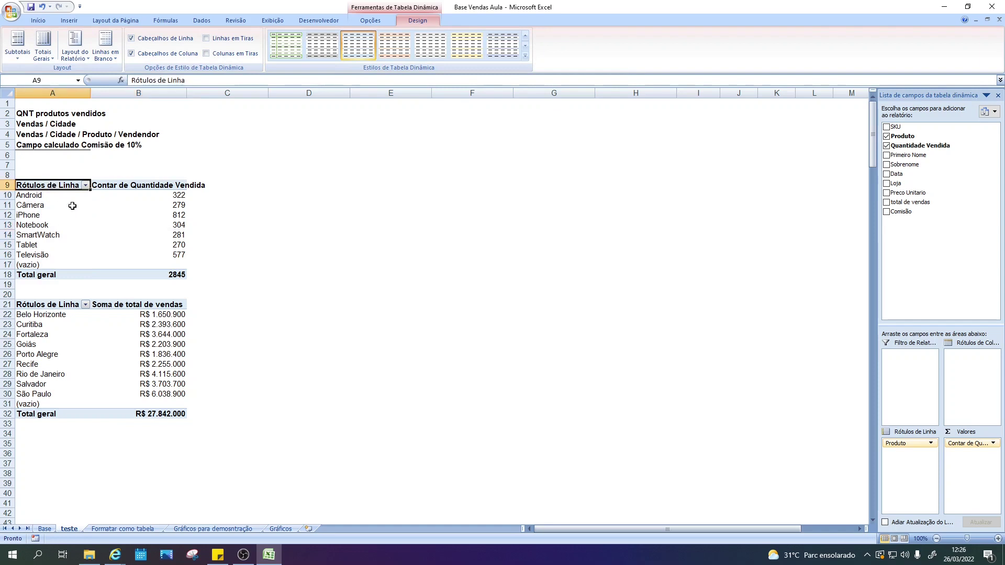
click(525, 56)
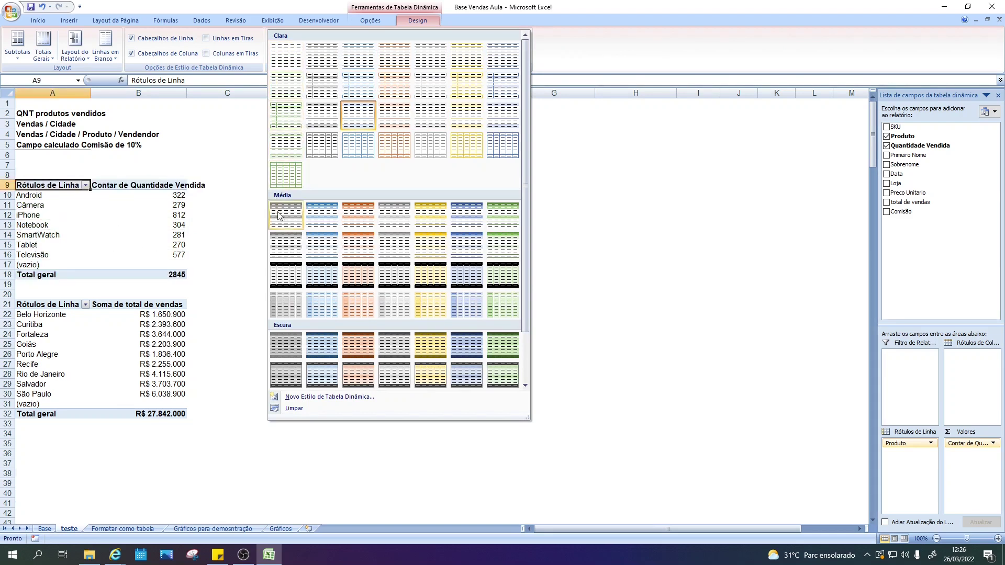
click(152, 218)
click(525, 55)
click(323, 217)
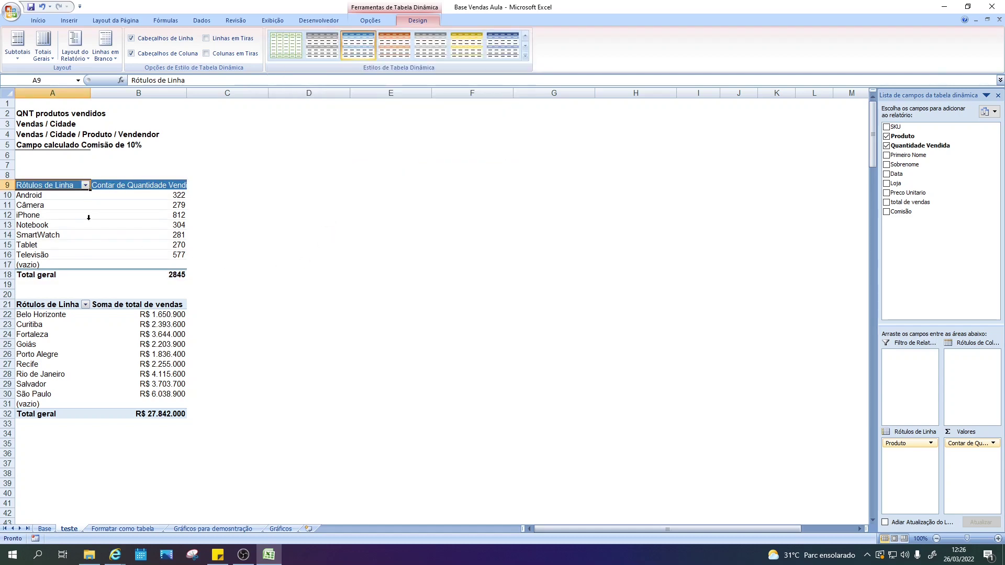
Give the city pivot table a light green Light style after comparing it with light grey.
click(50, 318)
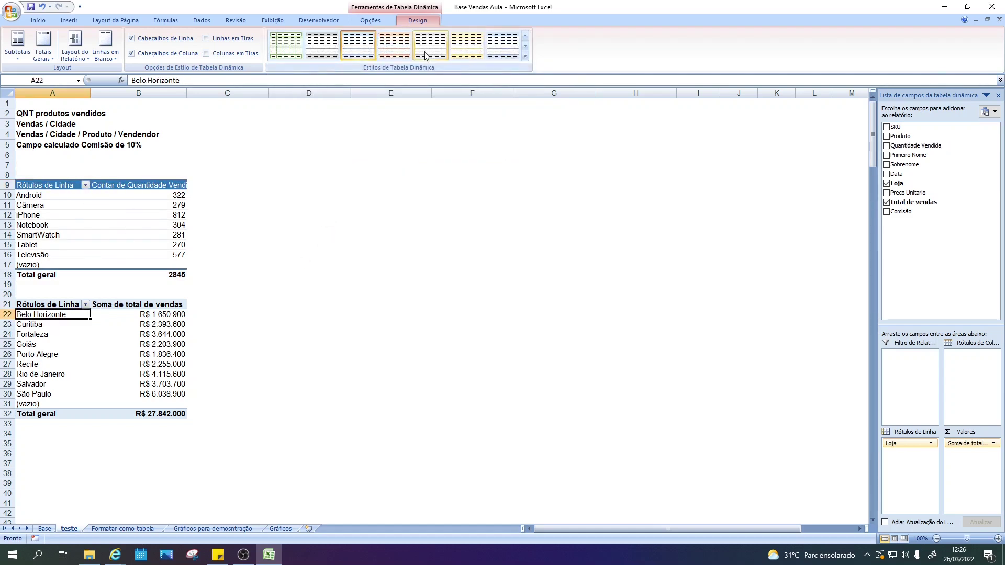
click(292, 49)
click(322, 48)
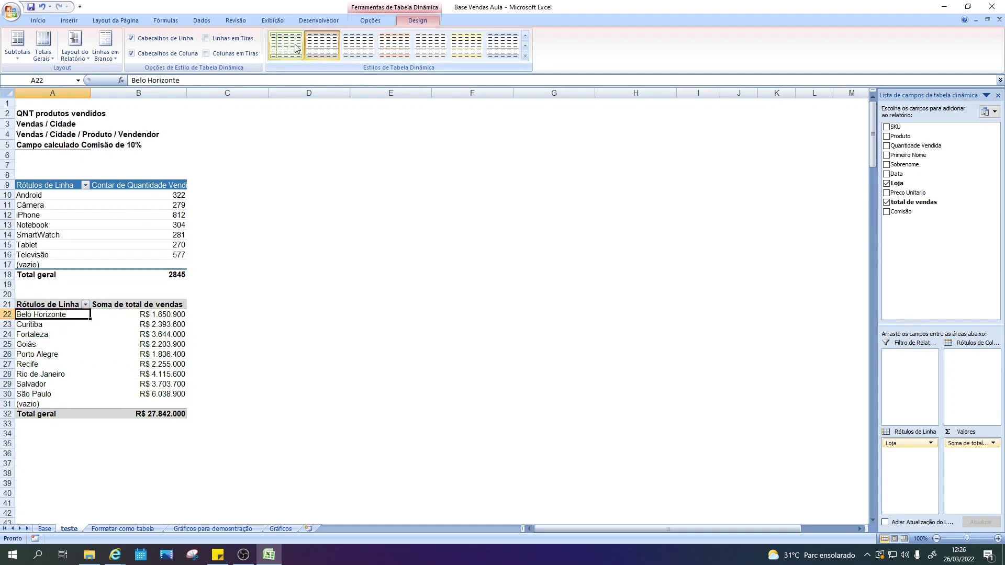
click(296, 48)
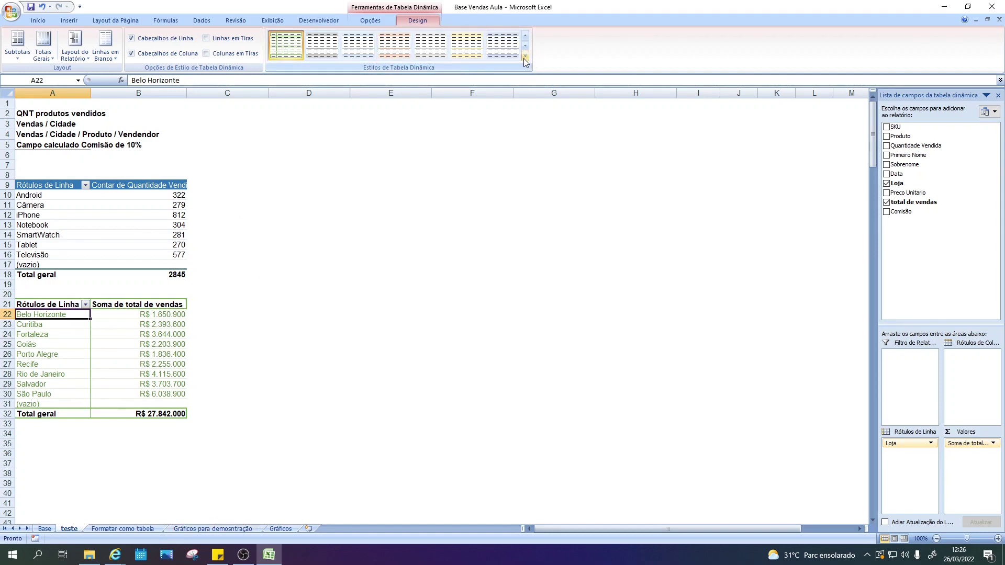
click(50, 355)
click(308, 282)
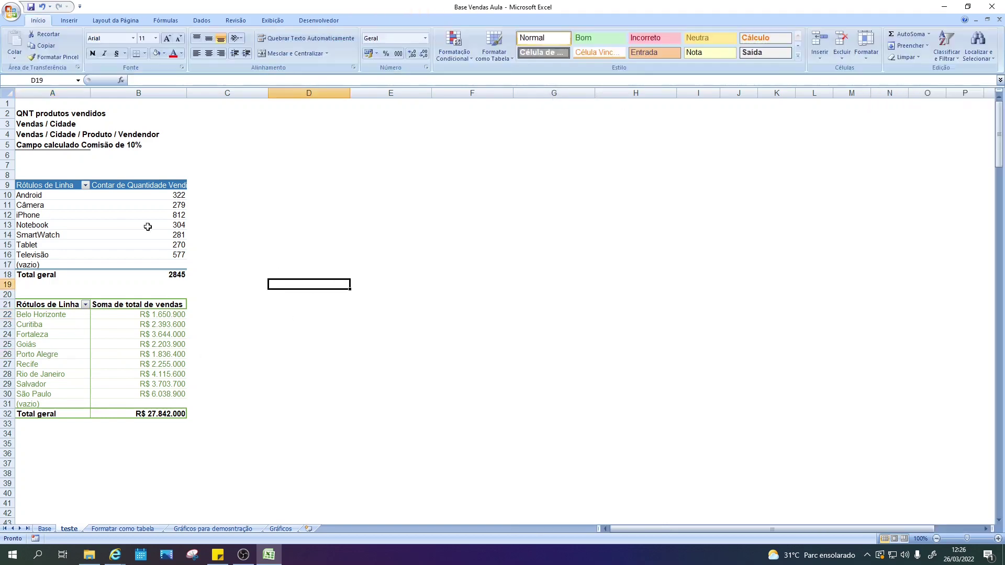
click(47, 195)
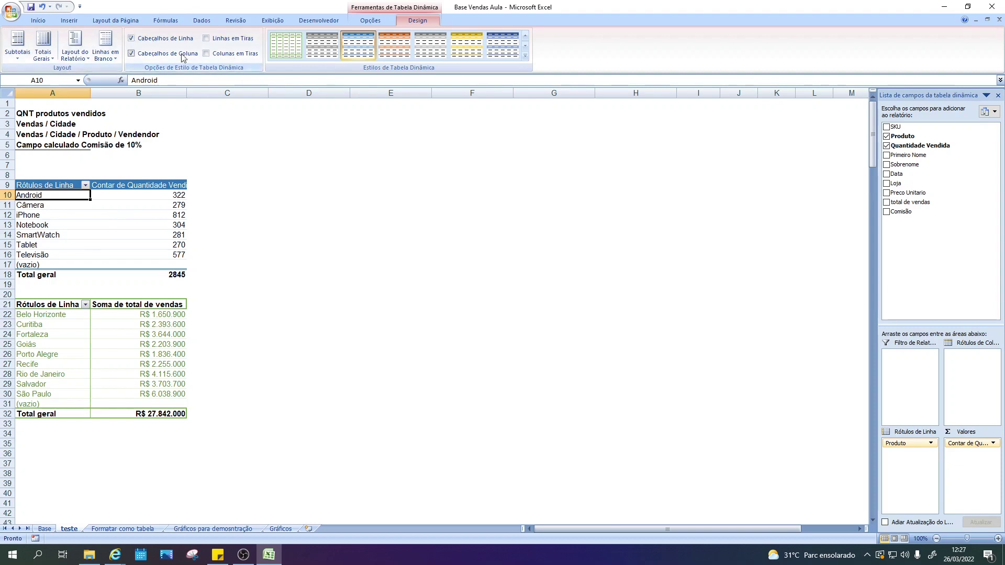
click(206, 41)
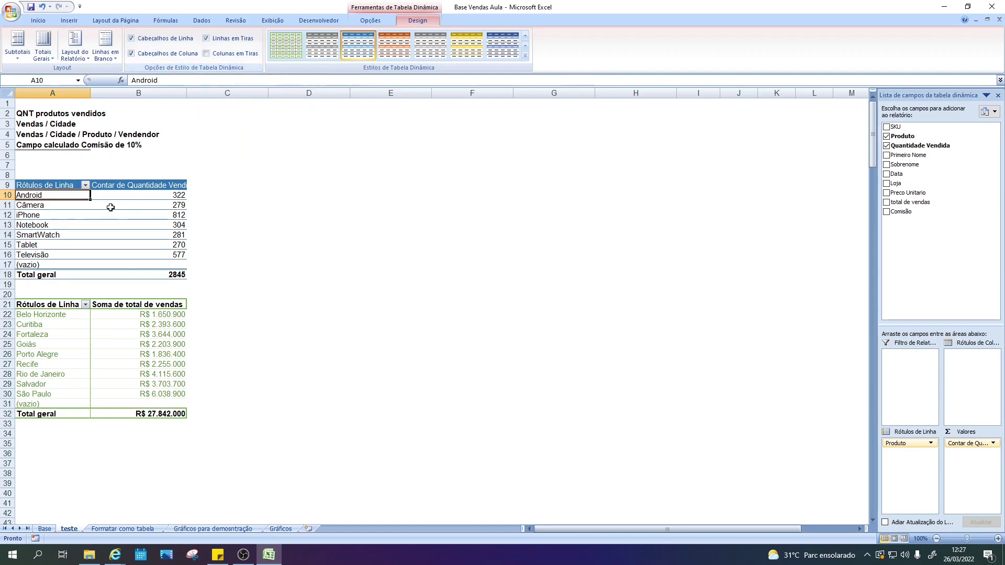
click(206, 39)
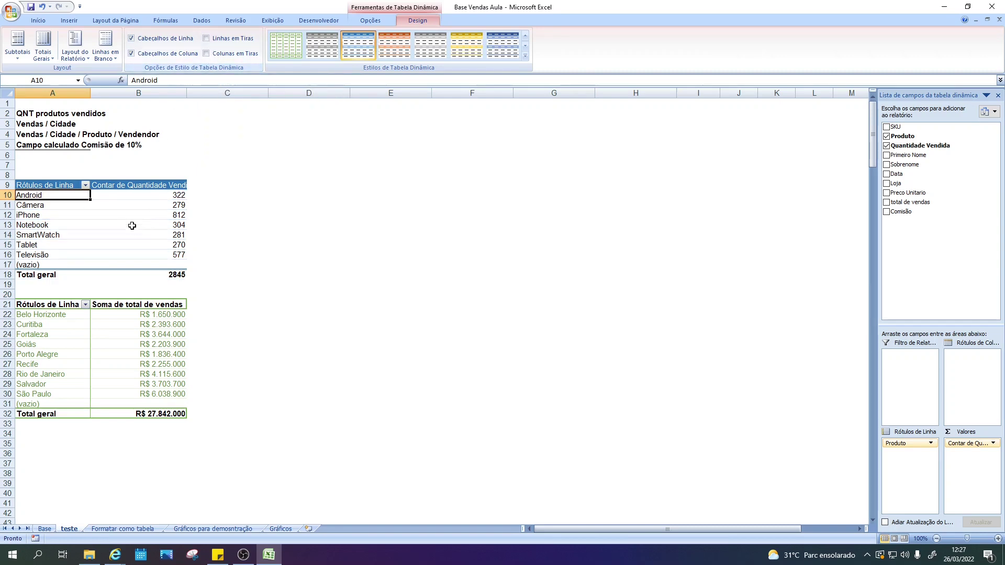
click(206, 54)
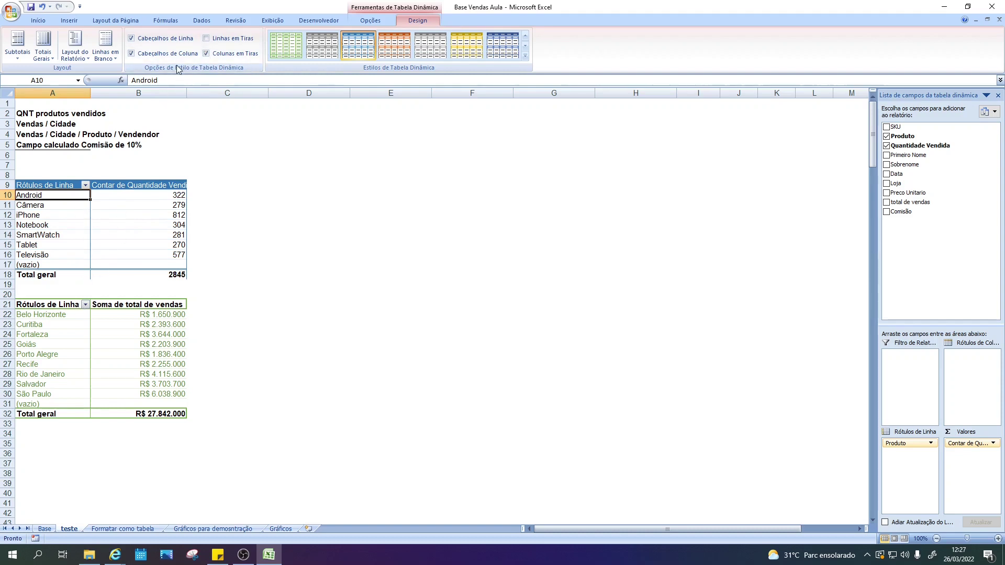
click(206, 40)
click(206, 39)
click(206, 54)
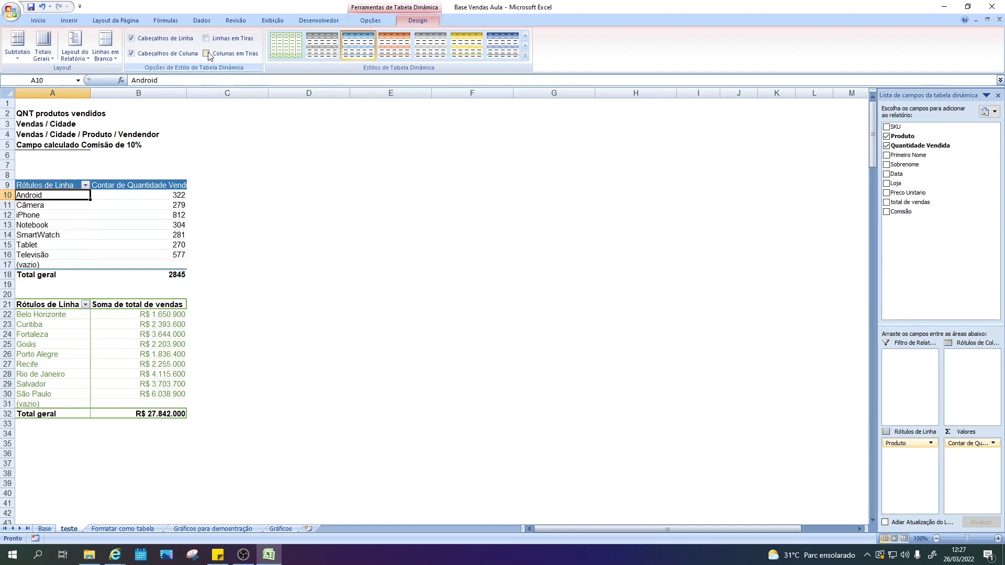
click(131, 53)
click(130, 54)
click(205, 42)
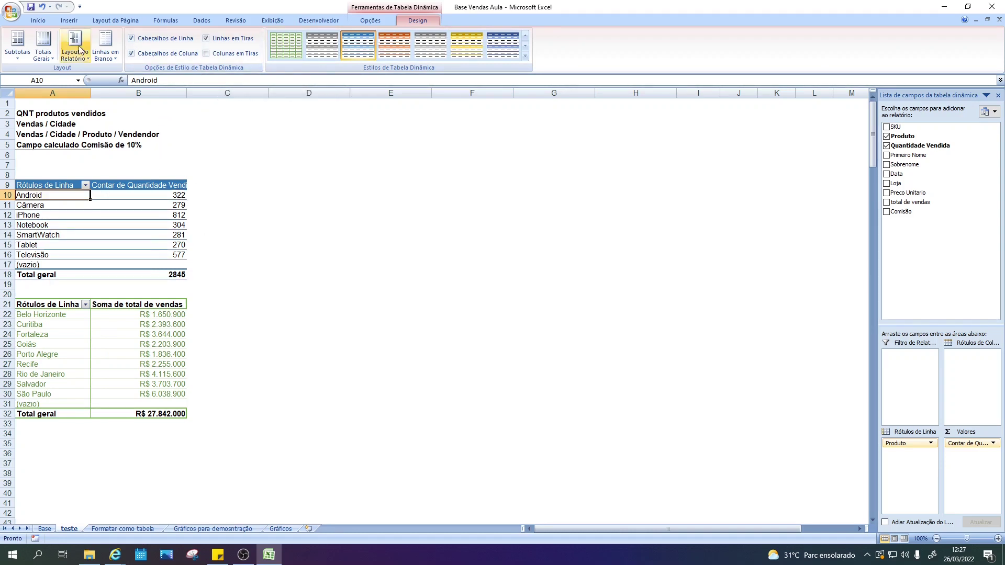
Turn off banded rows and rename the product pivot's A9 header to 'Produto'.
click(42, 8)
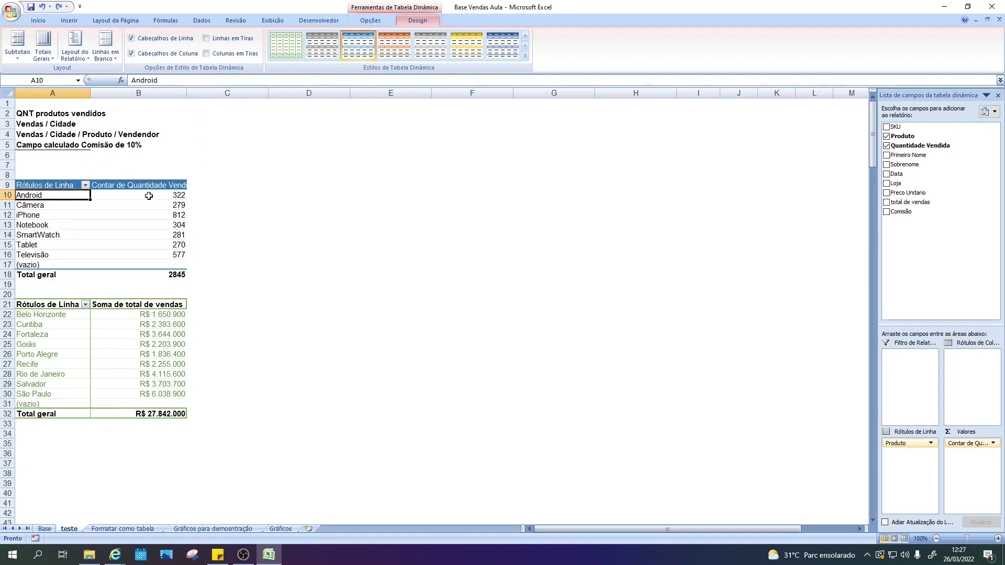
click(182, 215)
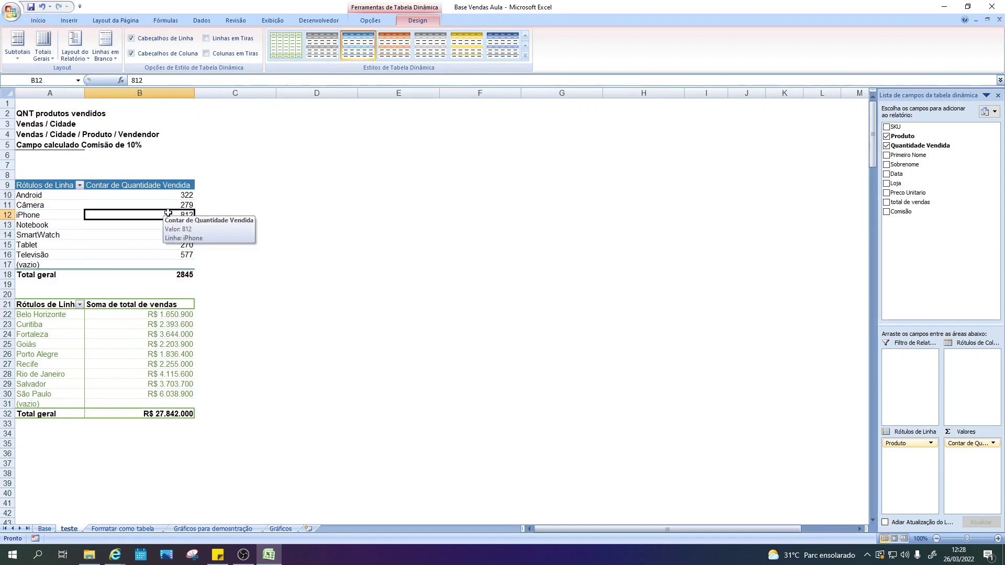
click(54, 197)
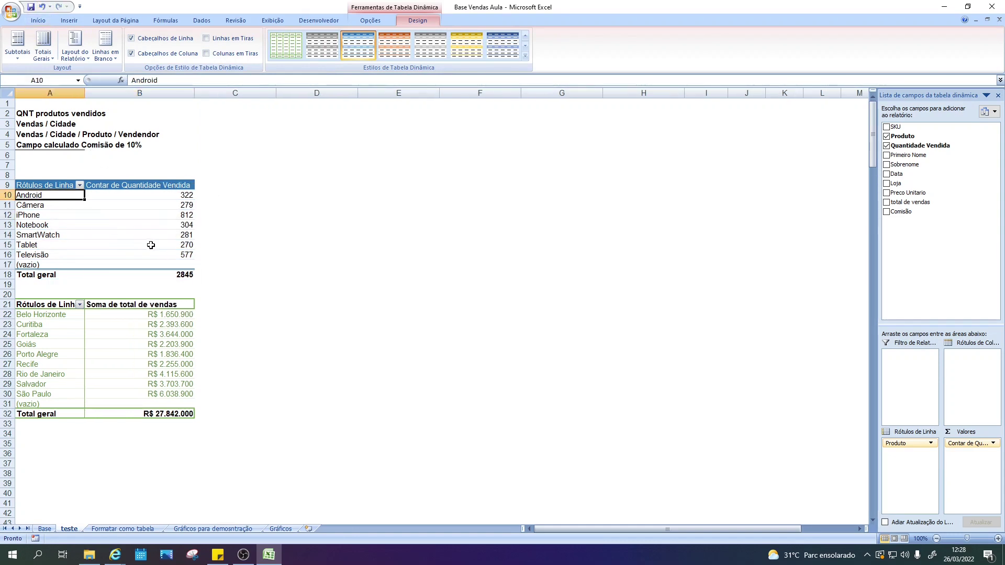
click(50, 186)
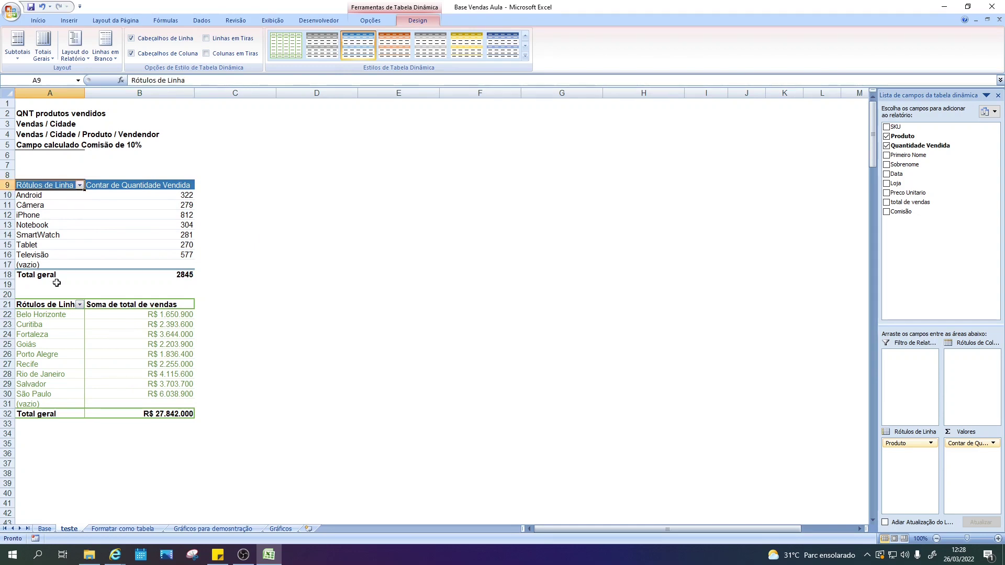
click(135, 254)
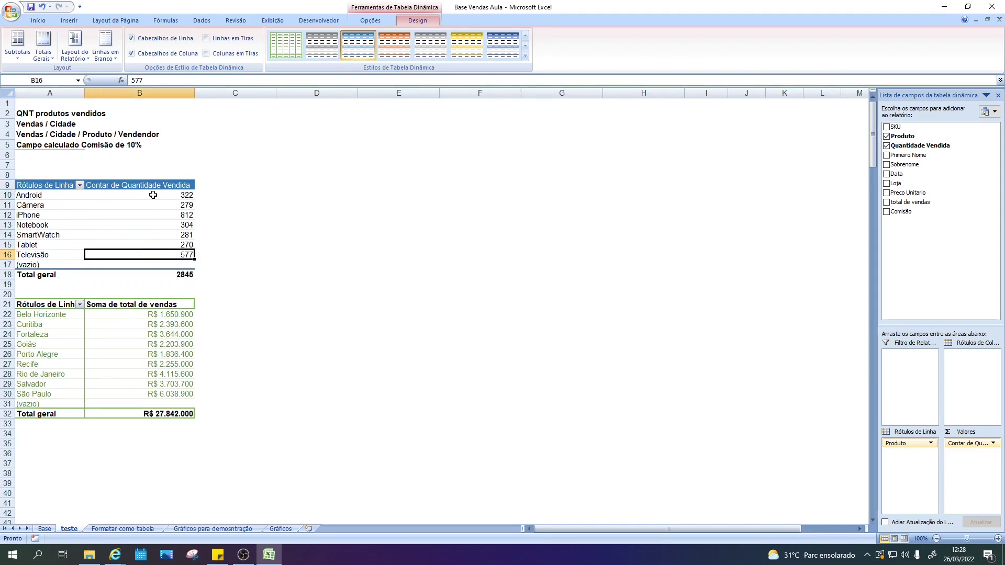
click(60, 189)
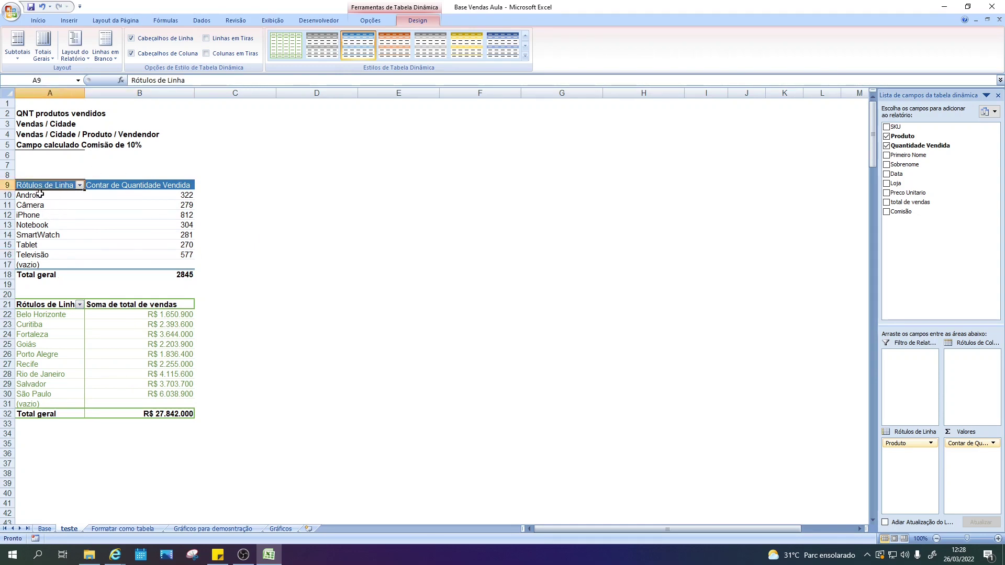
triple_click(186, 81)
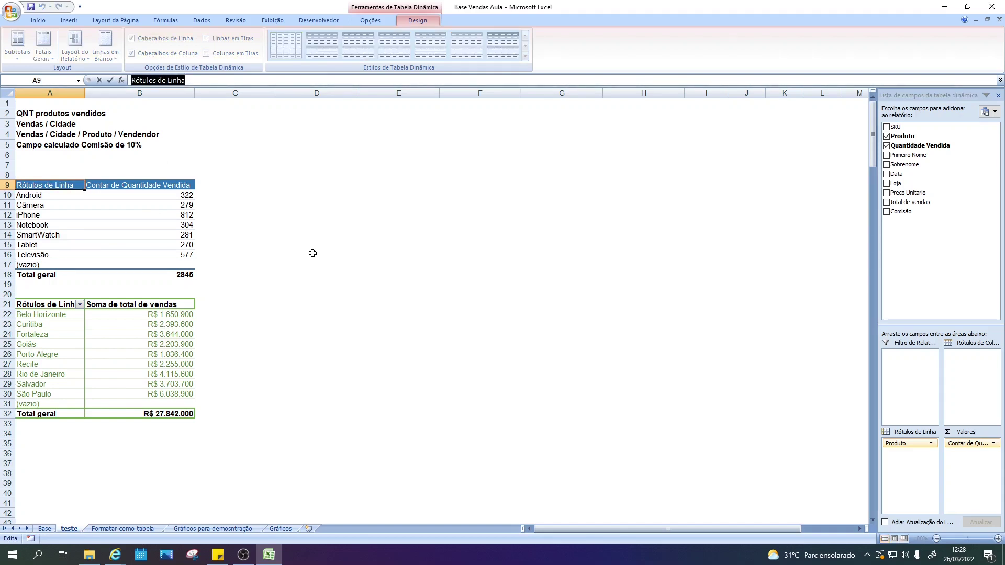
text(Produt)
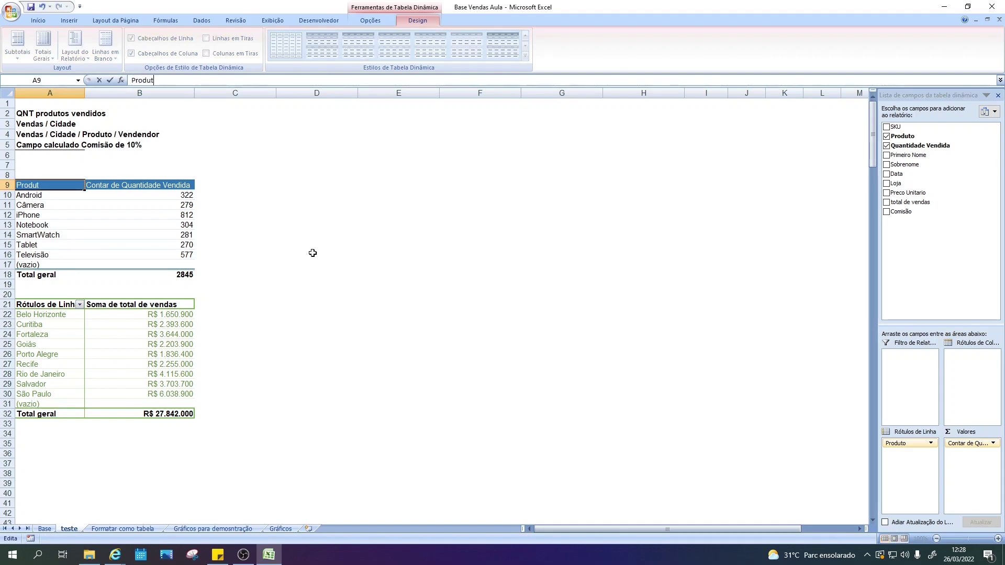
text(o)
key(Return)
Start renaming the B9 quantity header to 'Qnt vendi', then cancel the edit.
click(130, 187)
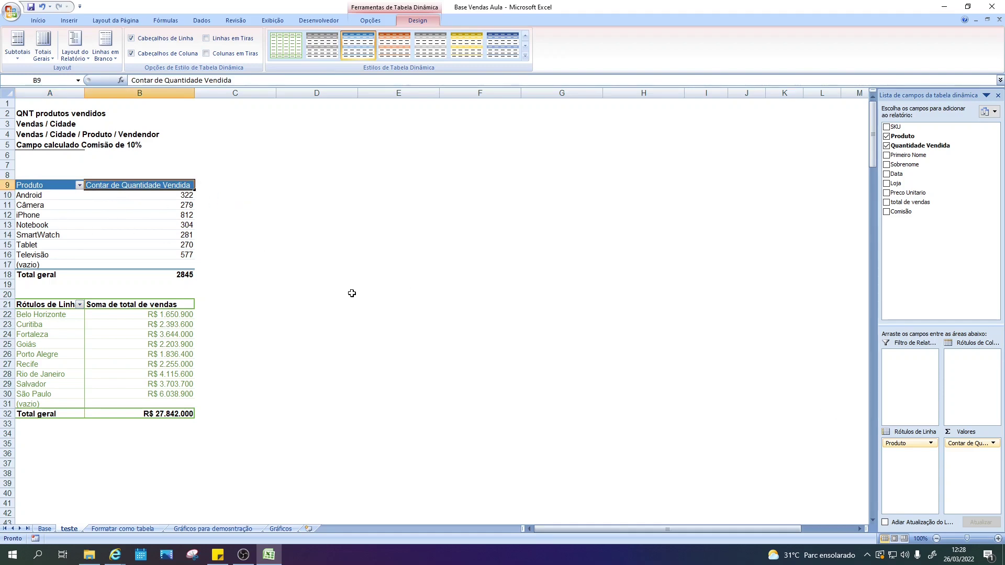
drag(258, 79, 26, 79)
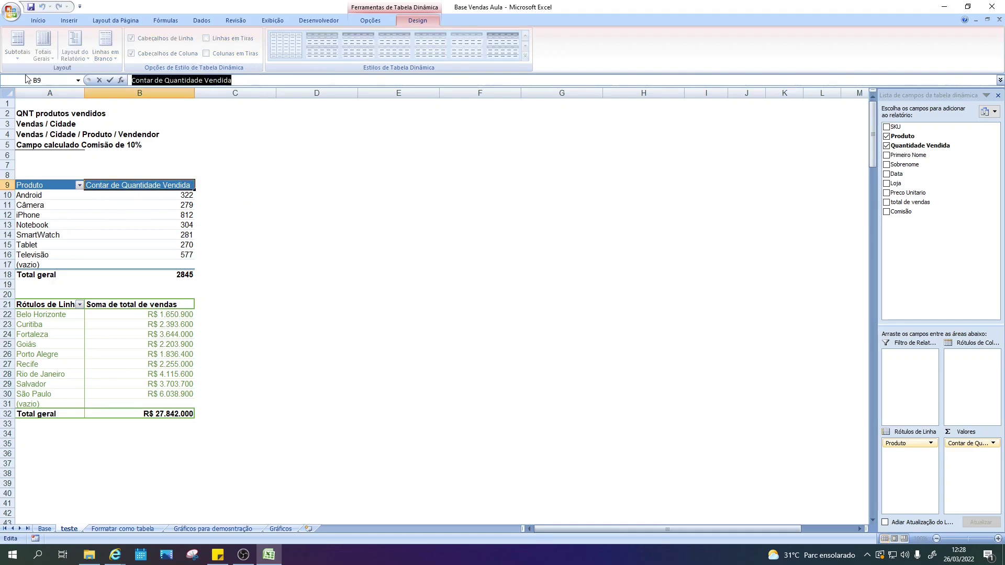
text(Qnt vendi)
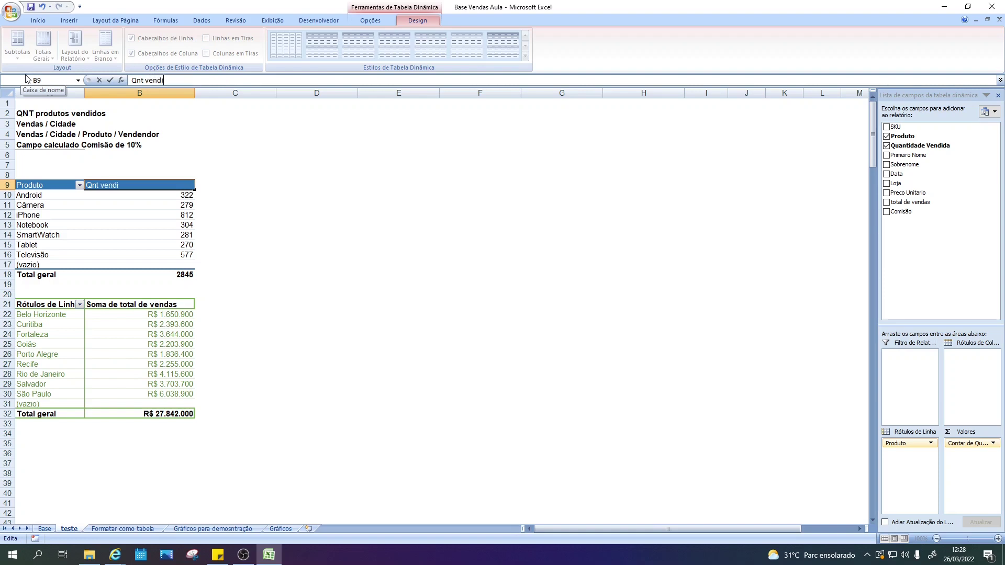
key(Escape)
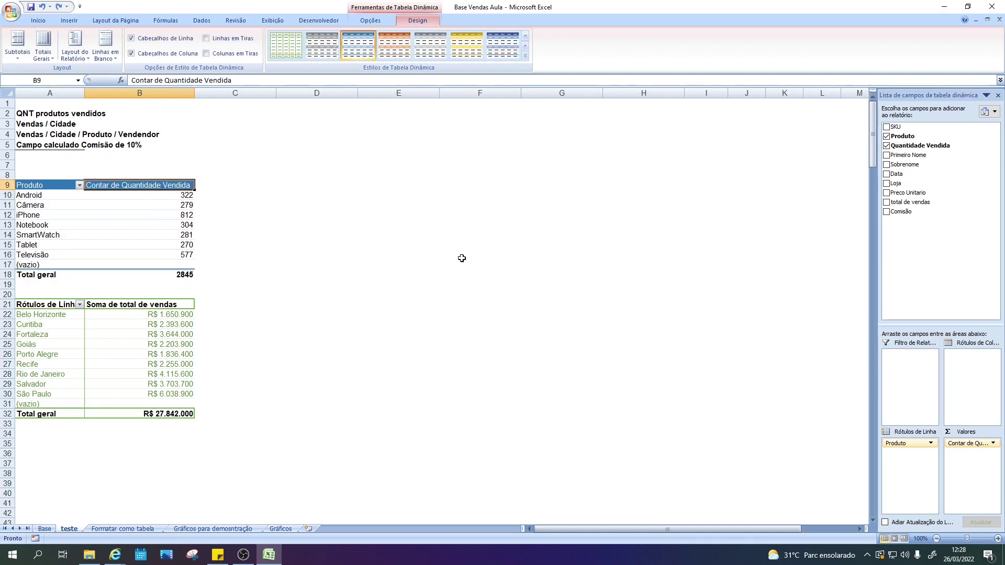
Give the count value field the custom name 'Qnt Vendida' in Value Field Settings.
click(370, 21)
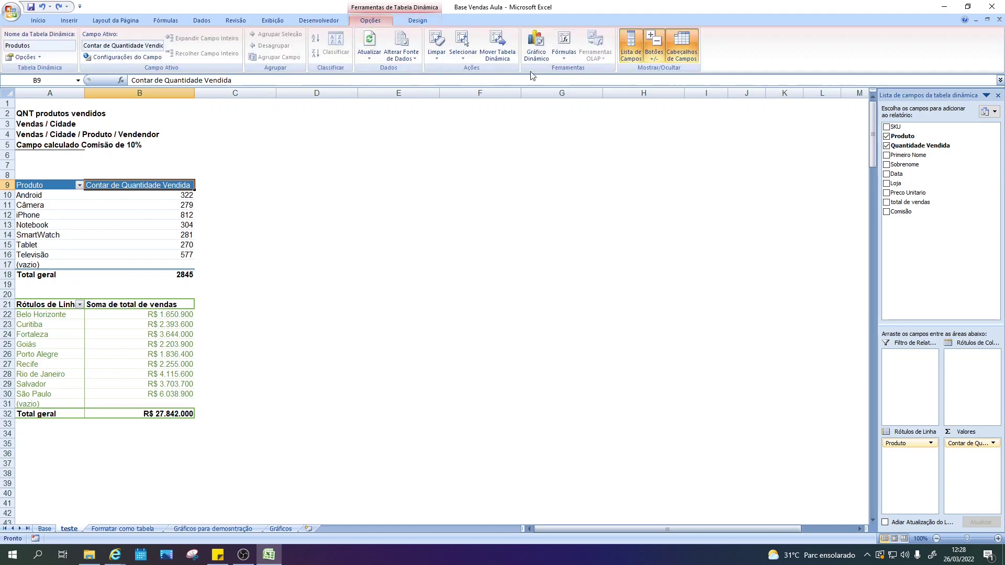
click(631, 52)
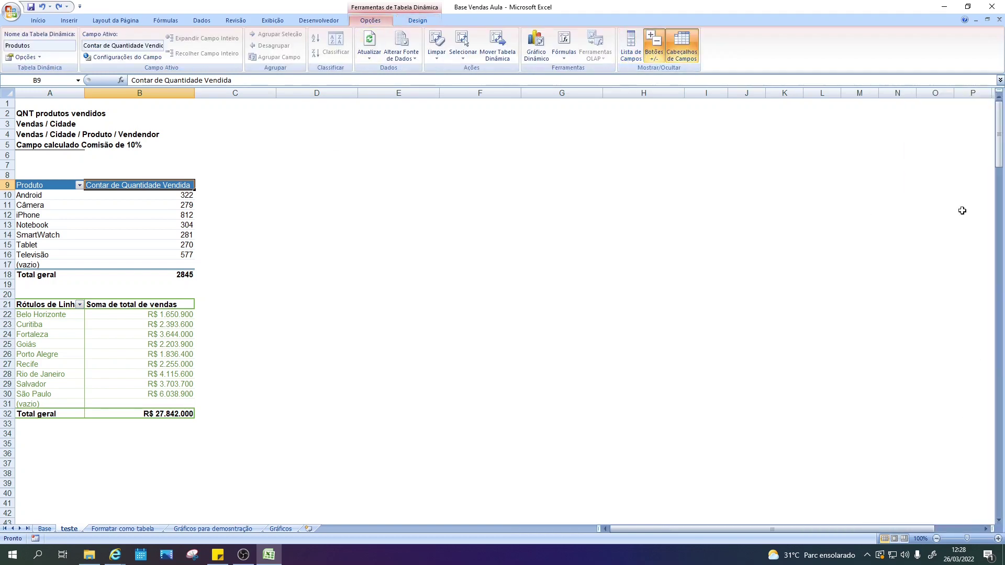
click(631, 53)
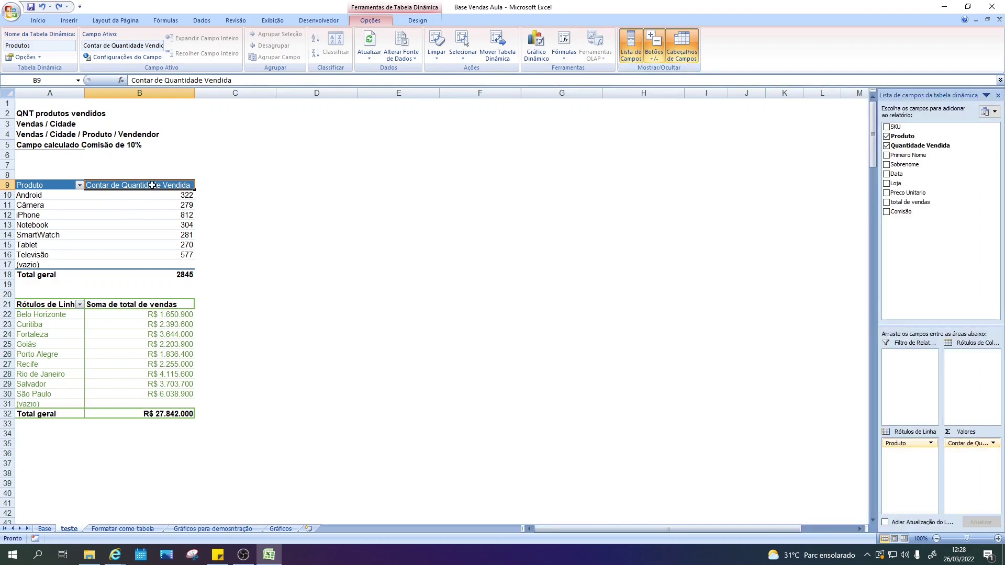
click(968, 444)
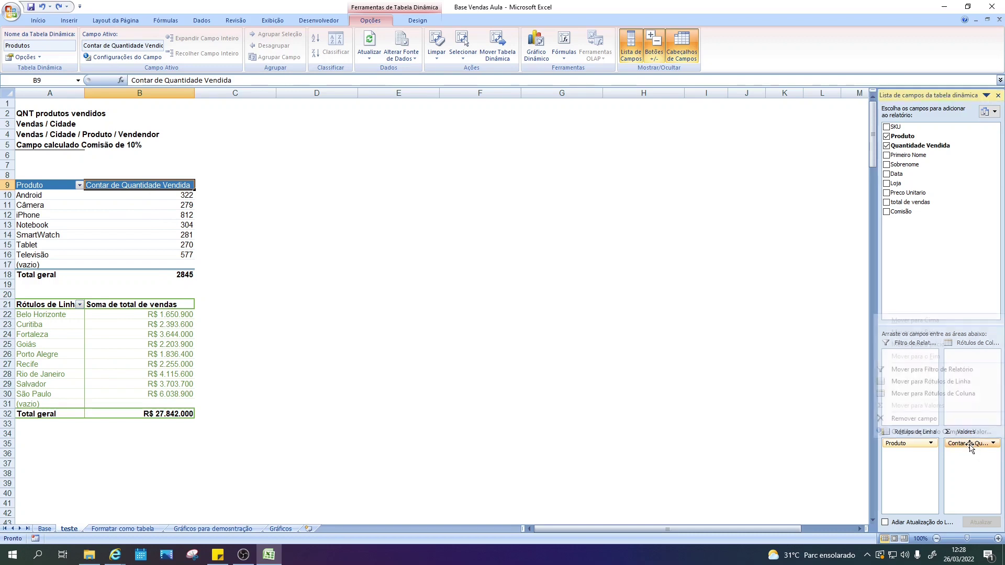
click(927, 432)
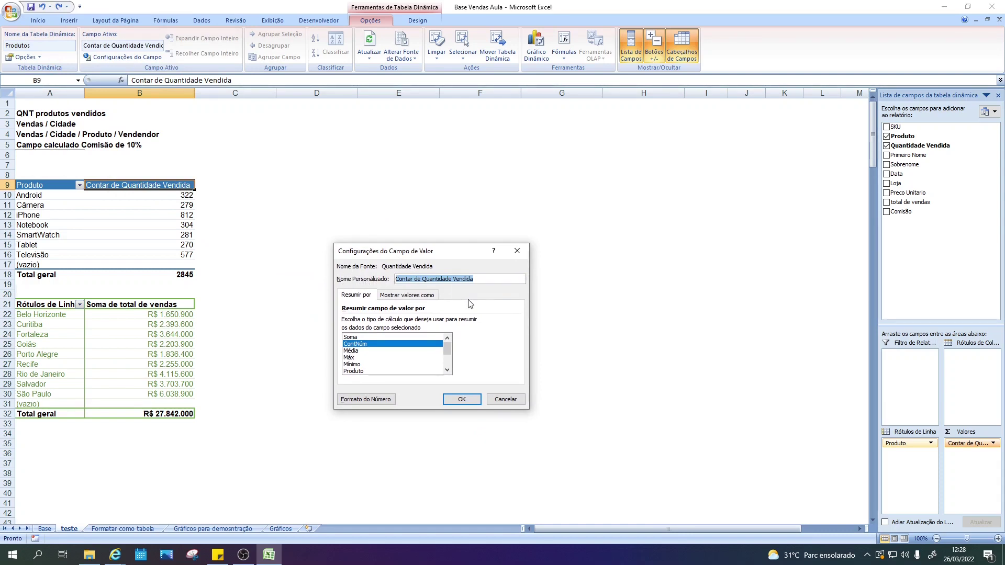
text(Qnt)
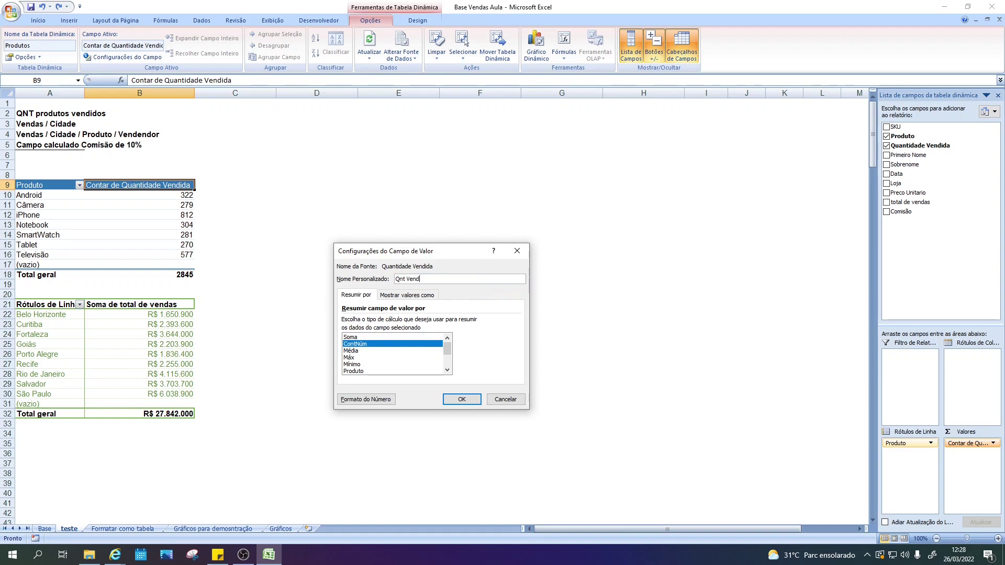
key(Return)
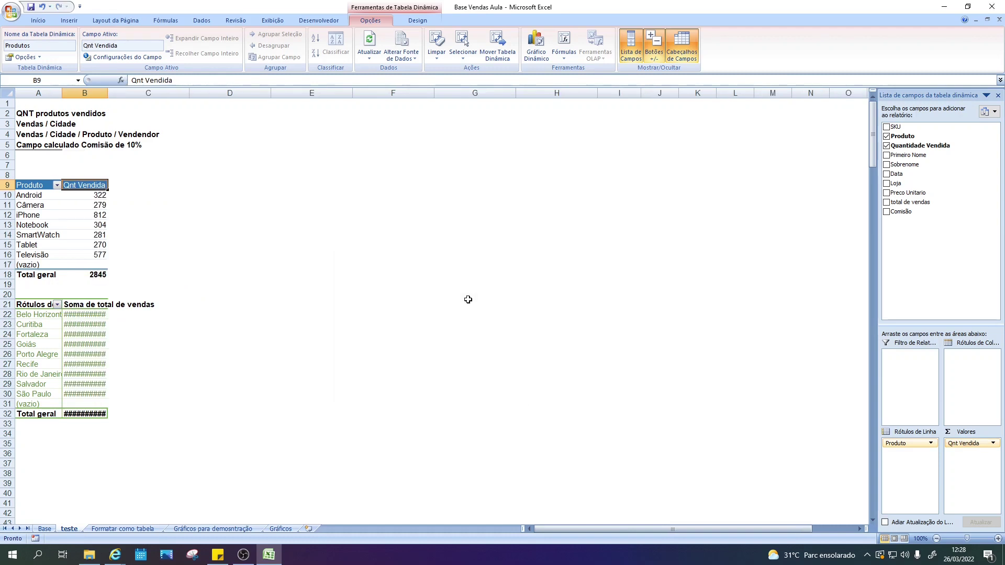
Widen column B until the city sales sums show full R$ amounts instead of ####.
click(103, 206)
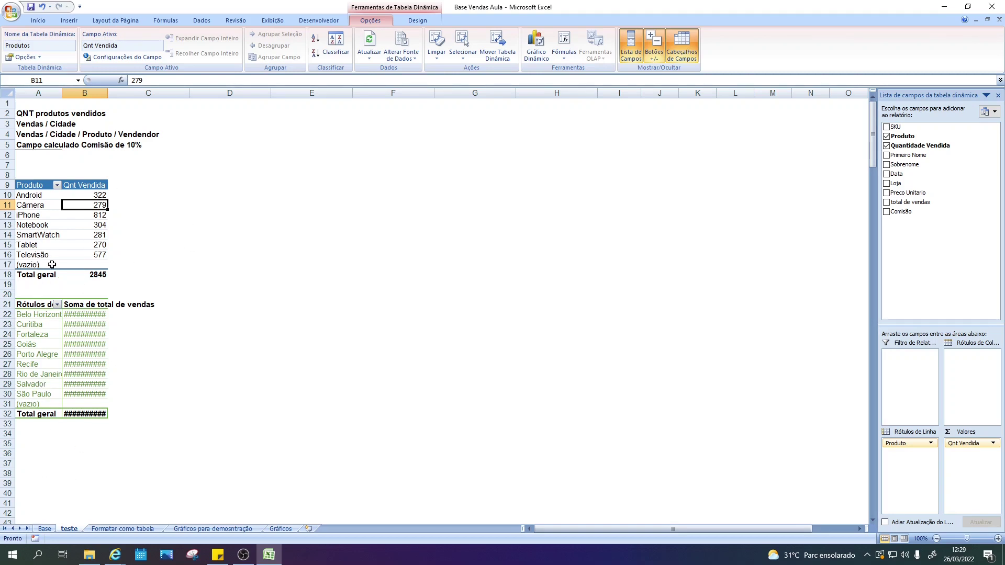
click(32, 260)
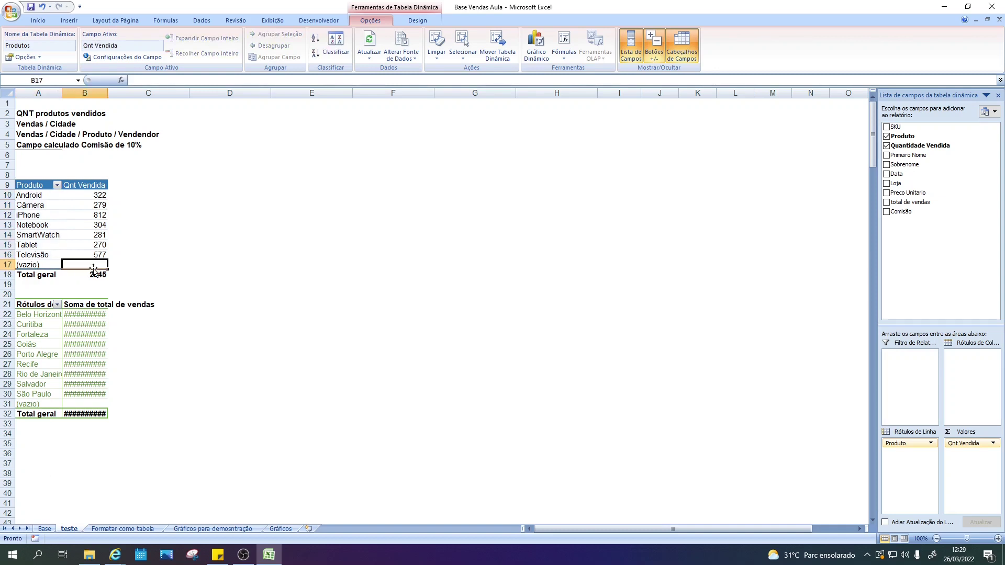
click(73, 266)
click(59, 268)
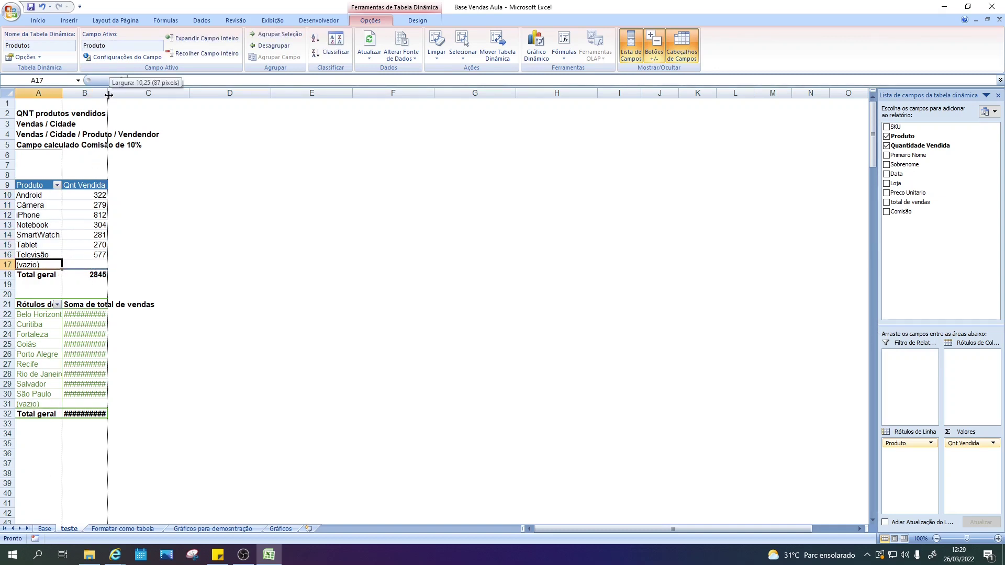
drag(110, 94, 161, 95)
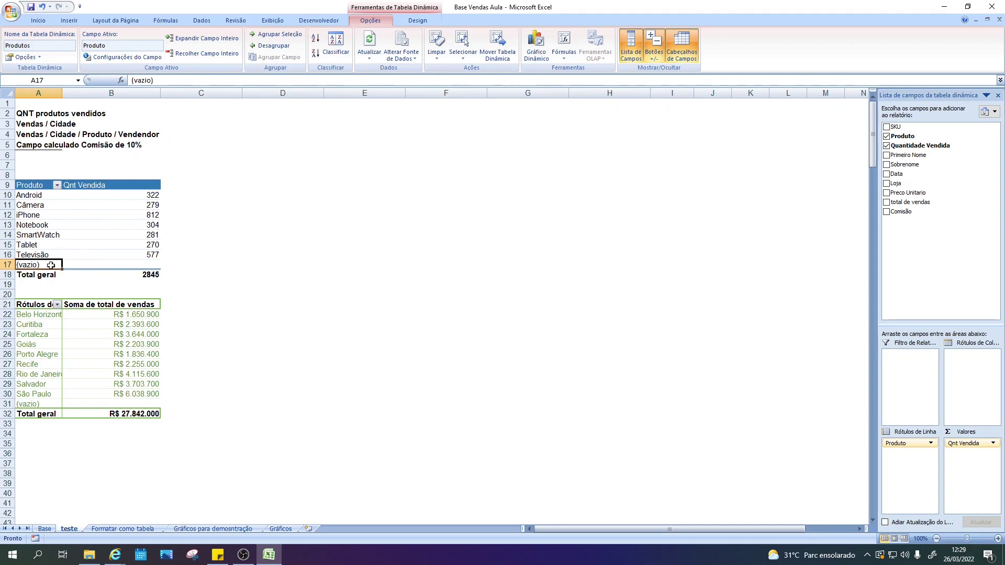
click(82, 263)
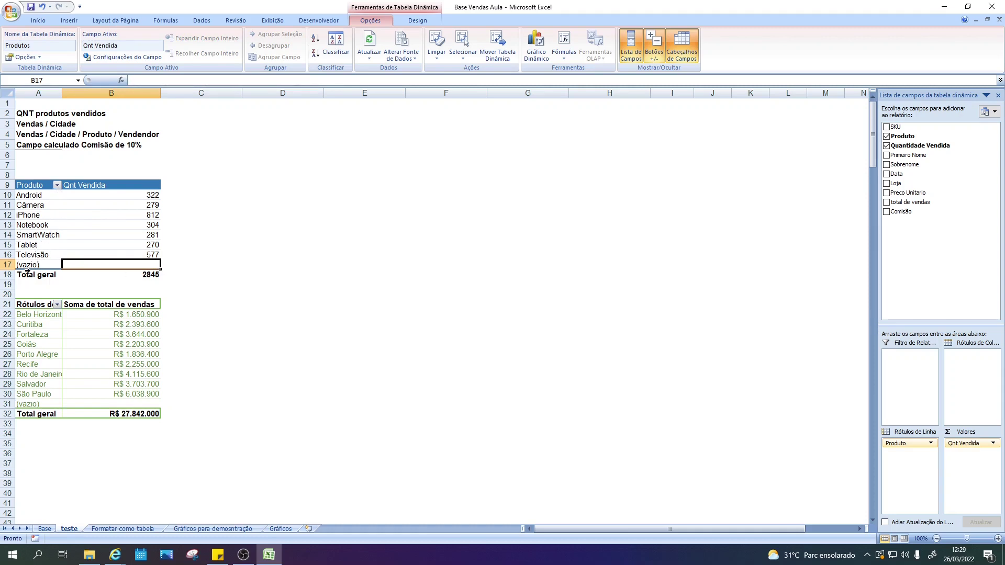
key(Left)
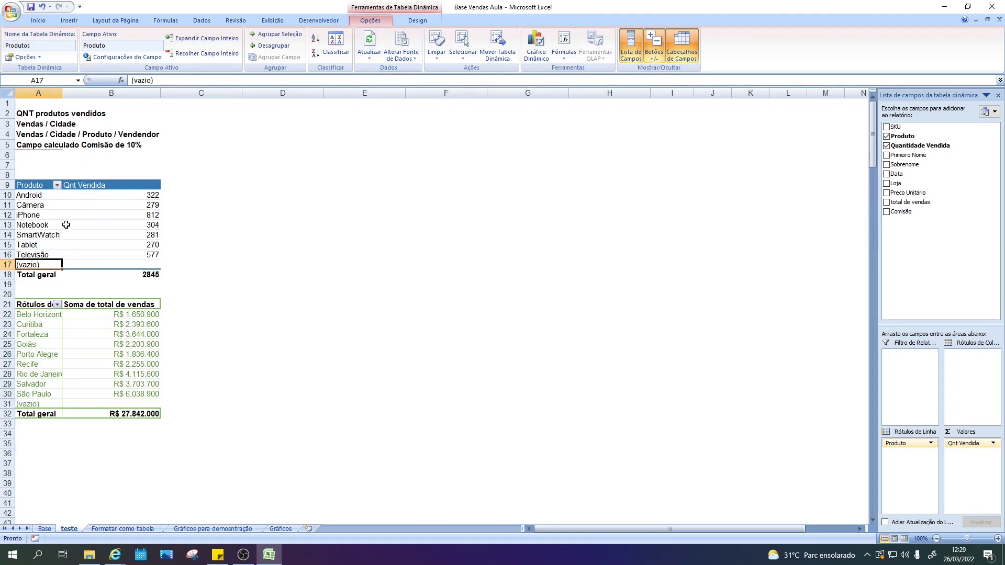
click(68, 225)
click(45, 214)
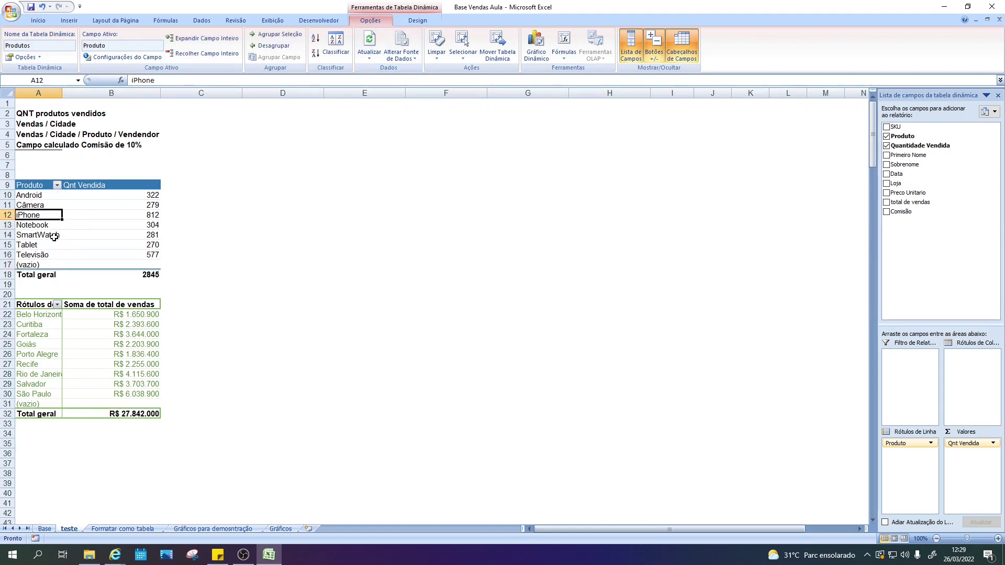
Add a Produto label filter 'É Diferente de (vazio)', leaving eight products totalling 2845.
click(57, 186)
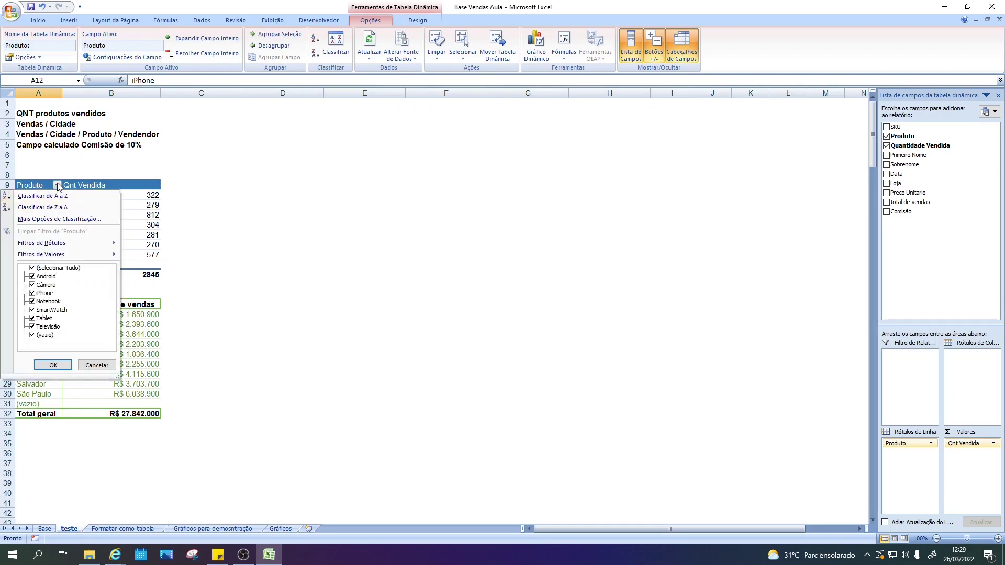
mouse_move(47, 243)
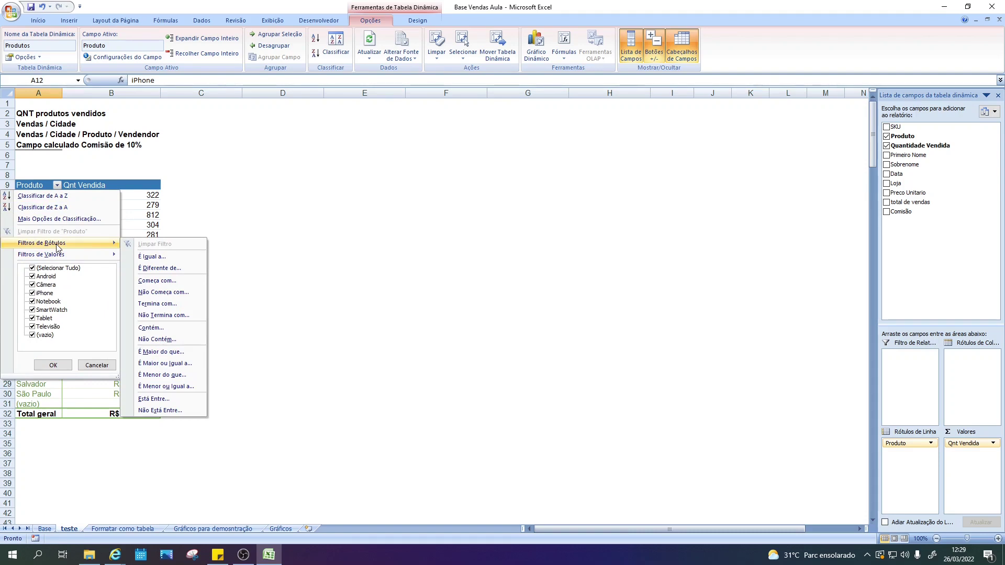
click(166, 269)
text((Vazio)
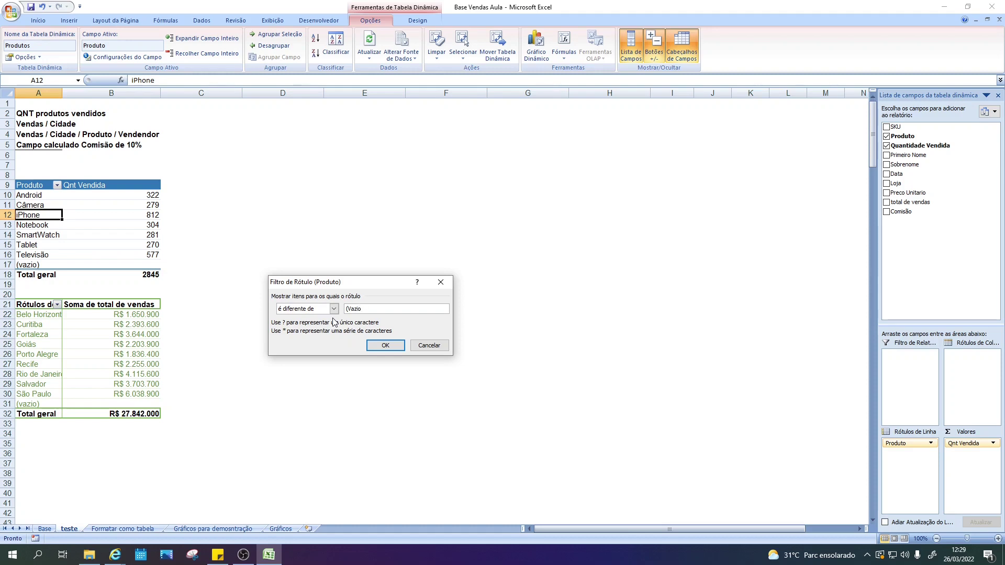
key(Return)
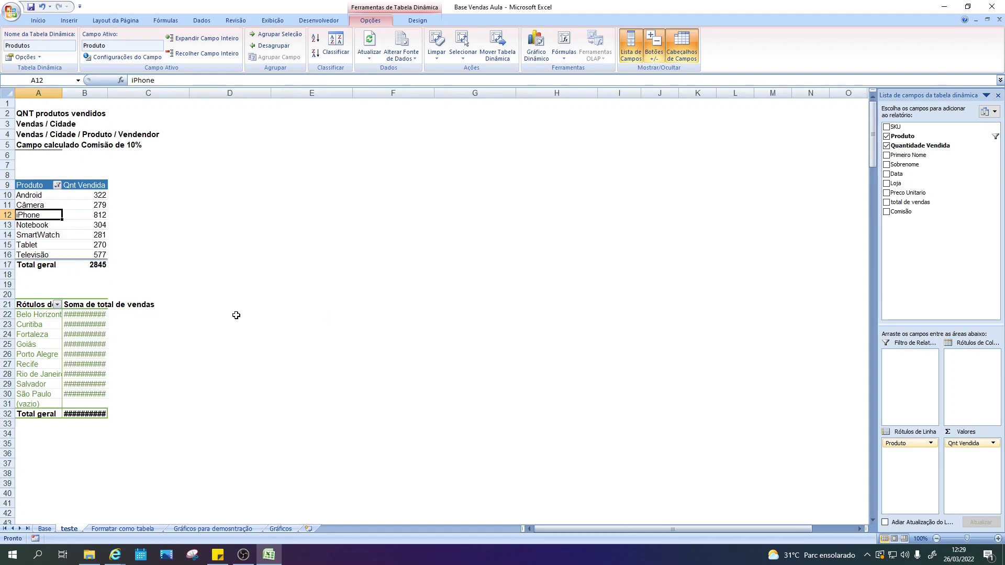
Apply an 'É Diferente de (vazio)' label filter to the city pivot's row labels.
click(141, 335)
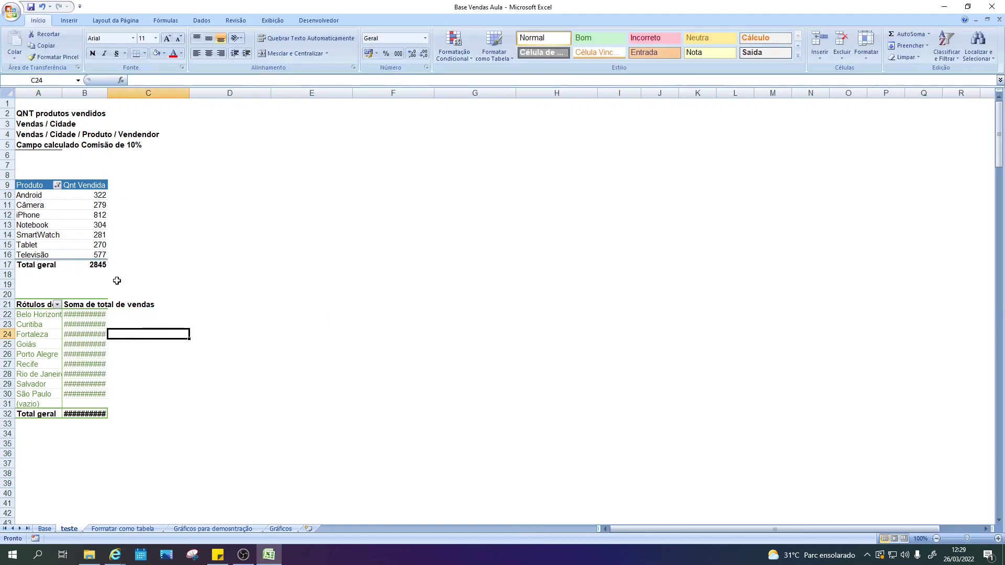
click(57, 304)
mouse_move(43, 362)
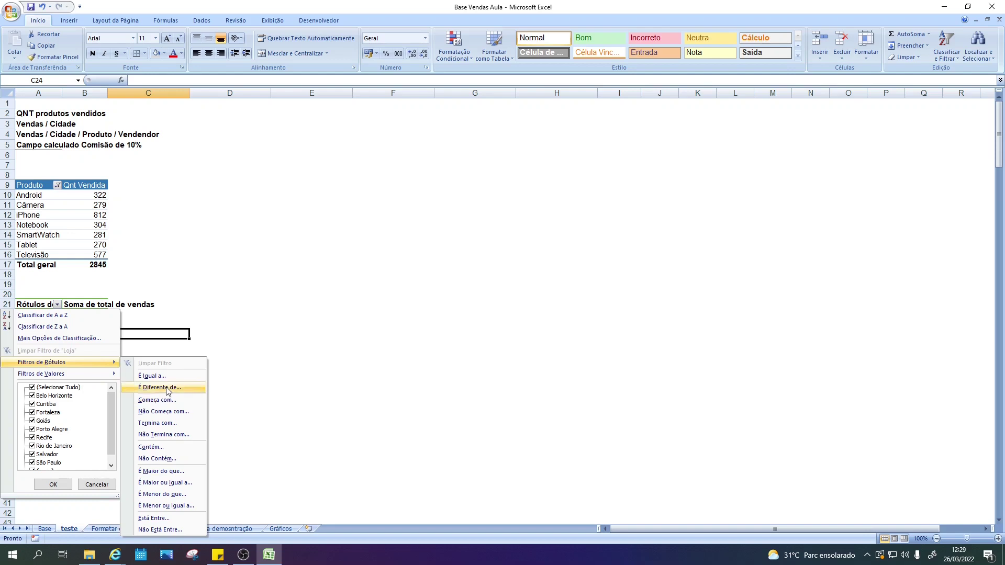
click(162, 388)
text((vazio))
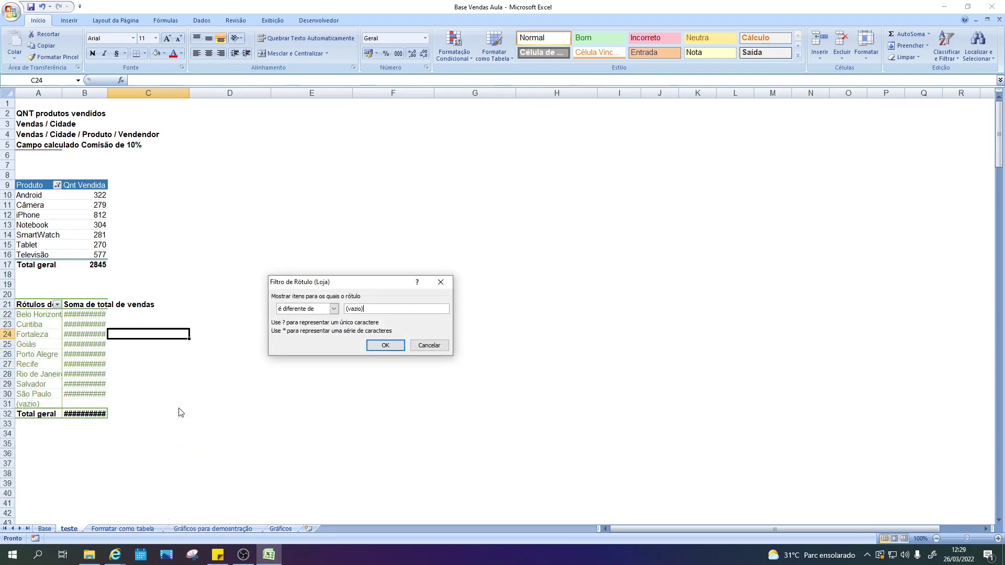
key(Return)
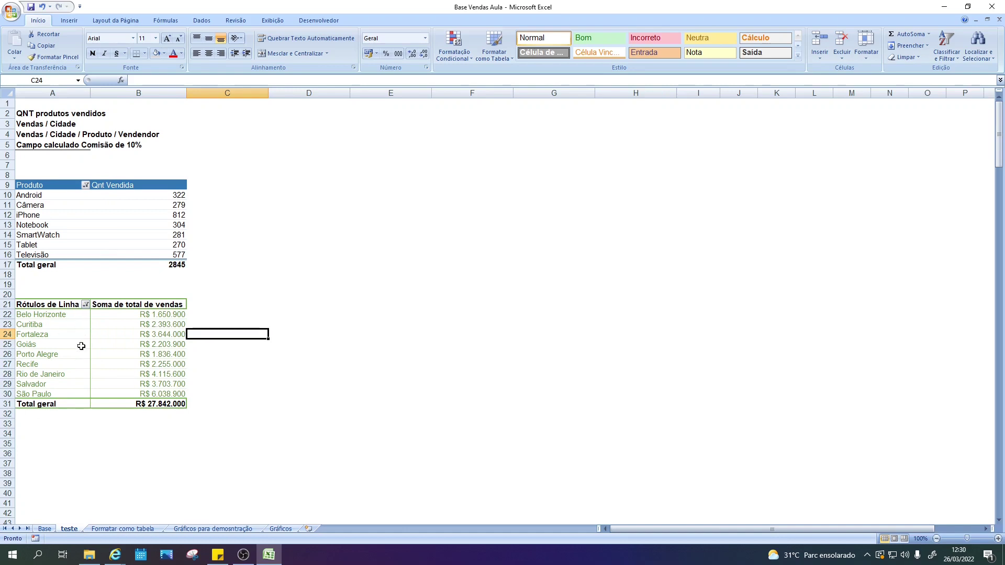
scroll(205, 242, down, 3)
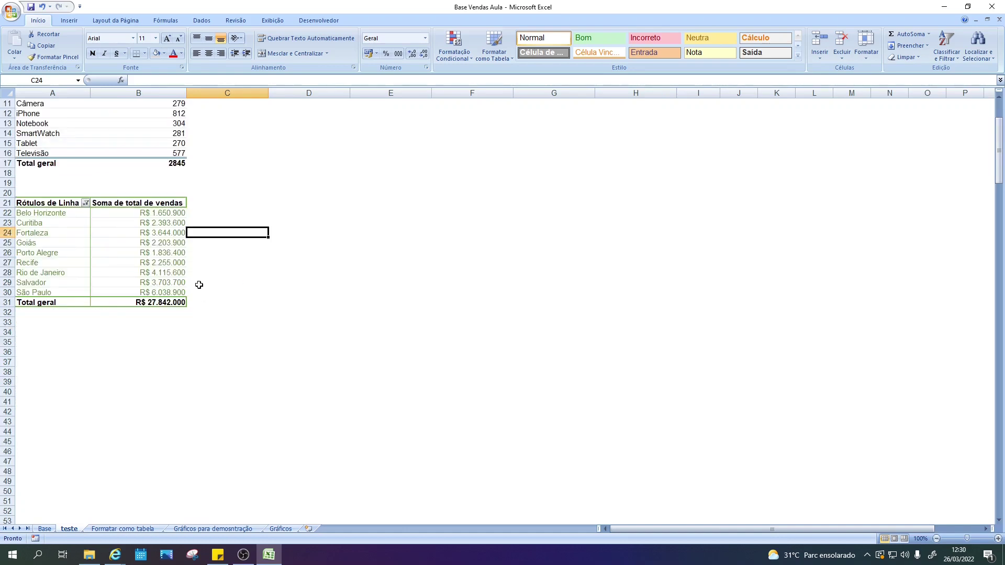
scroll(200, 284, up, 3)
click(113, 311)
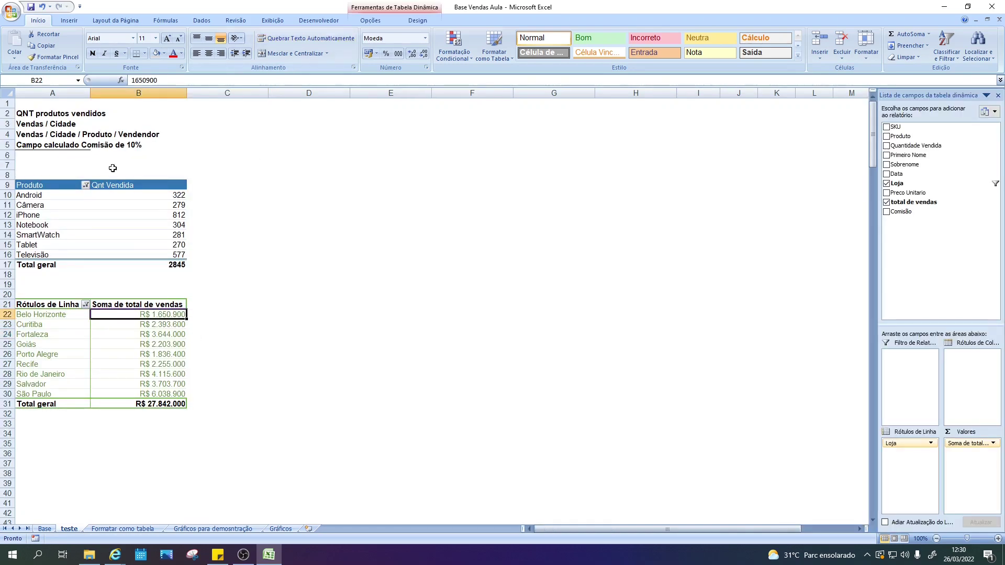
scroll(241, 233, down, 3)
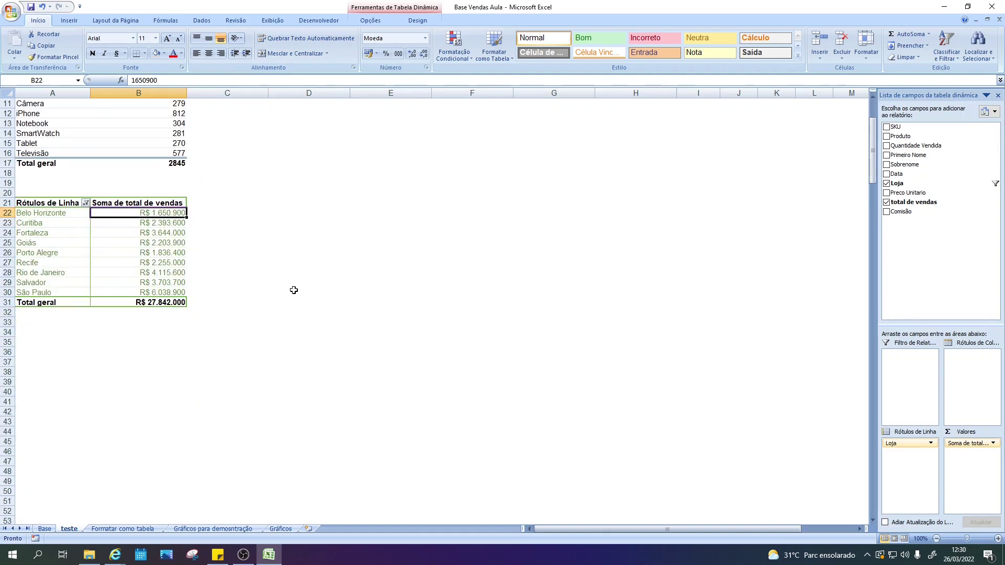
scroll(293, 291, up, 3)
click(270, 257)
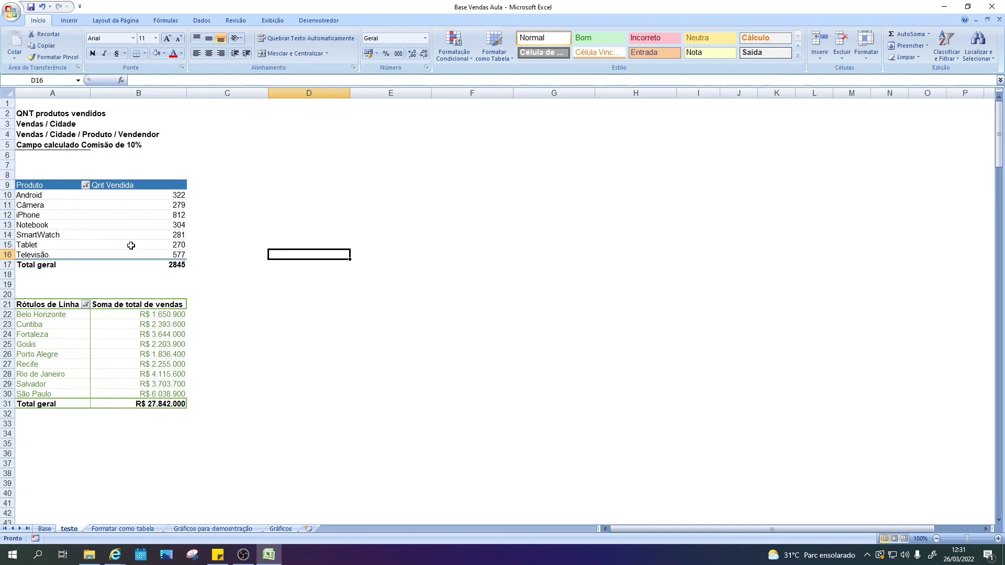
click(32, 137)
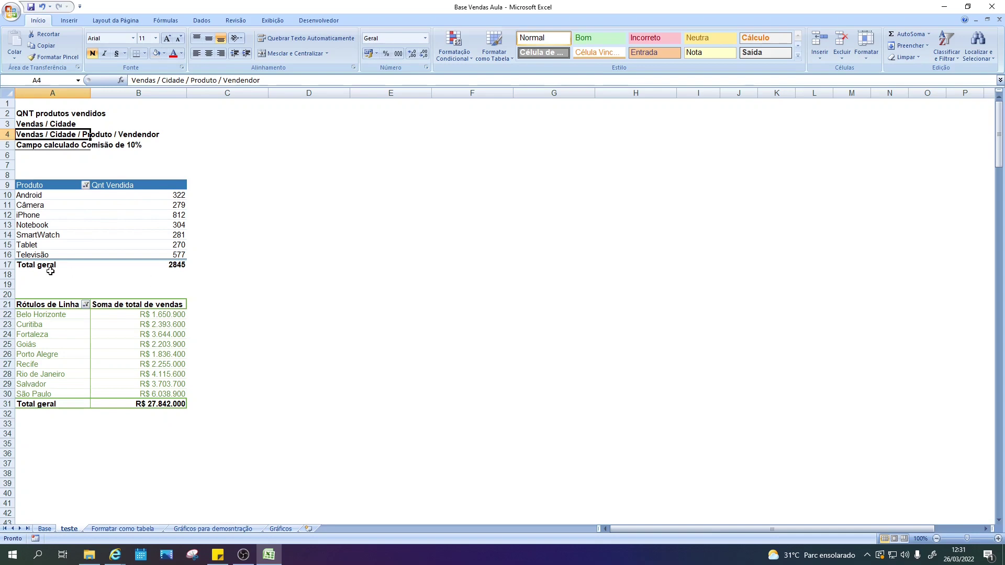
scroll(196, 357, down, 3)
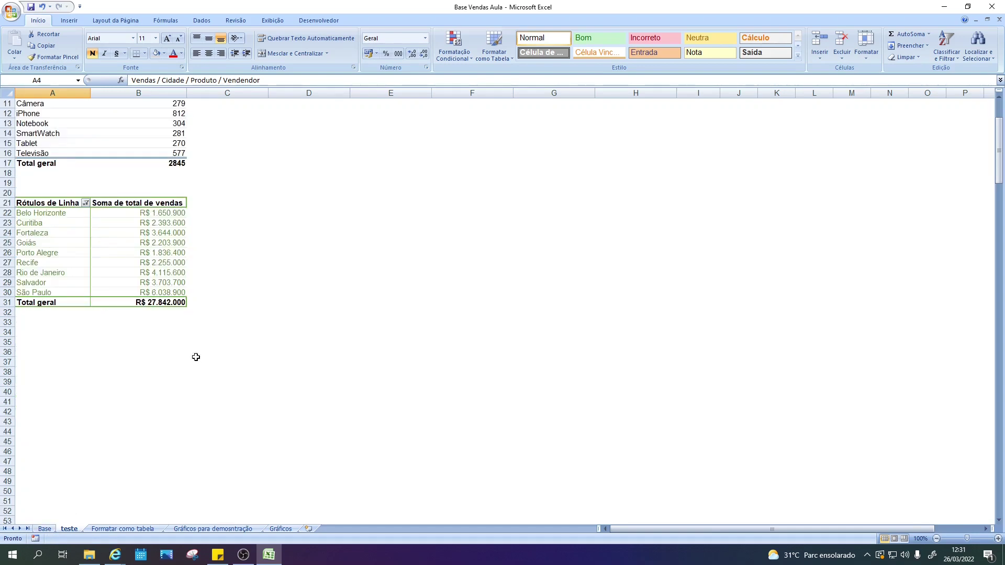
scroll(231, 206, up, 3)
click(42, 305)
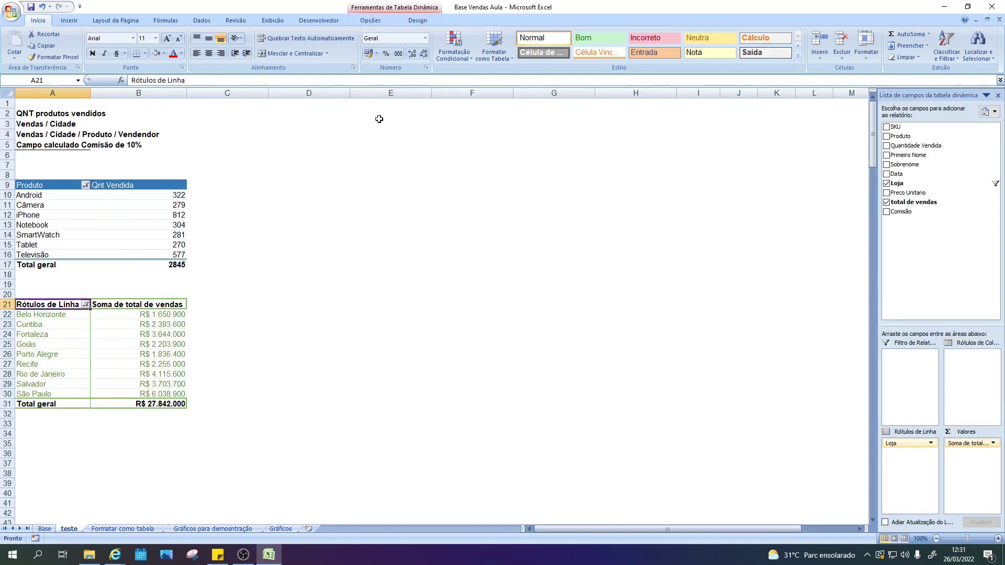
click(51, 425)
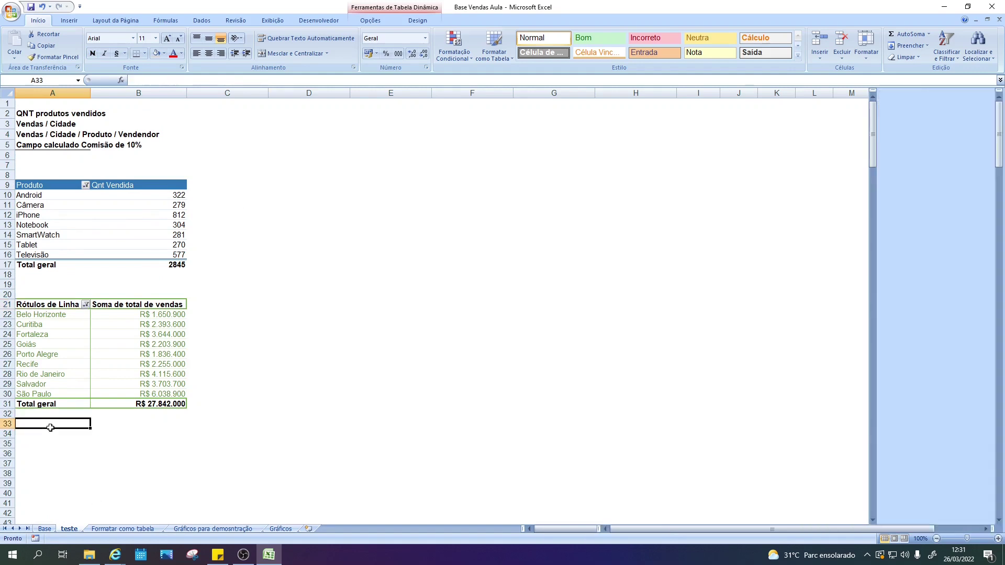
click(346, 365)
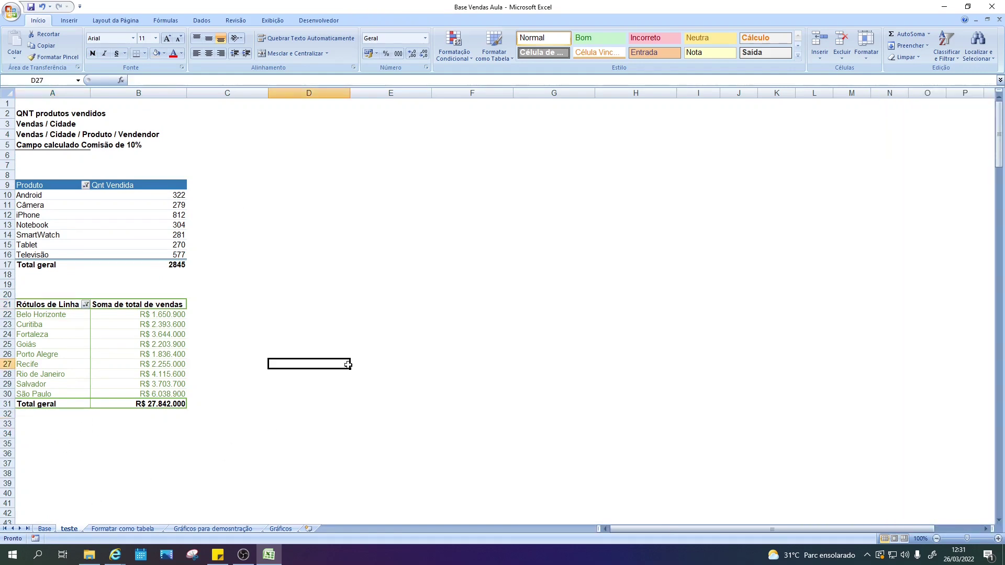
Select columns A through I on the Base sheet.
click(45, 529)
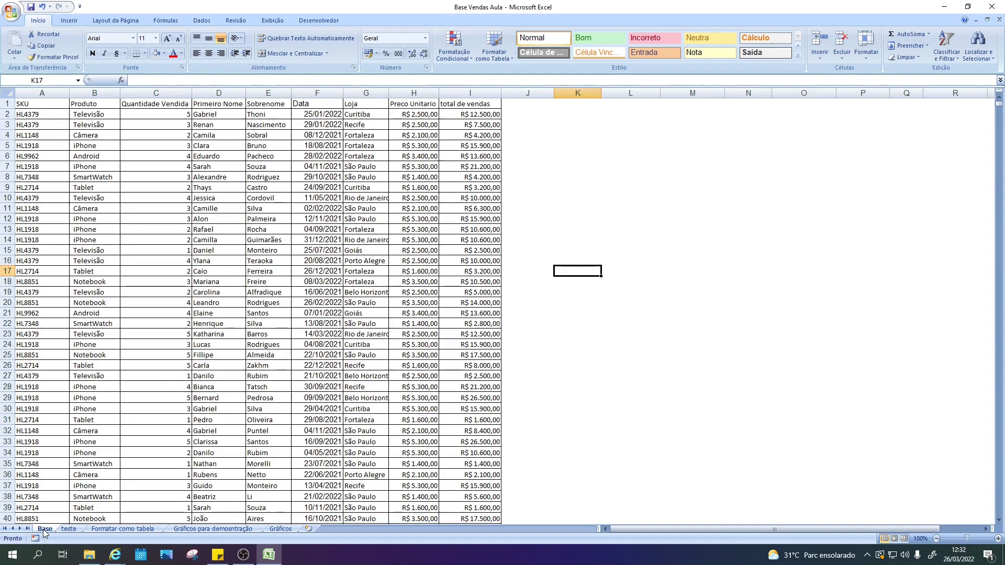
click(780, 229)
drag(464, 93, 42, 93)
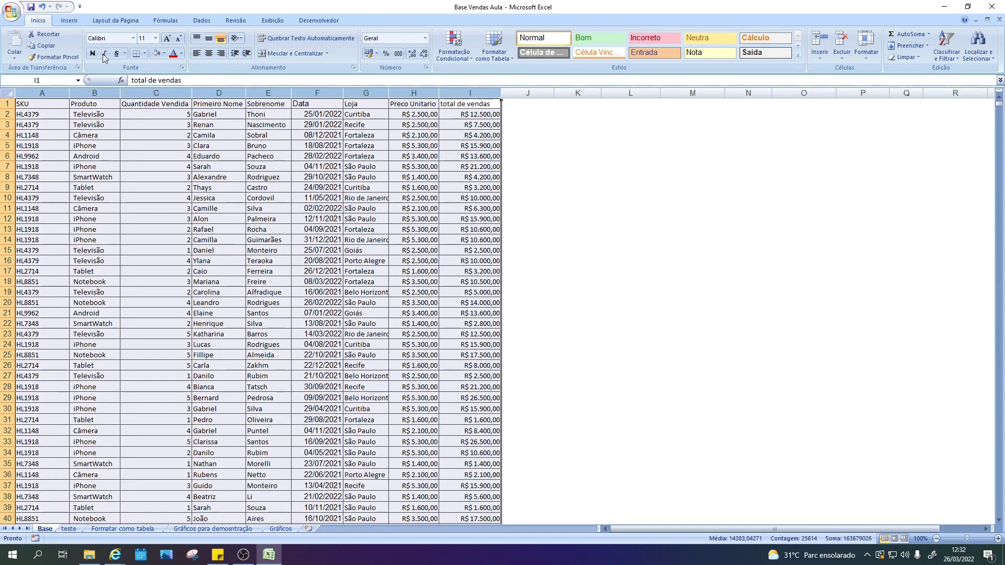
Insert a pivot table from that selection at cell A34 of the existing teste sheet.
click(70, 22)
click(19, 40)
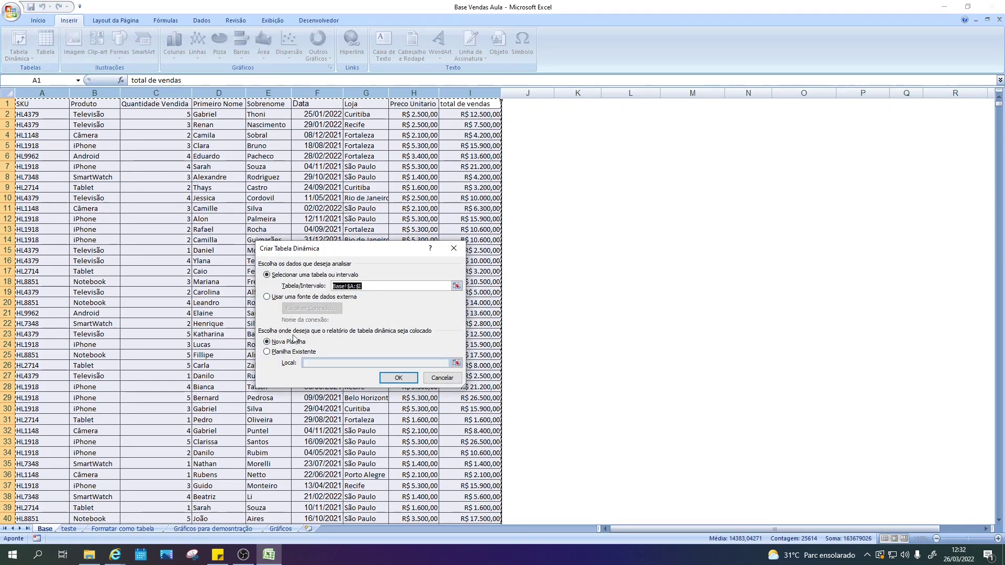
click(271, 354)
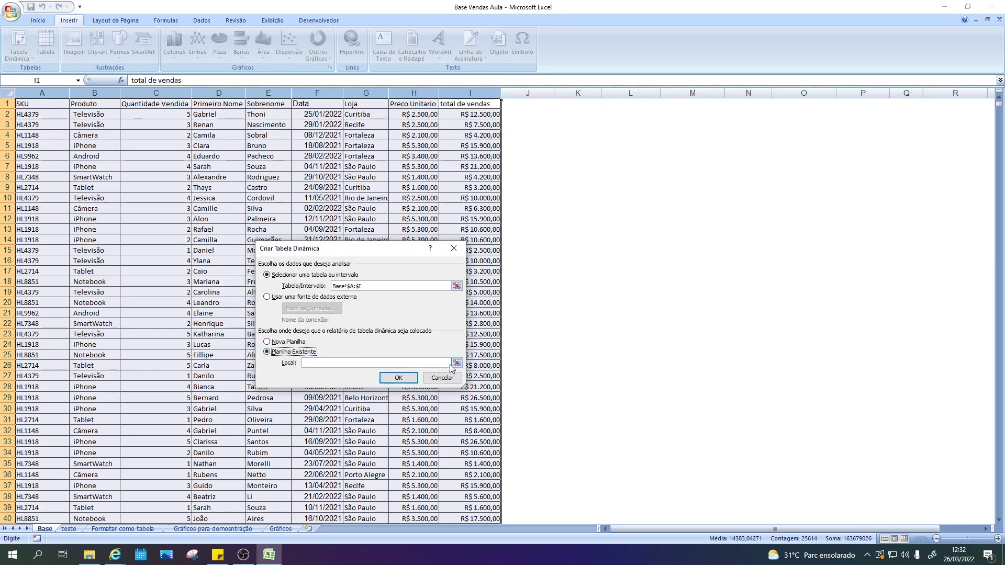
click(456, 363)
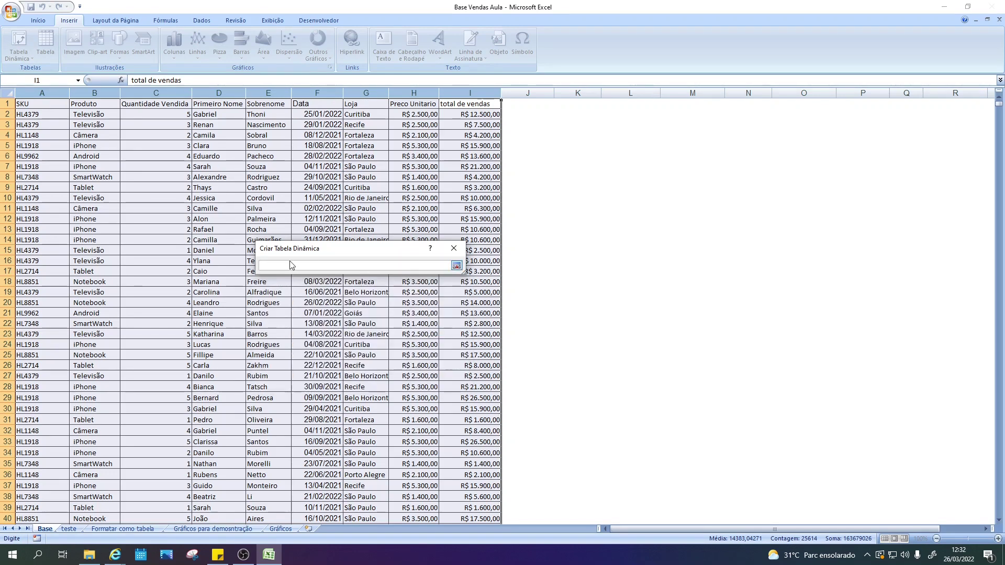
click(68, 529)
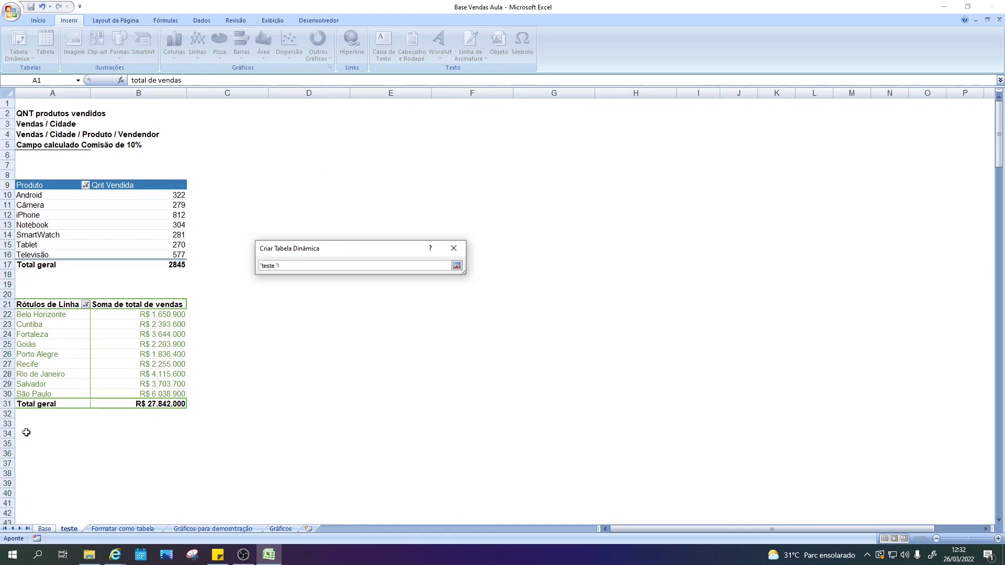
click(25, 438)
key(Return)
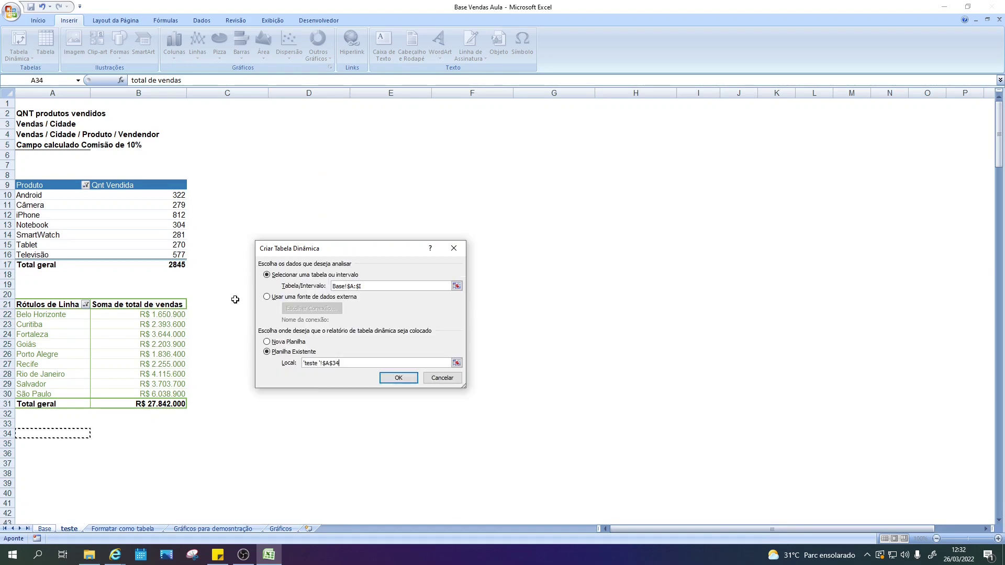
click(398, 379)
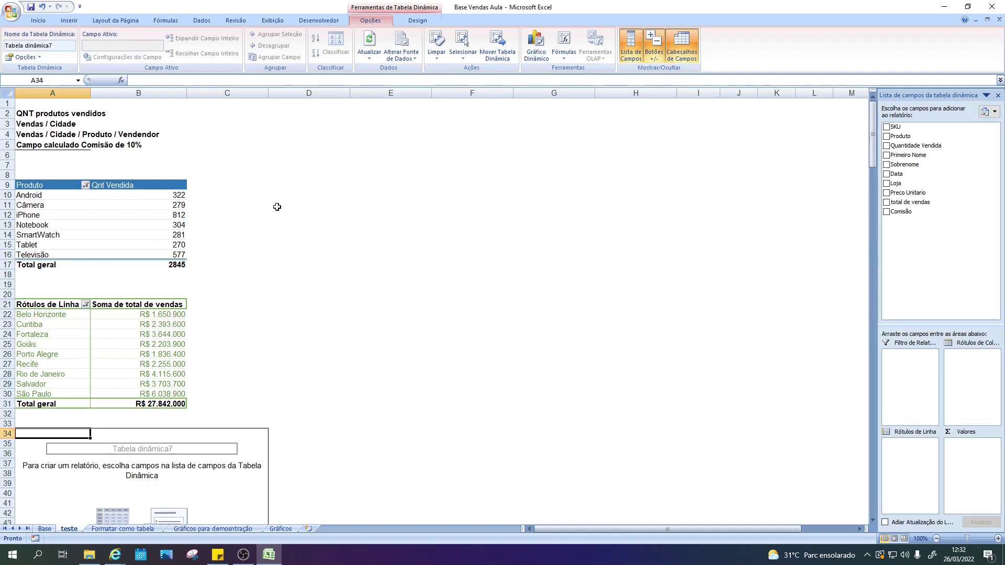
Add Loja to the new pivot's row labels.
scroll(199, 368, down, 7)
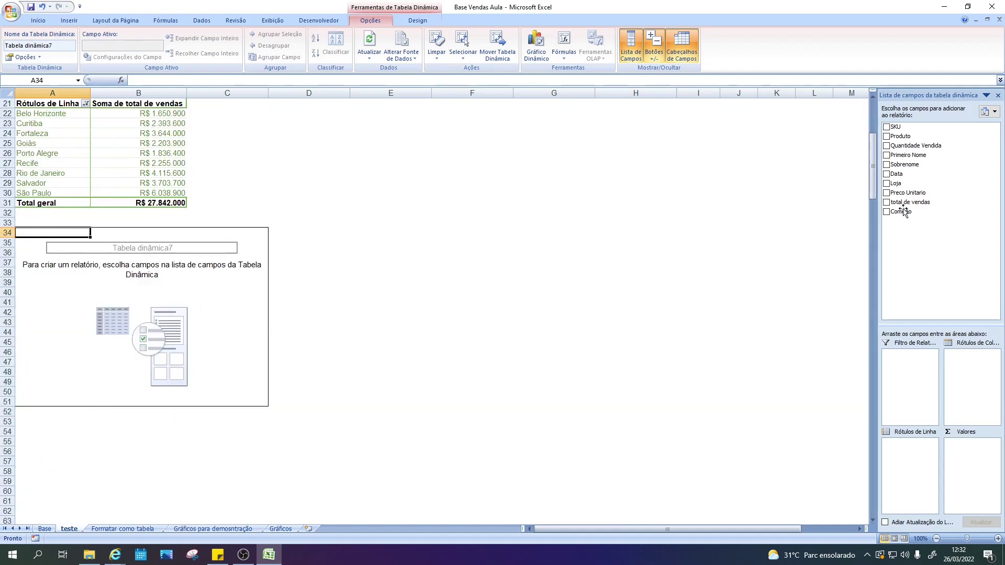
scroll(128, 210, up, 7)
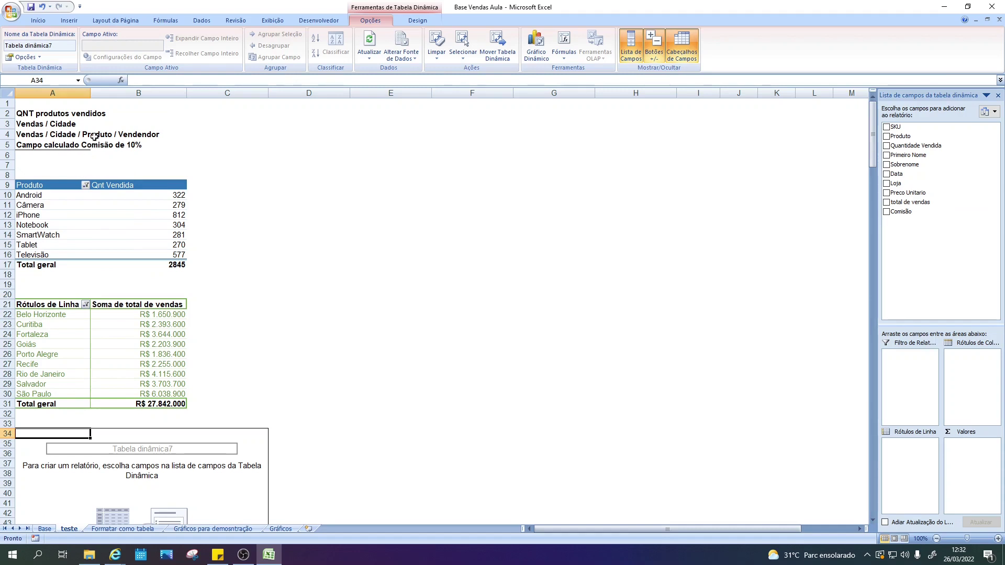
scroll(169, 176, down, 3)
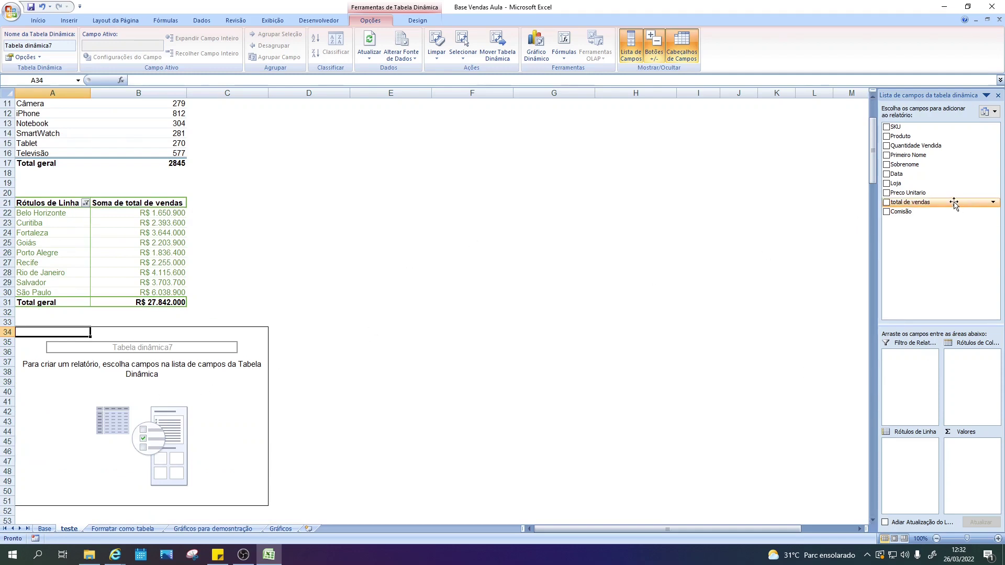
click(887, 183)
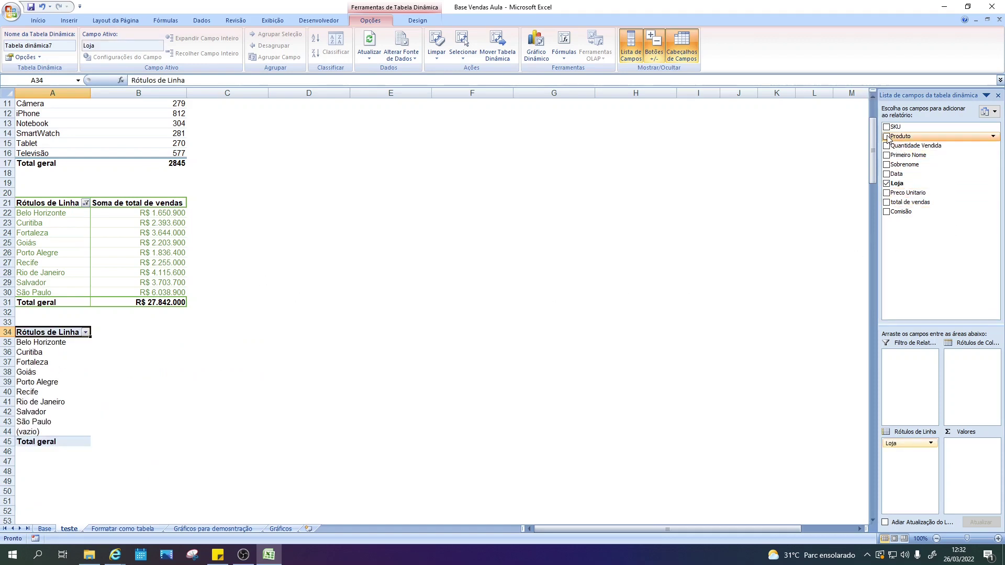
Nest Produto and then Primeiro Nome under Loja in the Rótulos de Linha area.
drag(900, 136, 911, 467)
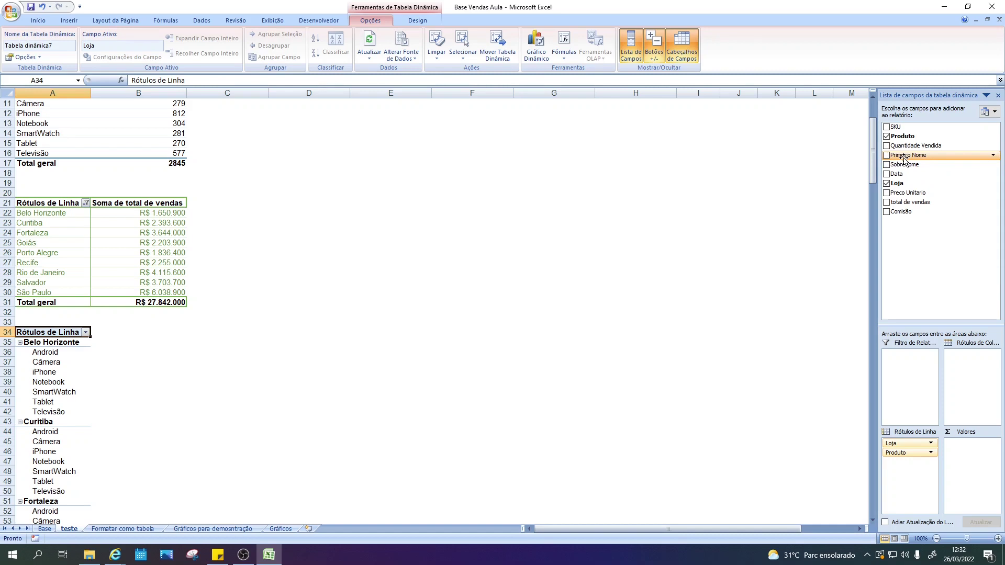
mouse_move(904, 158)
mouse_down()
mouse_move(896, 397)
mouse_move(909, 466)
mouse_up()
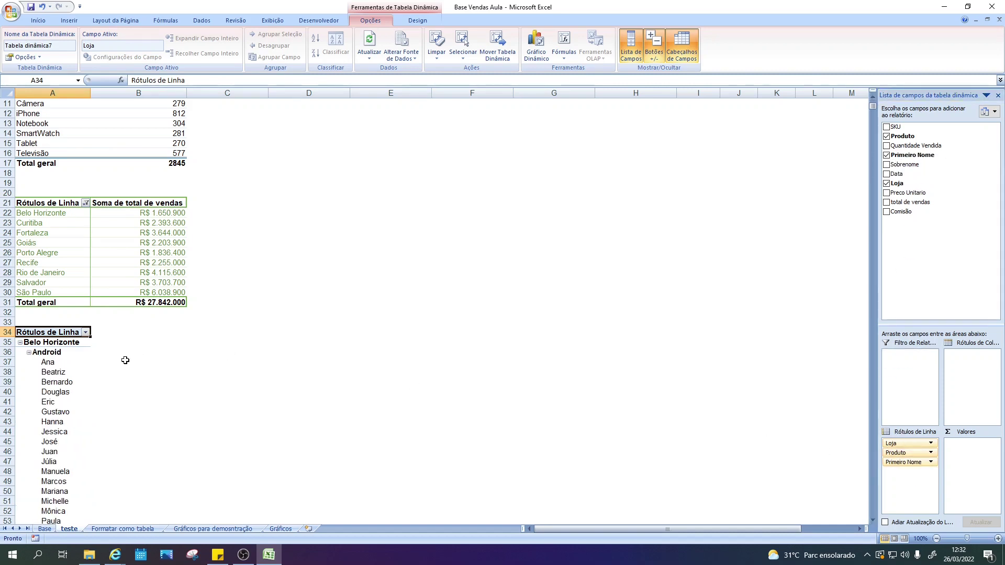
scroll(125, 360, down, 7)
scroll(55, 334, up, 3)
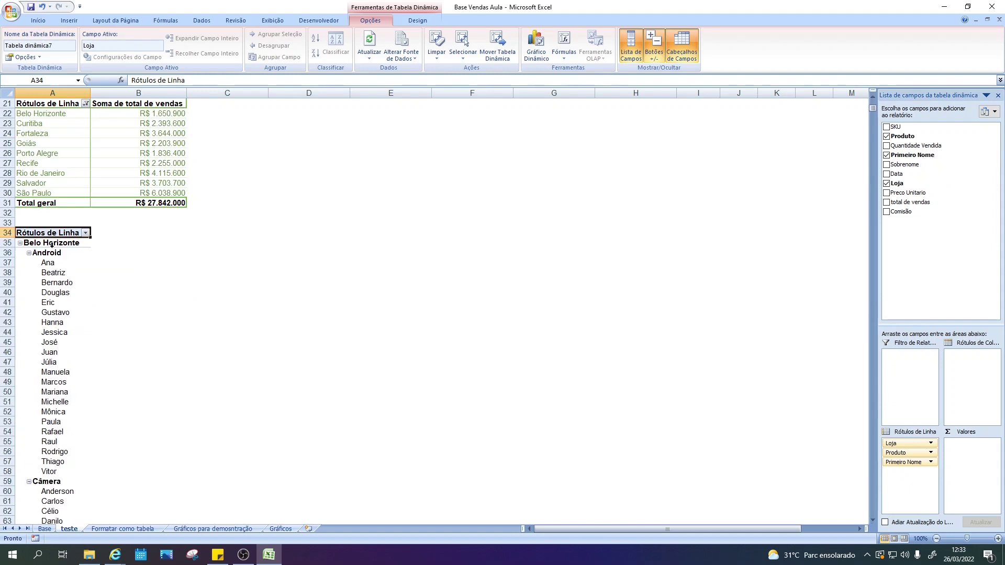
mouse_move(46, 351)
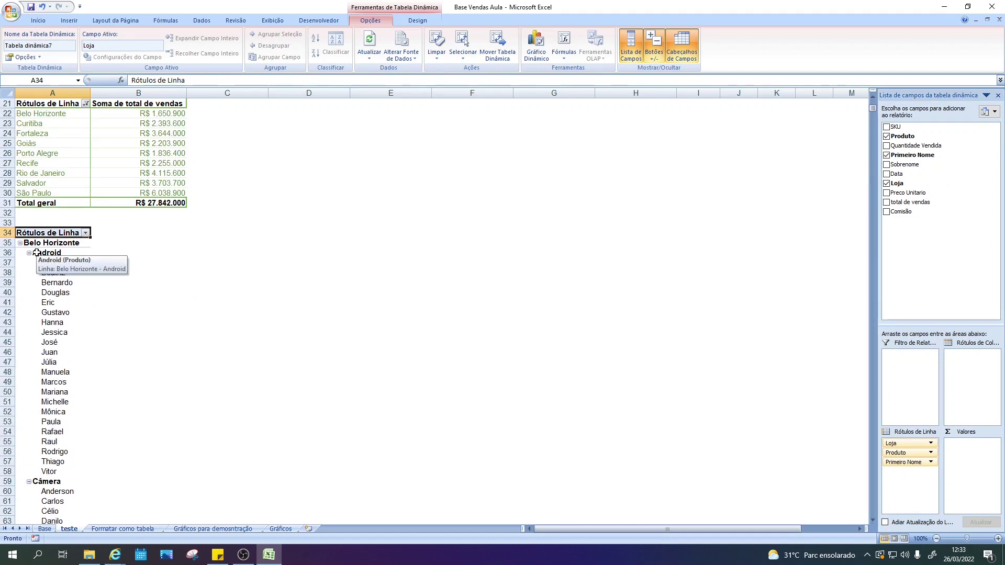
scroll(130, 301, down, 3)
scroll(58, 316, down, 7)
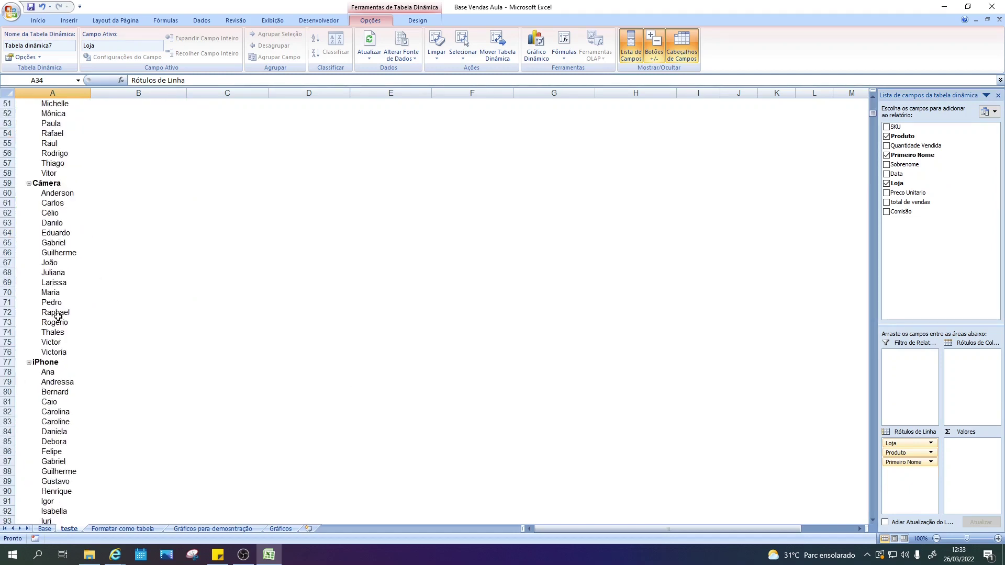
scroll(58, 317, down, 20)
scroll(58, 324, down, 20)
scroll(60, 335, down, 20)
scroll(59, 342, down, 20)
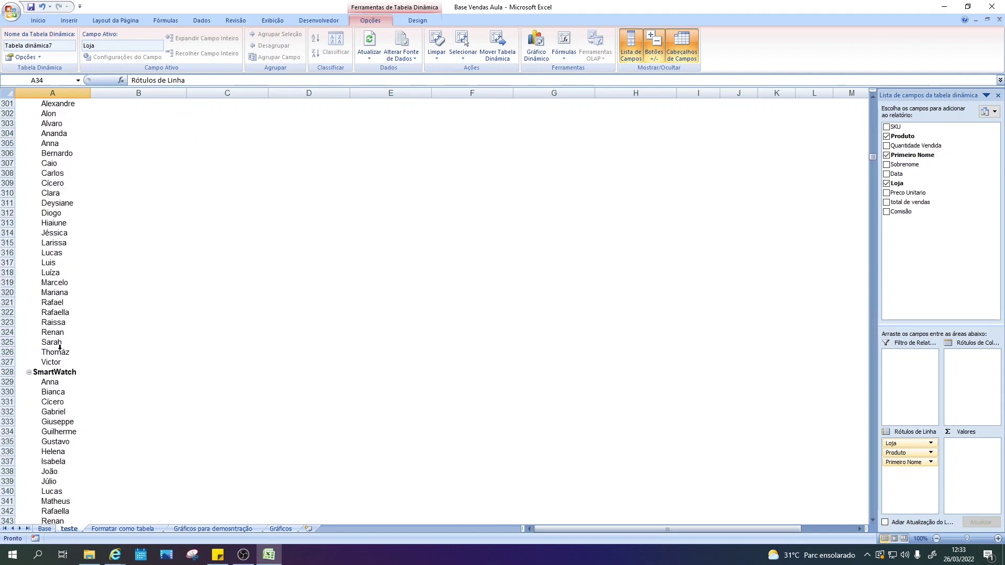
scroll(59, 347, down, 13)
scroll(55, 351, down, 3)
scroll(52, 354, up, 10)
scroll(50, 355, up, 20)
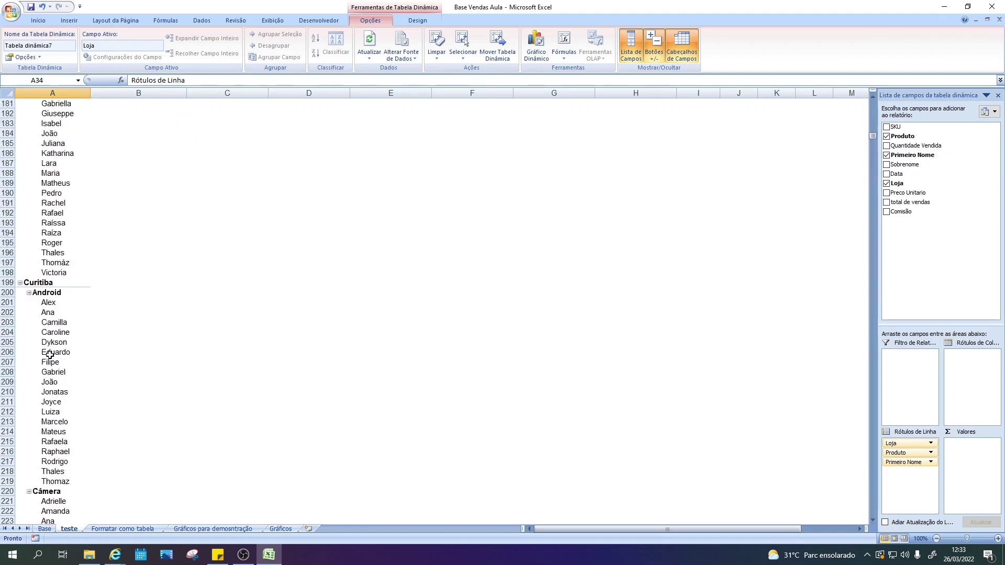
scroll(50, 354, up, 20)
scroll(47, 355, up, 20)
scroll(46, 355, down, 7)
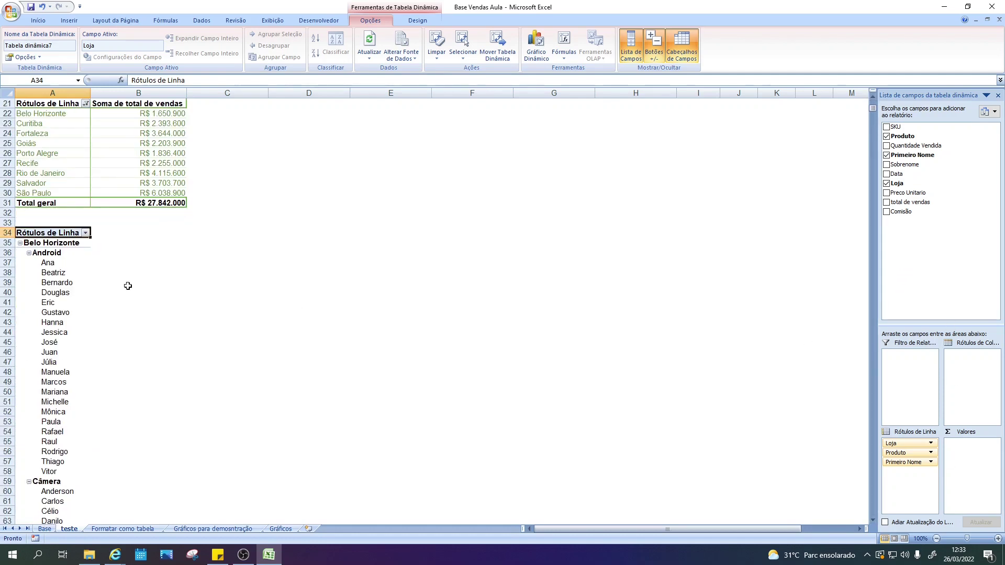
click(886, 203)
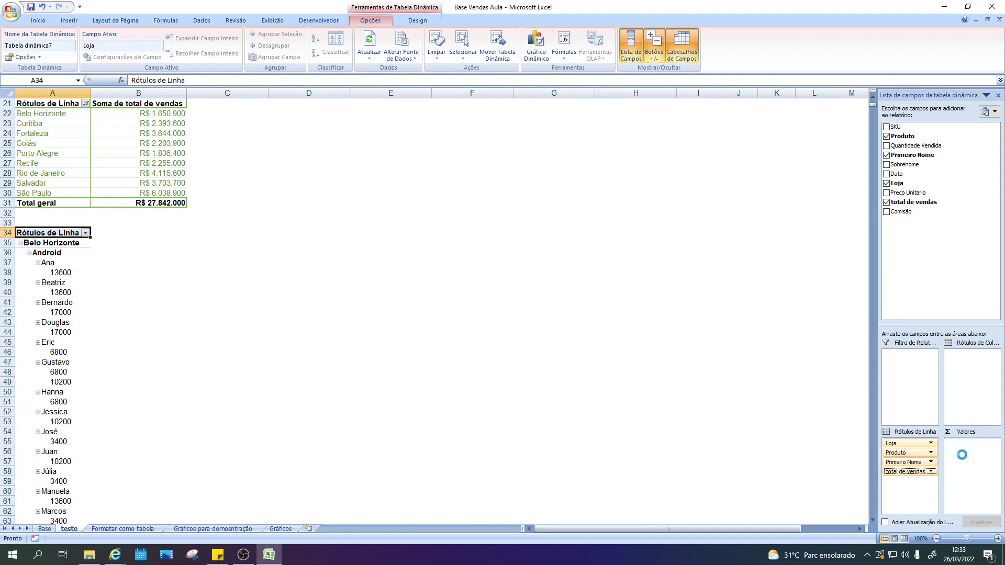
drag(900, 471, 962, 468)
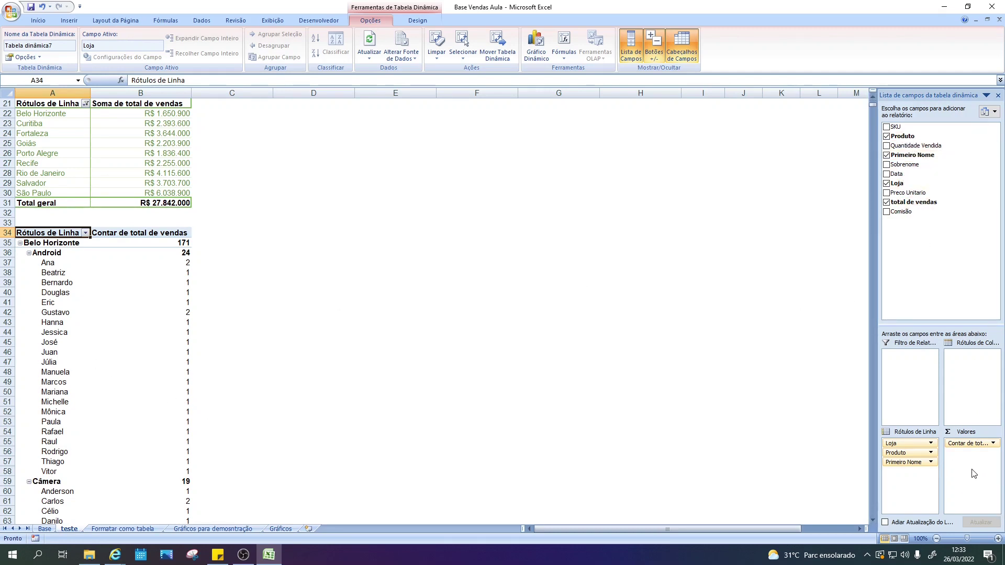
scroll(179, 293, down, 3)
scroll(178, 319, down, 10)
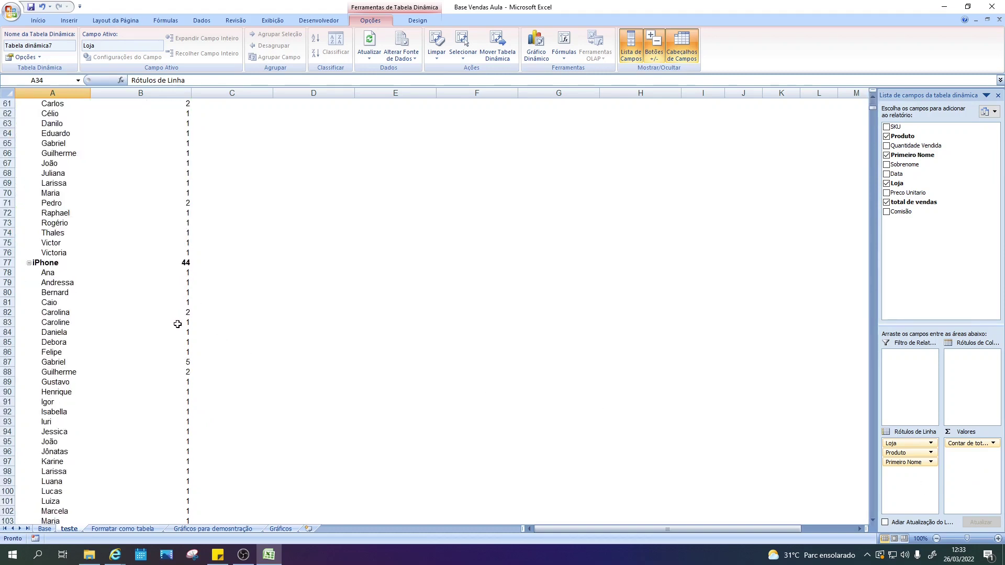
scroll(178, 322, up, 20)
scroll(278, 317, down, 6)
scroll(128, 292, down, 4)
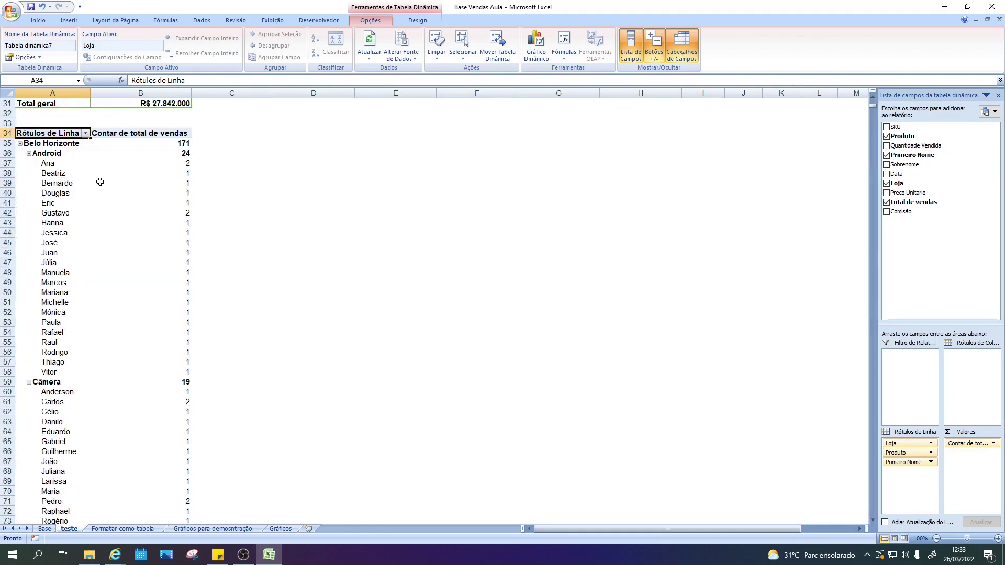
scroll(71, 206, up, 3)
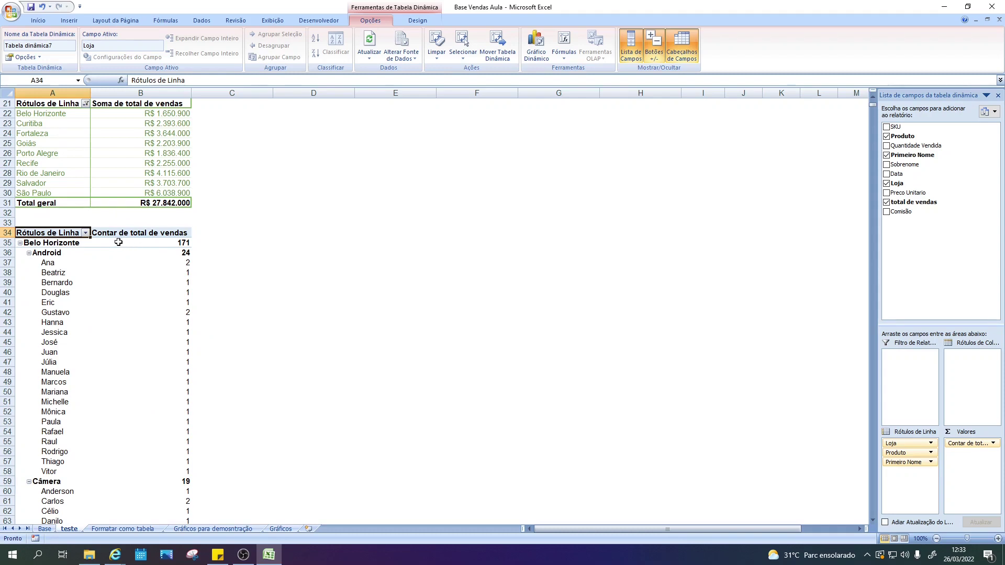
click(115, 242)
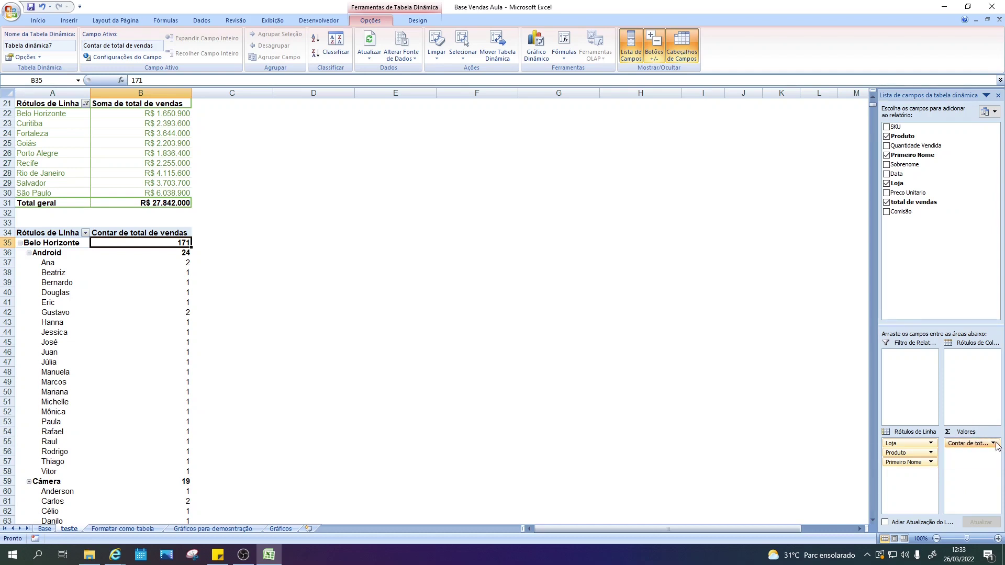
Switch the total de vendas value field from Count to Soma.
click(993, 443)
click(967, 432)
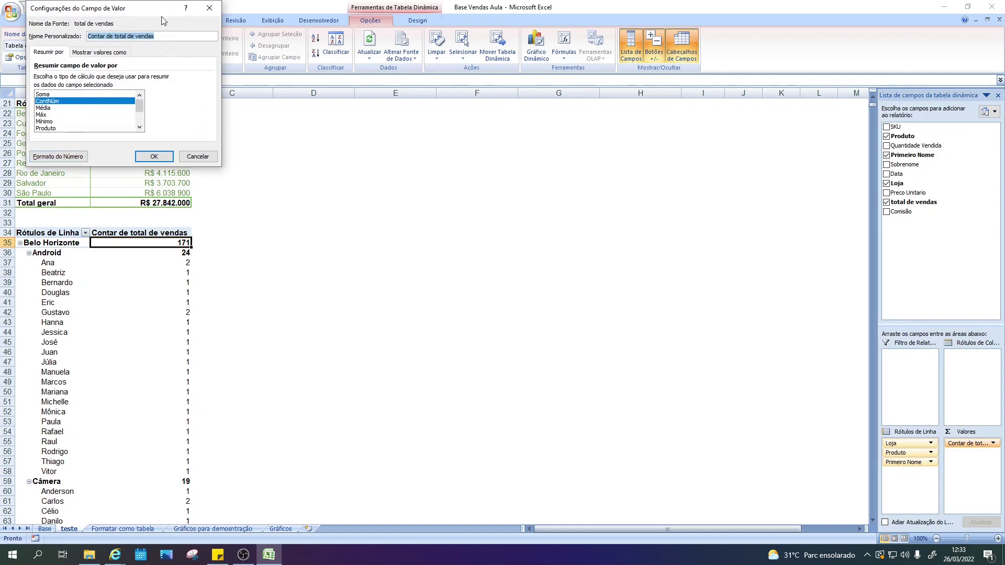
drag(154, 14, 482, 223)
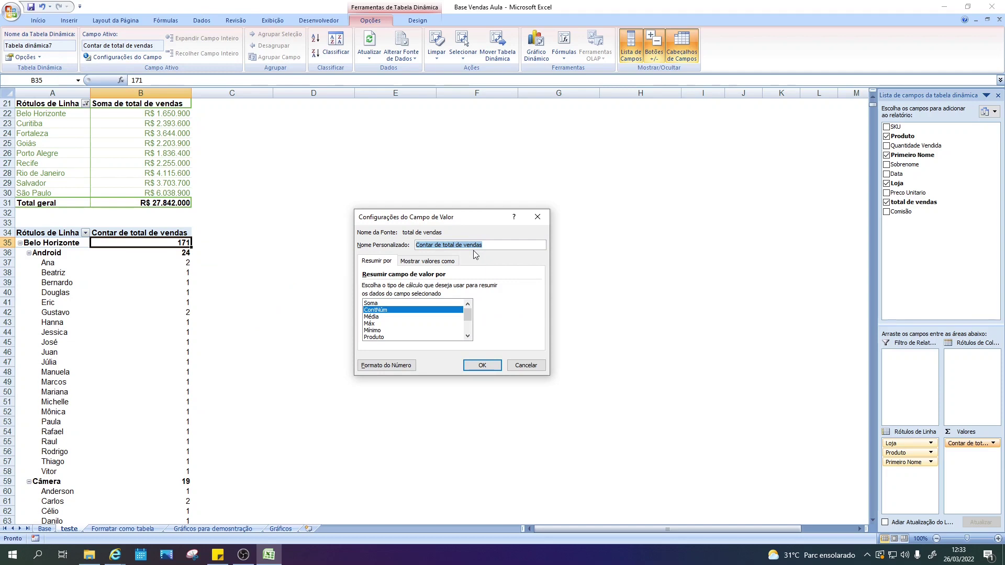
text(Valor de venda)
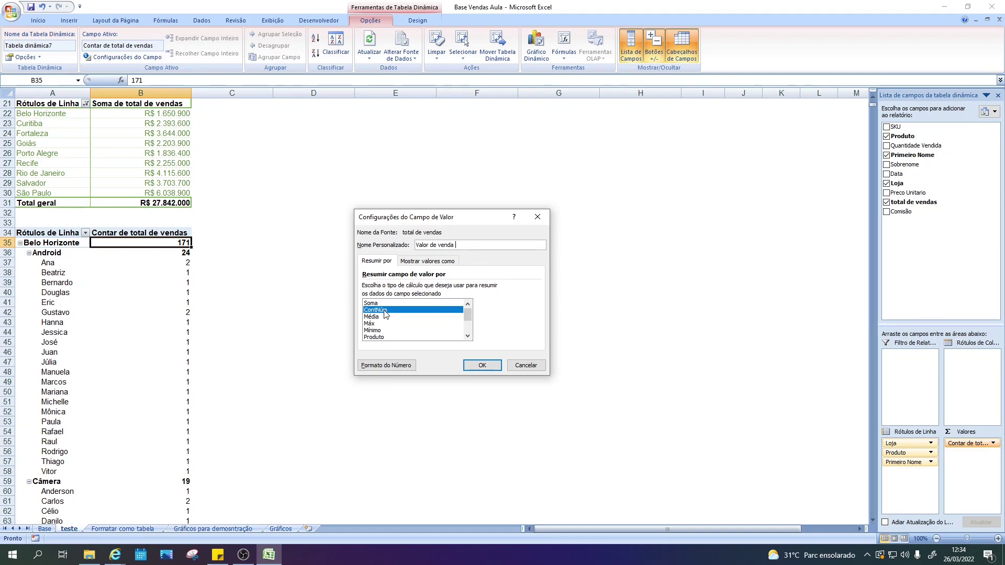
click(377, 304)
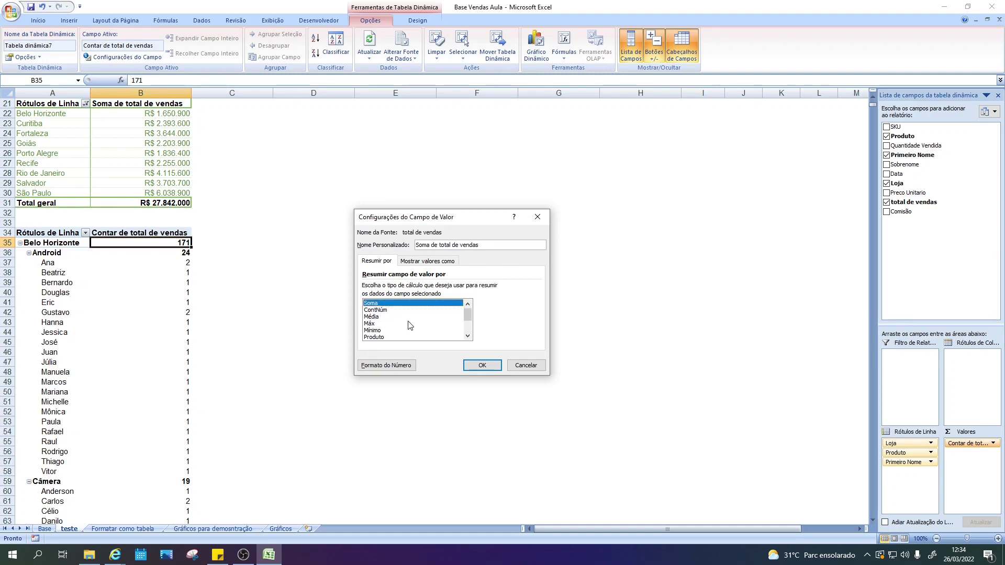
click(482, 367)
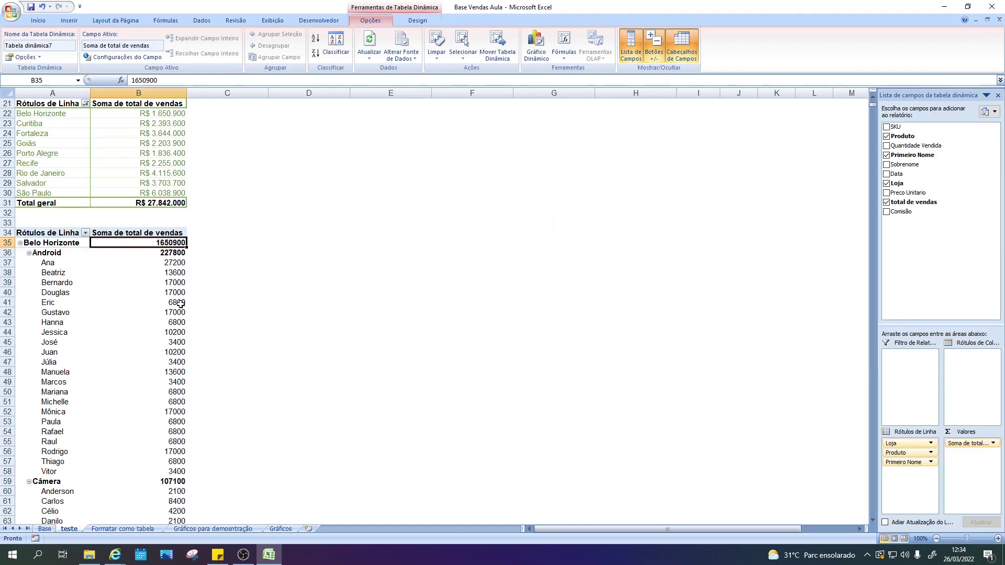
Format the summed sales values as Moeda (R$ currency) with two decimals.
click(969, 445)
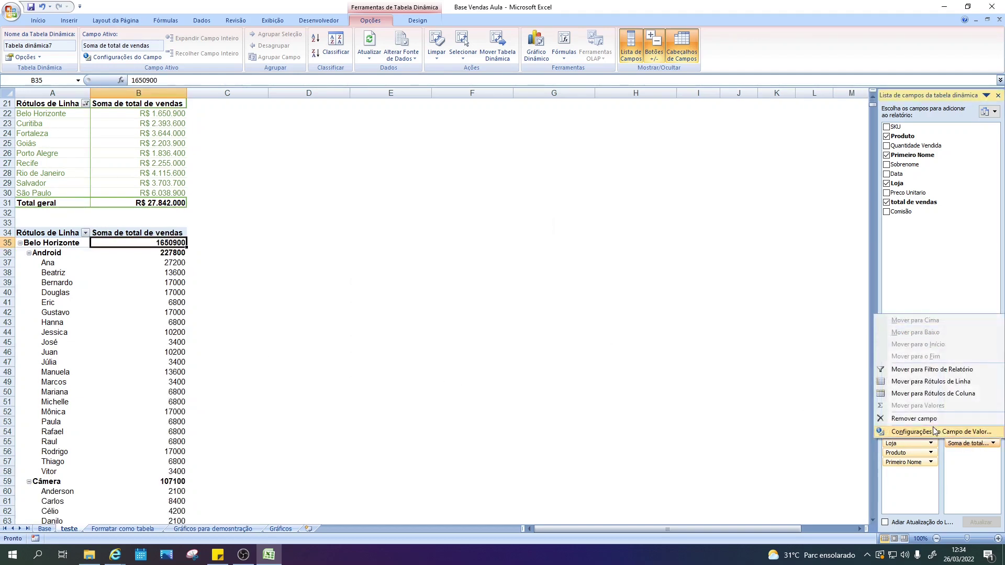
click(974, 433)
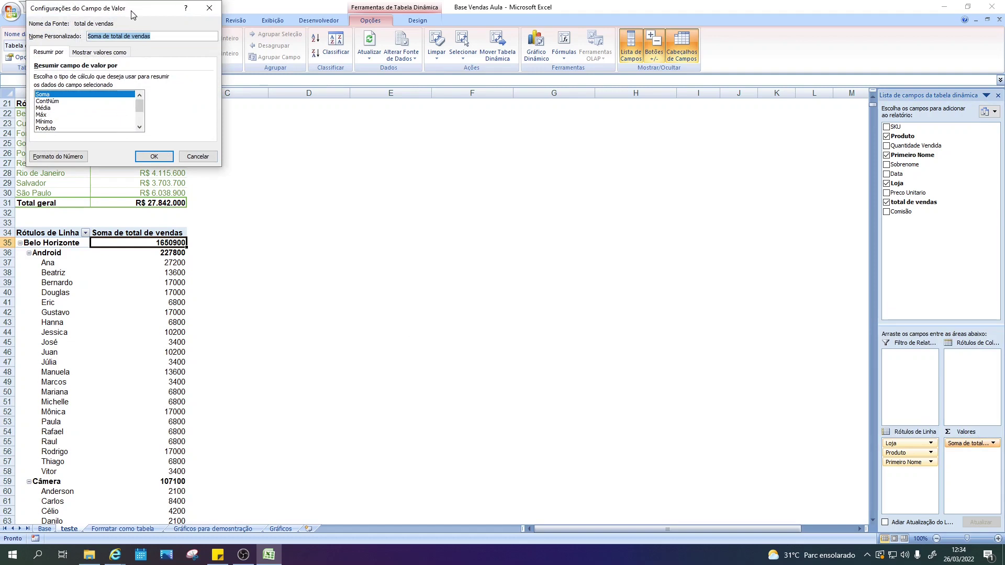
drag(132, 15, 261, 118)
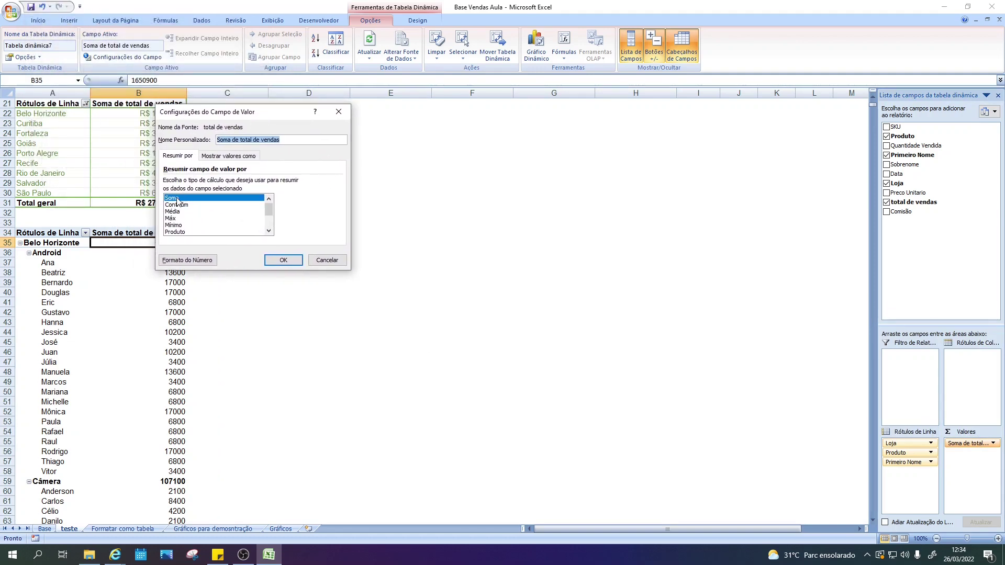
click(180, 261)
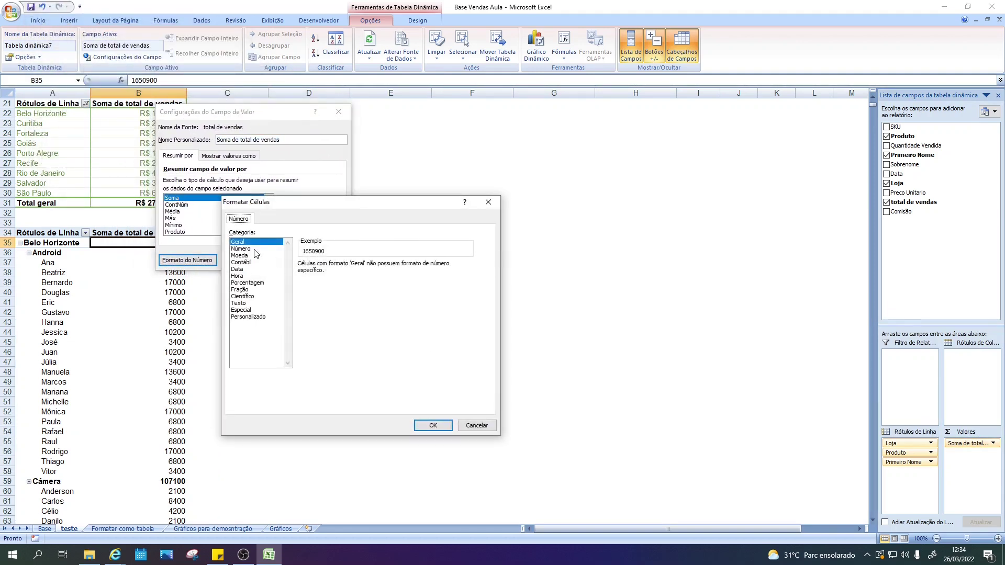
click(244, 249)
click(246, 255)
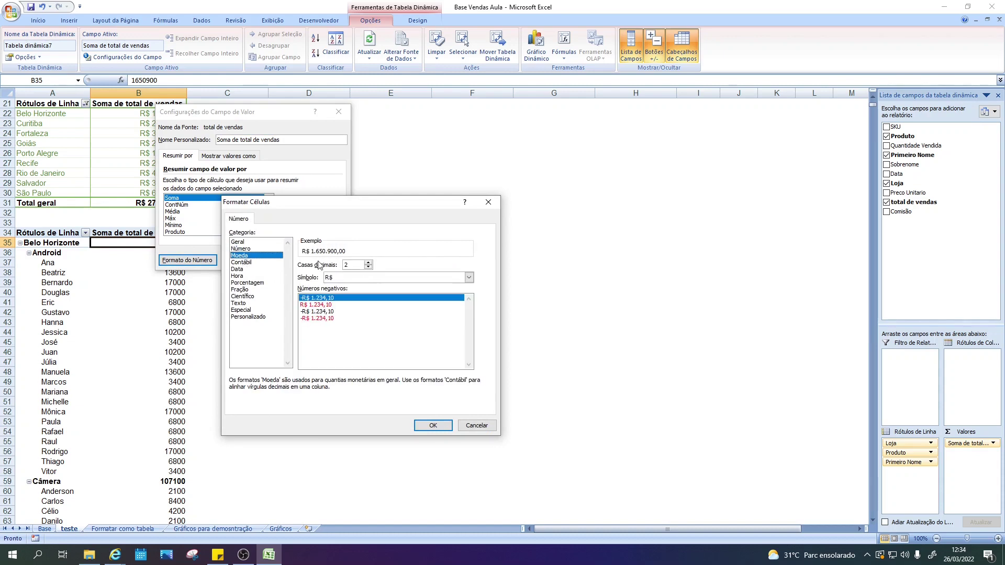
click(433, 425)
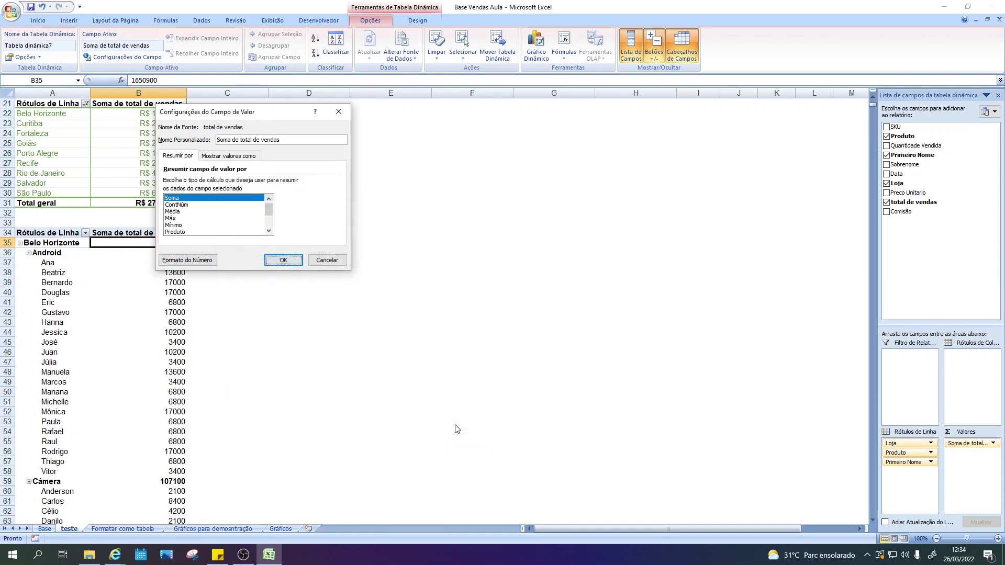
click(283, 260)
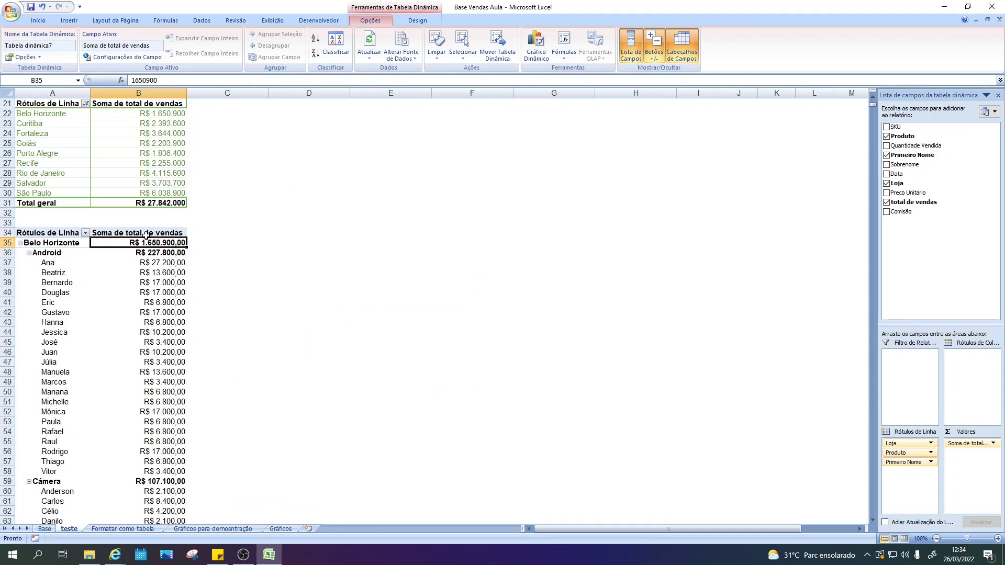
Collapse the Android, Câmera and iPhone groups, then the Belo Horizonte group.
scroll(209, 272, down, 8)
scroll(272, 314, down, 18)
scroll(265, 325, down, 20)
scroll(252, 335, down, 20)
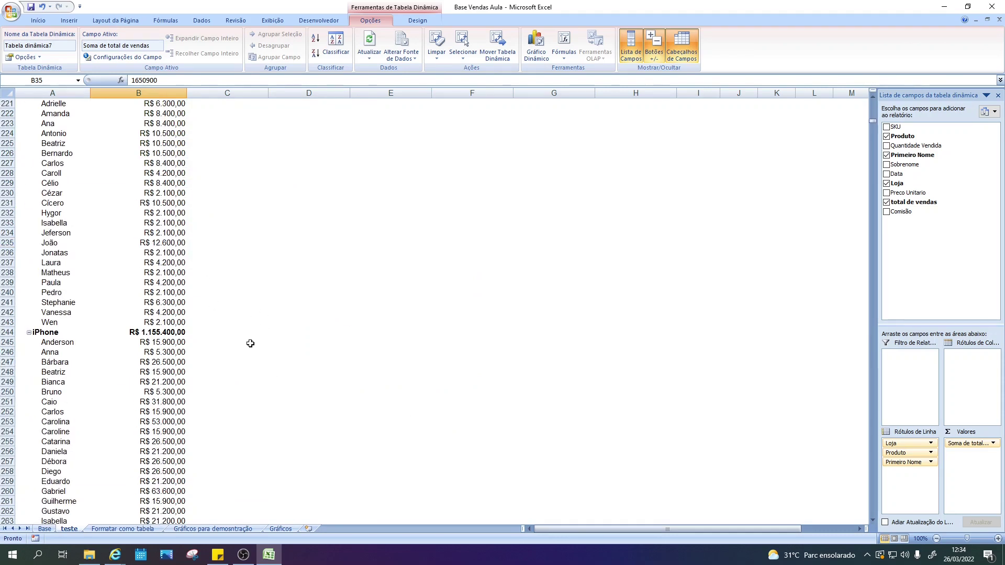
scroll(252, 355, up, 20)
scroll(252, 355, up, 20)
scroll(252, 355, down, 7)
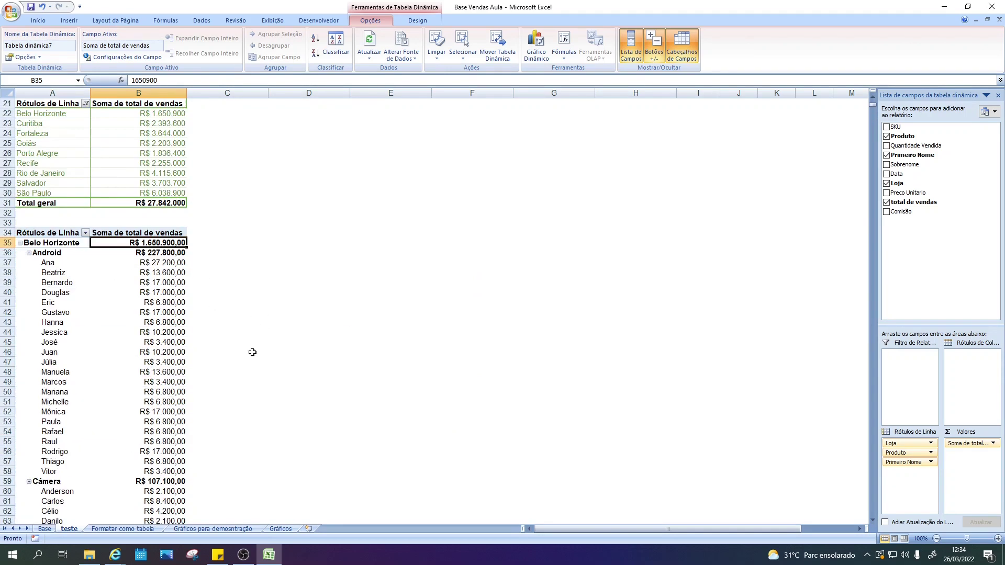
scroll(283, 304, down, 3)
scroll(279, 301, up, 3)
click(29, 253)
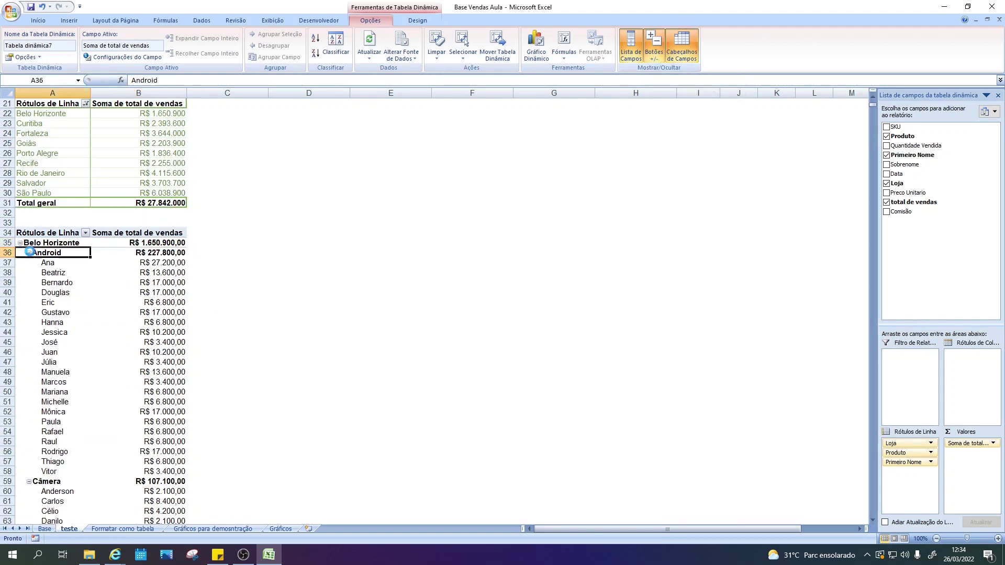
click(29, 263)
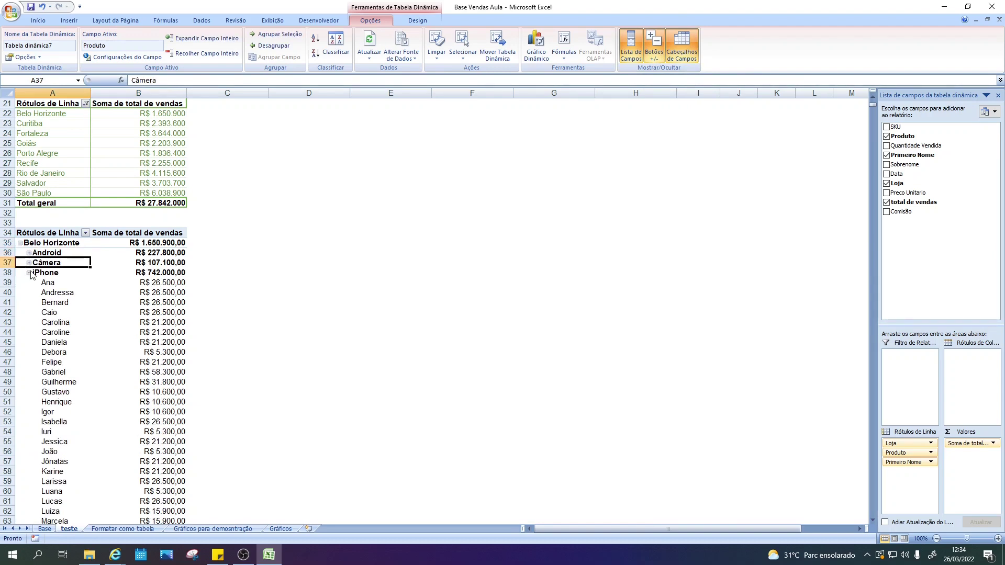
click(29, 273)
click(20, 243)
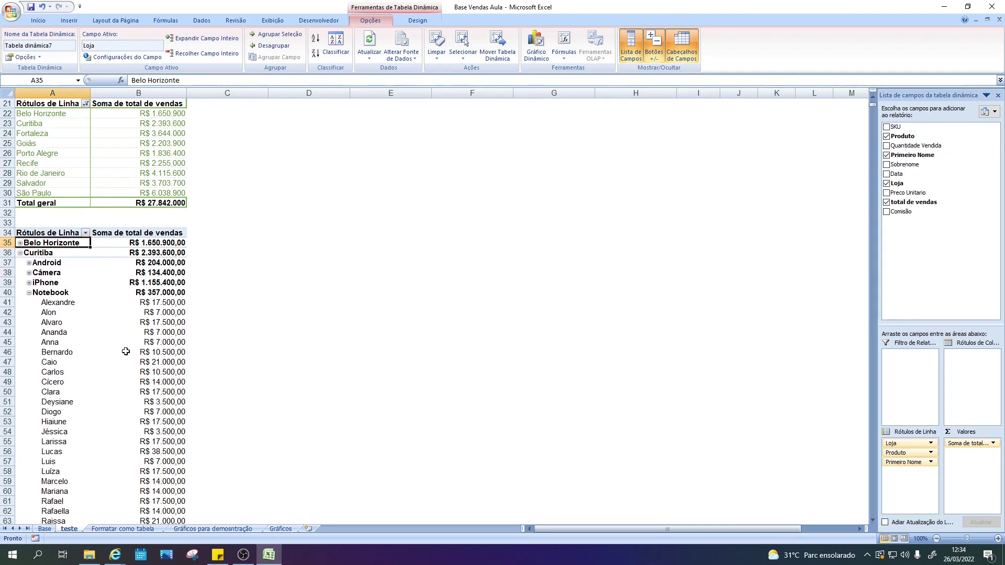
Collapse the entire Primeiro Nome field under every product.
click(112, 341)
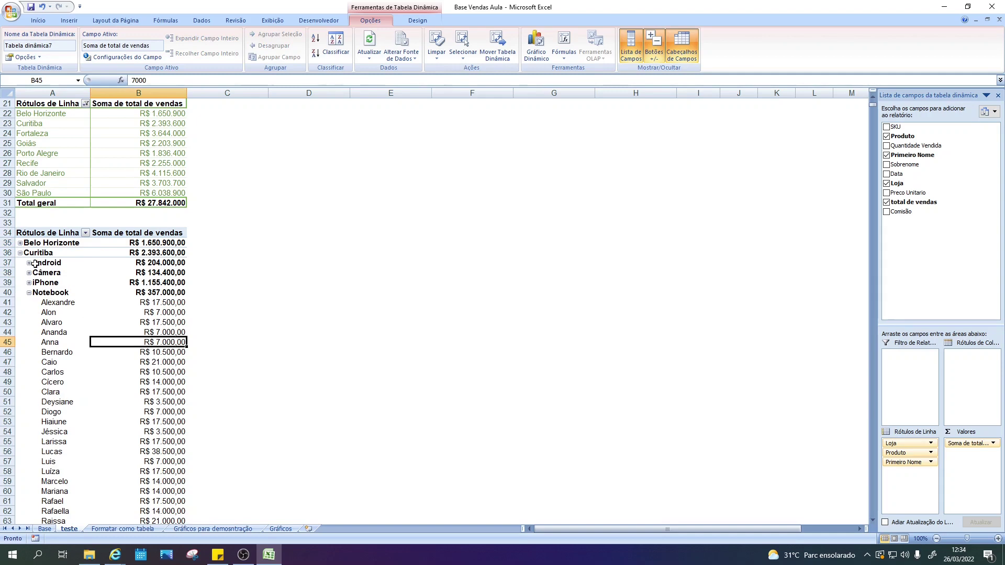
drag(34, 233, 144, 244)
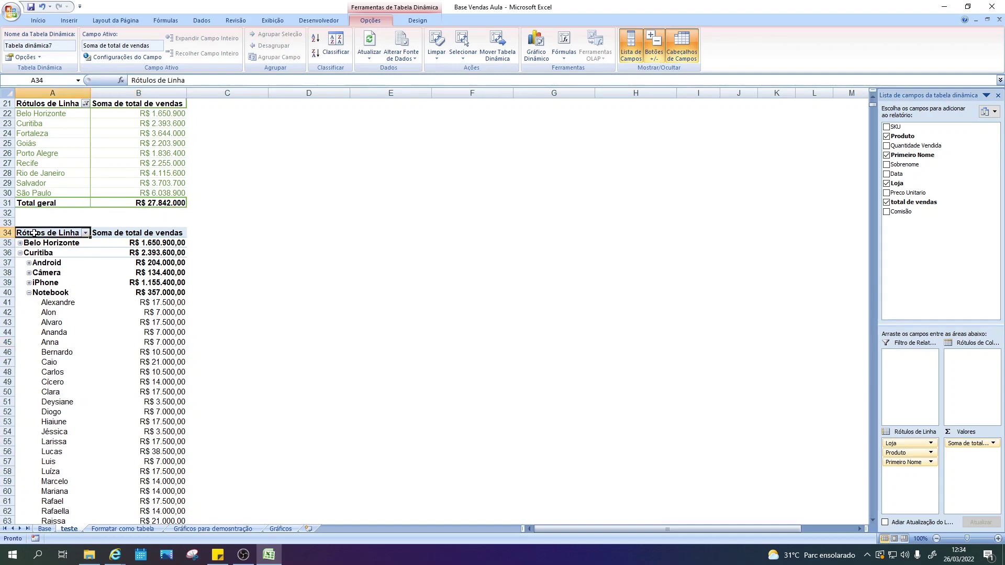
click(53, 271)
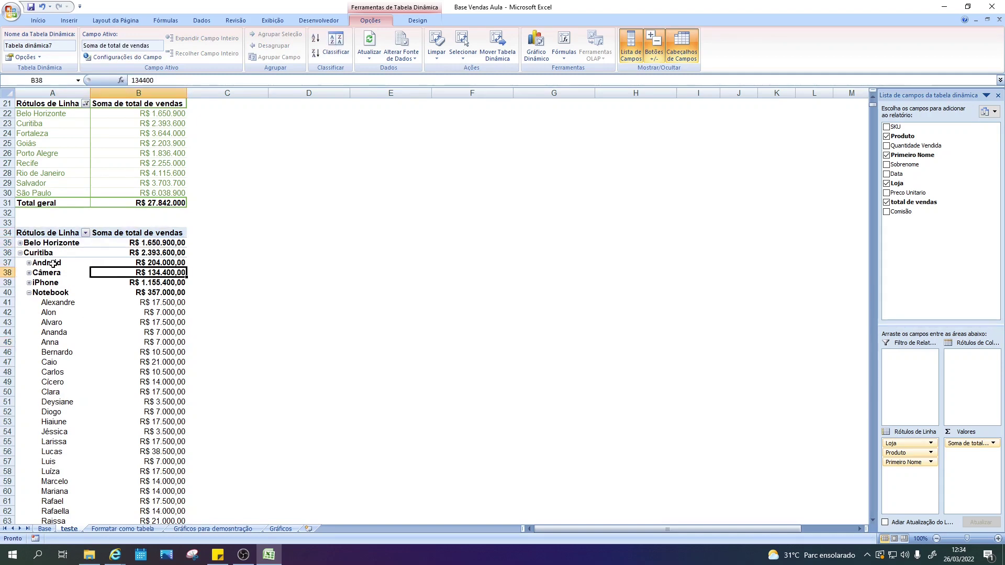
click(77, 323)
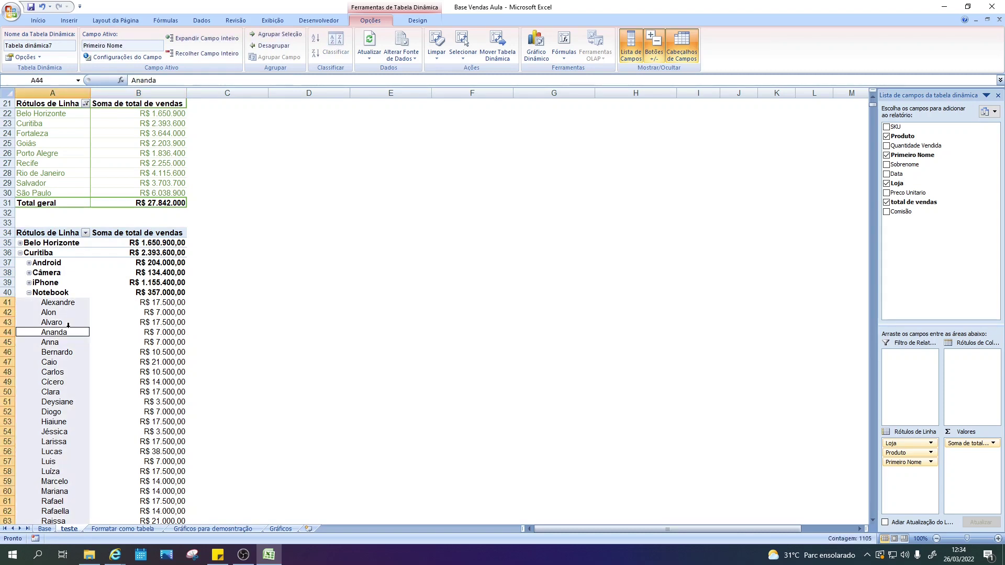
right_click(70, 330)
key(Escape)
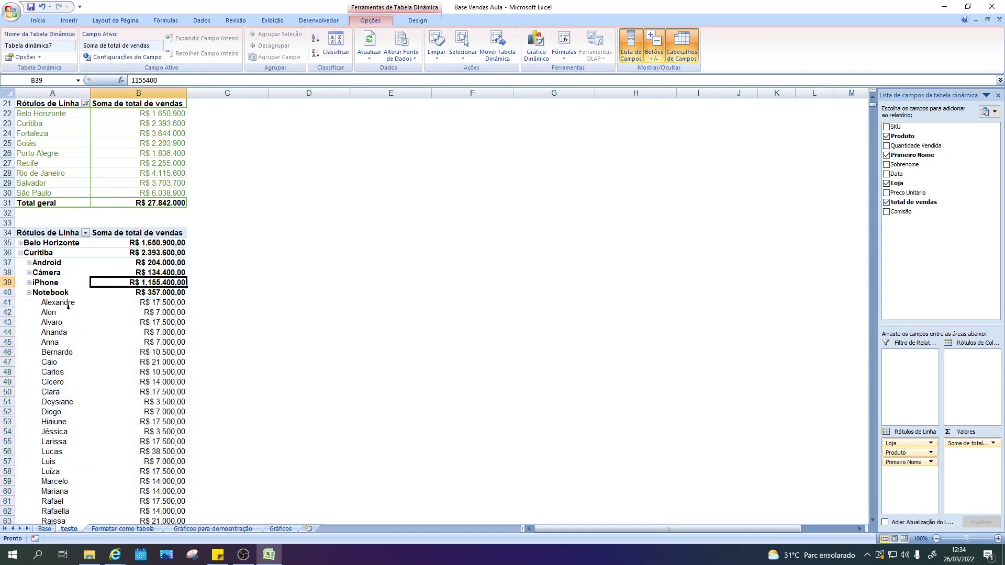
right_click(65, 316)
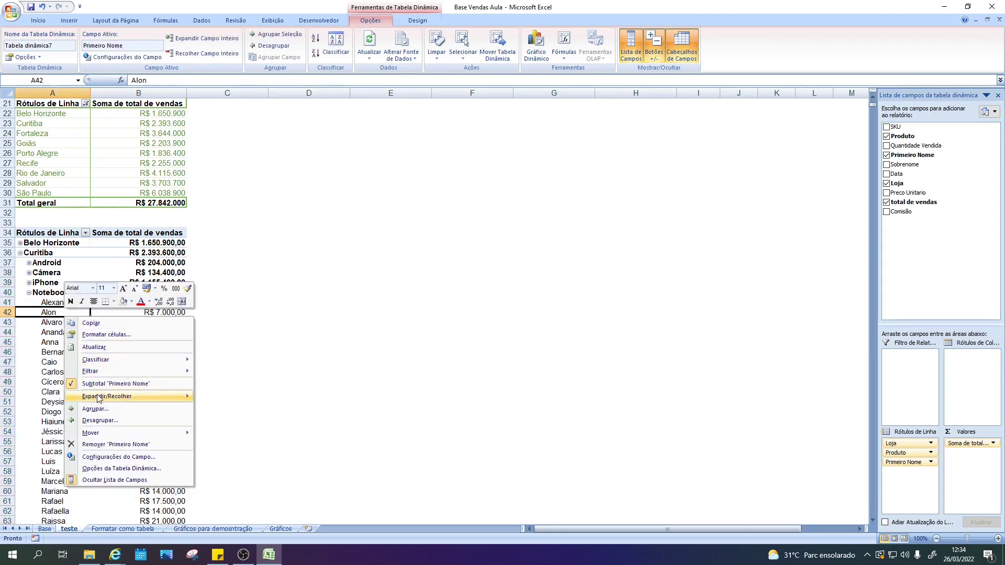
mouse_move(106, 397)
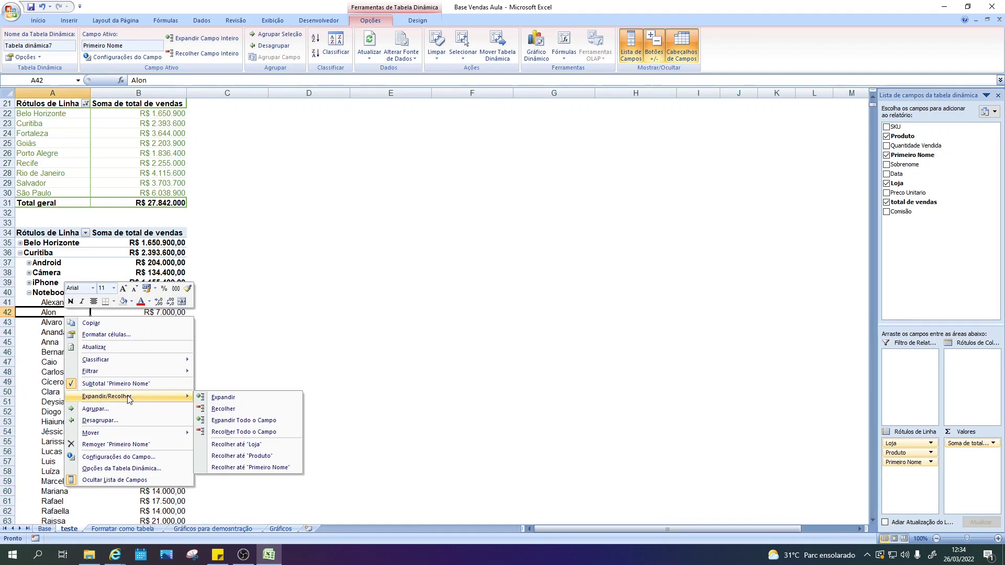
click(234, 432)
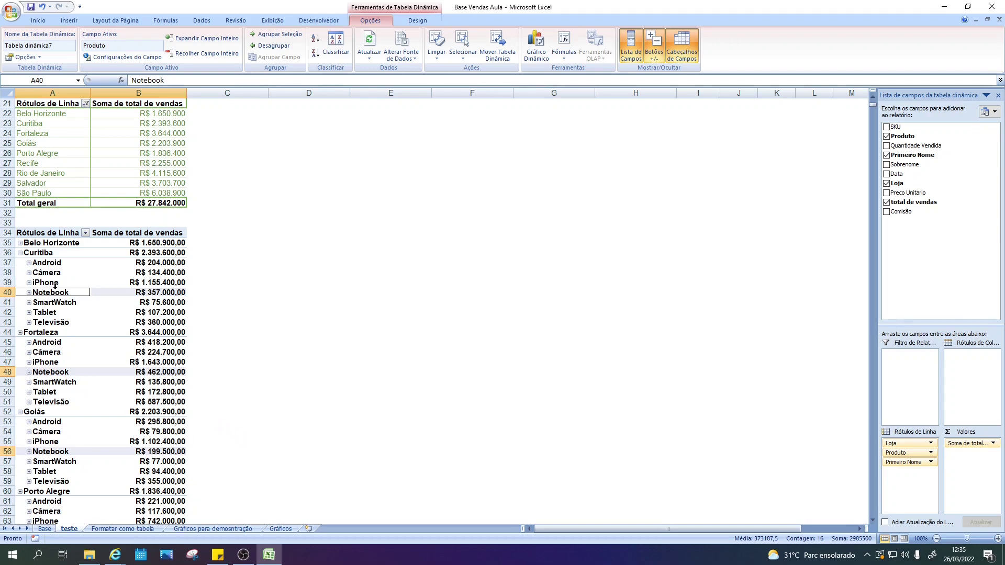
Collapse the whole city field so each store shows only its sales sum.
click(56, 243)
right_click(56, 242)
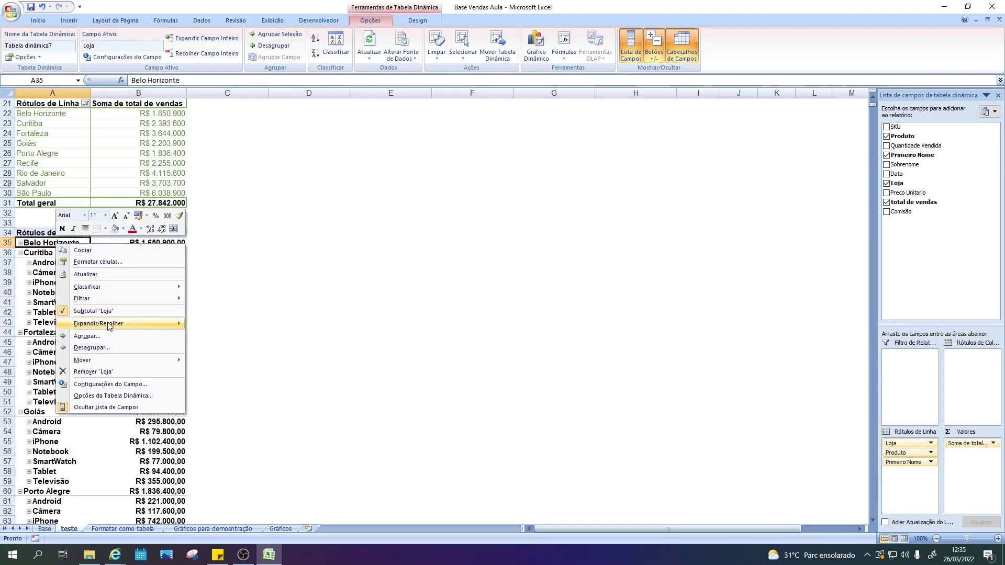
mouse_move(99, 324)
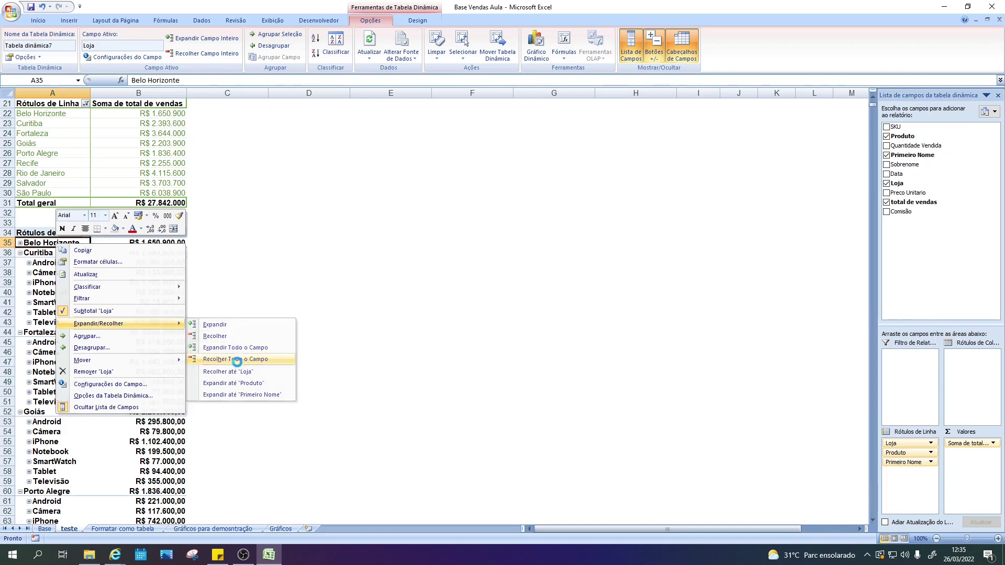
click(241, 362)
click(253, 277)
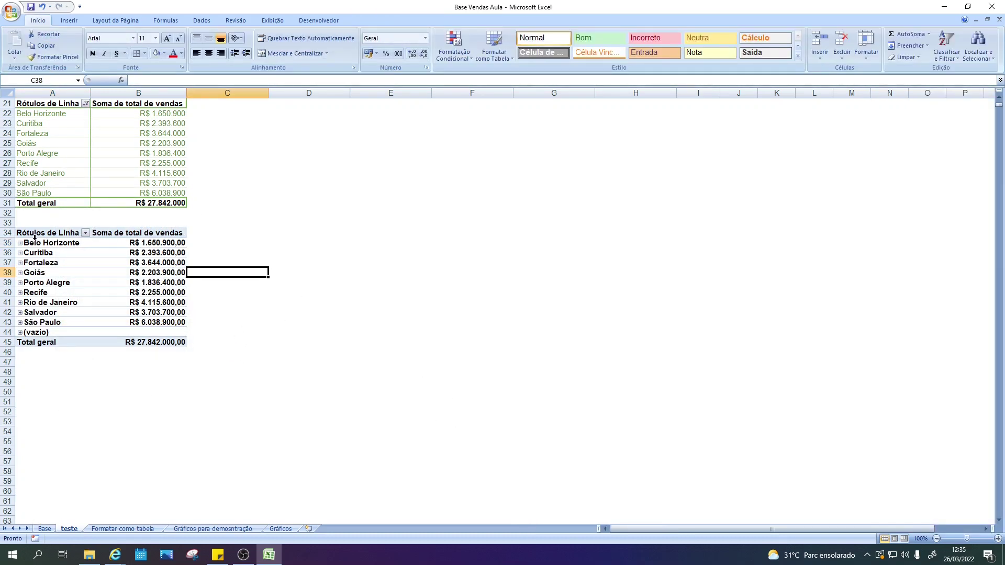
mouse_move(158, 242)
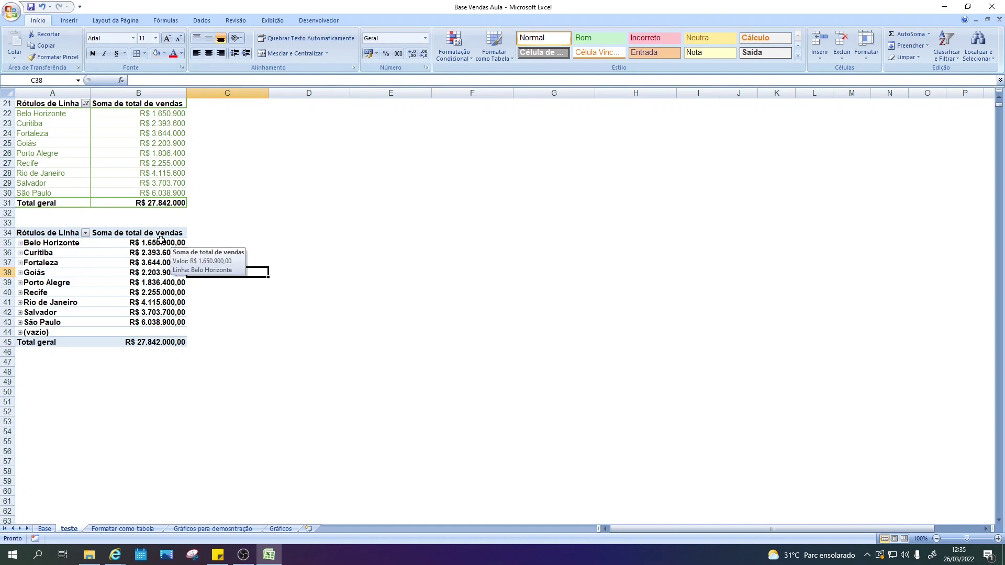
Rename the lower pivot's headers to 'Valor de vendas' in B34 and 'Cidade' in A34.
click(150, 233)
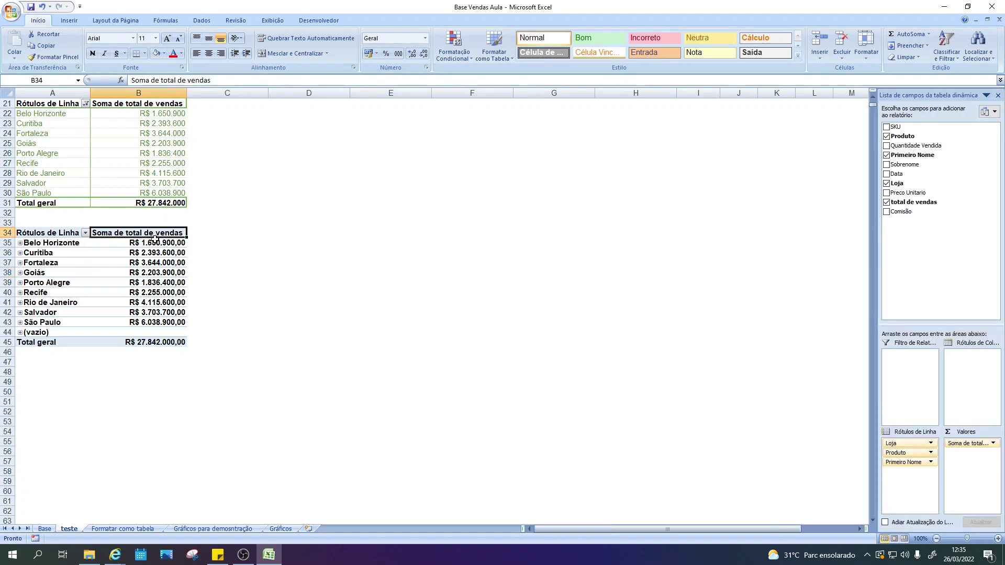
triple_click(227, 82)
text(Valor de )
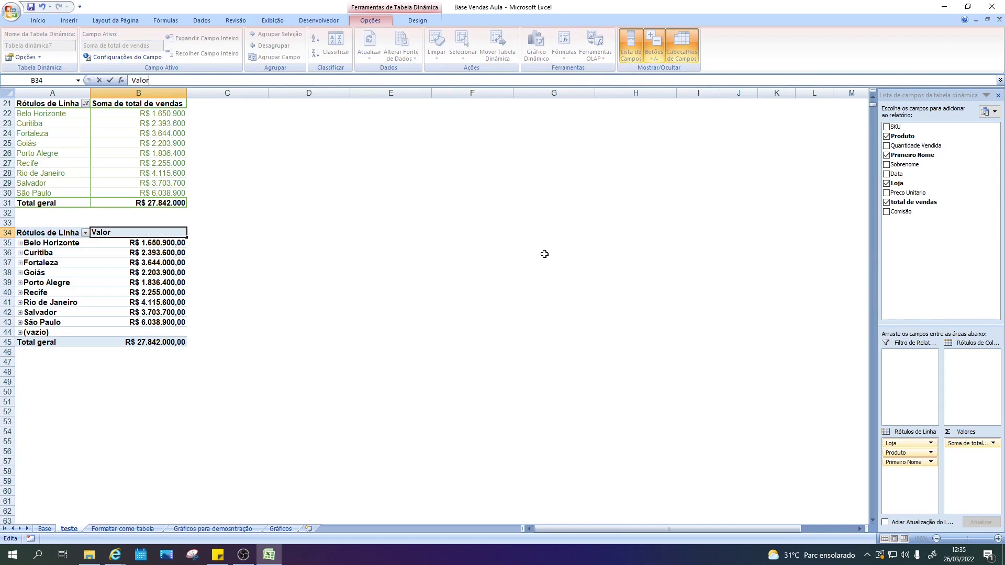
text(vendas)
key(Return)
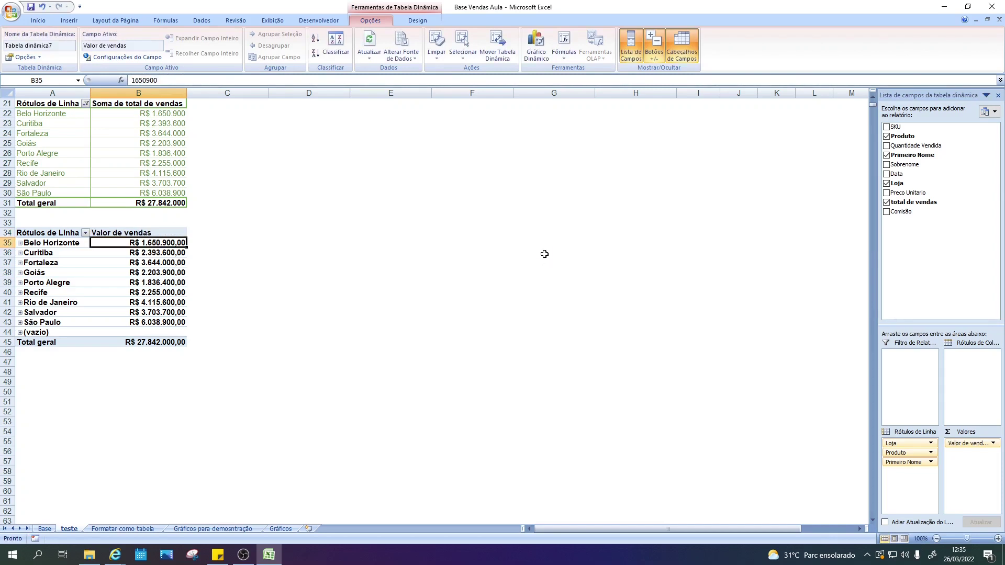
click(49, 232)
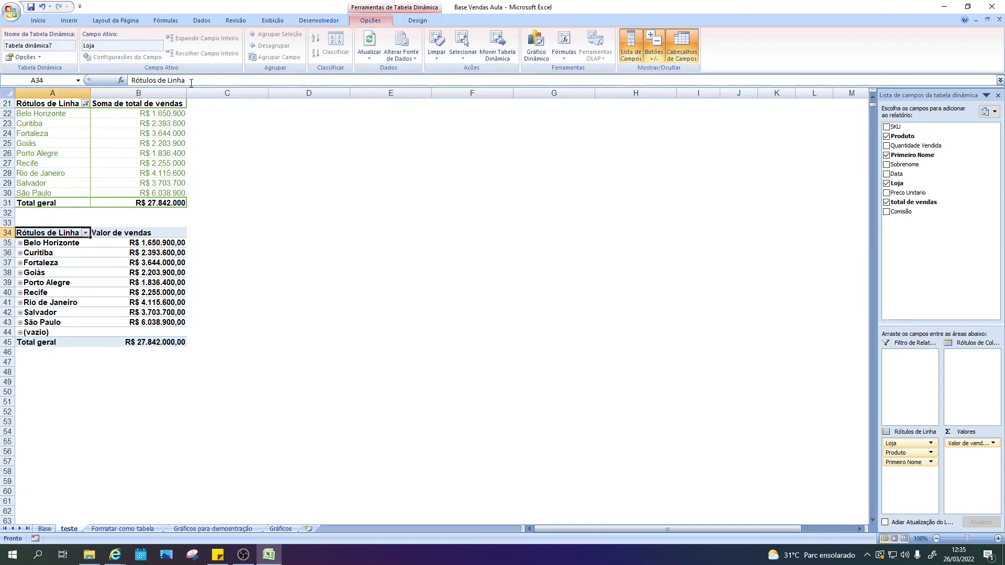
drag(186, 80, 79, 77)
text(Cidade)
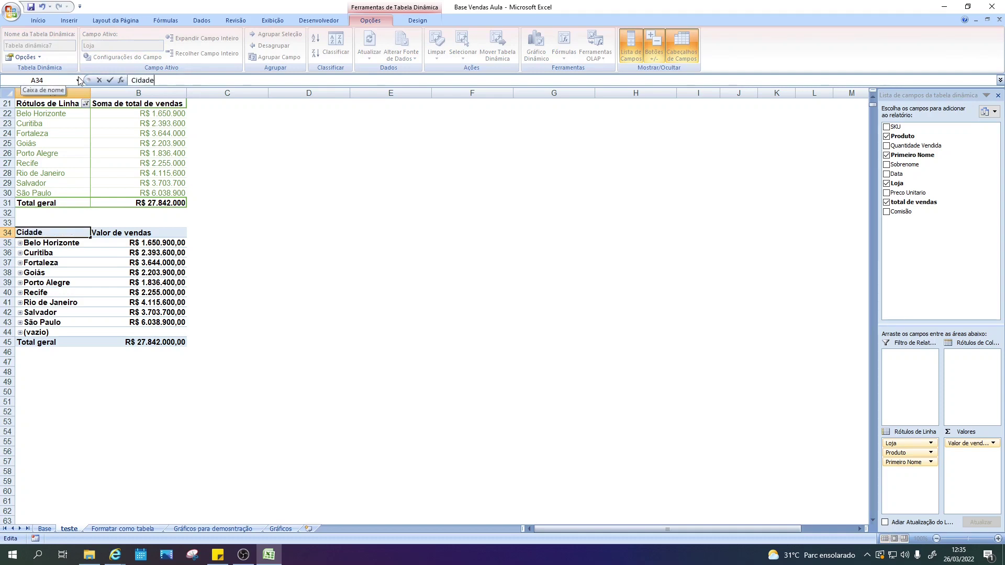
key(Return)
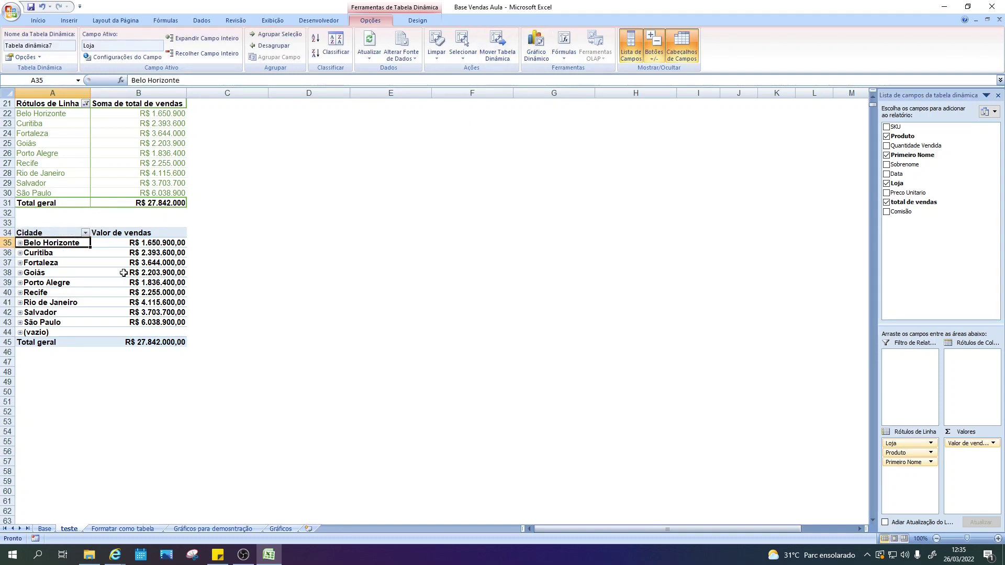
click(277, 263)
click(23, 248)
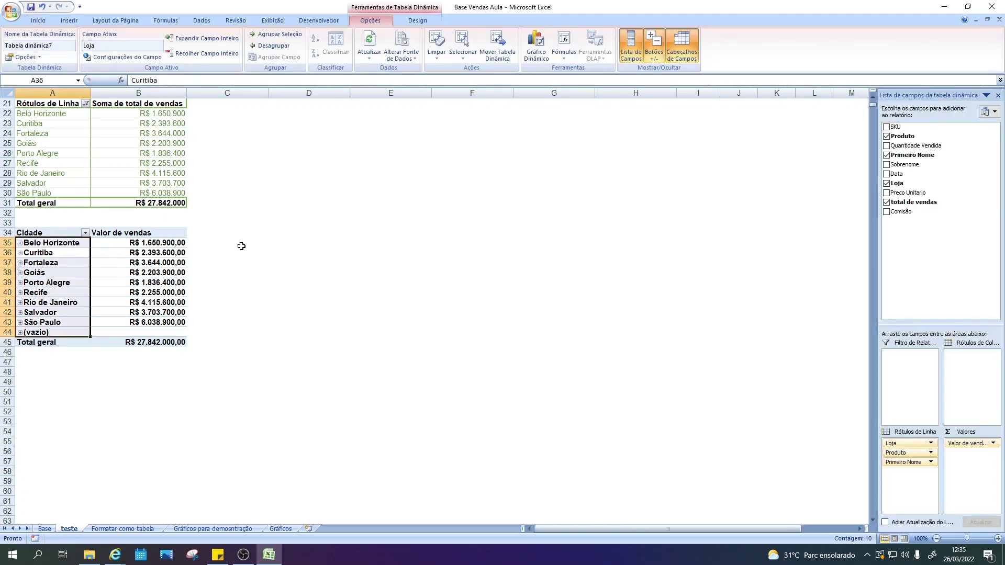
click(240, 250)
click(21, 243)
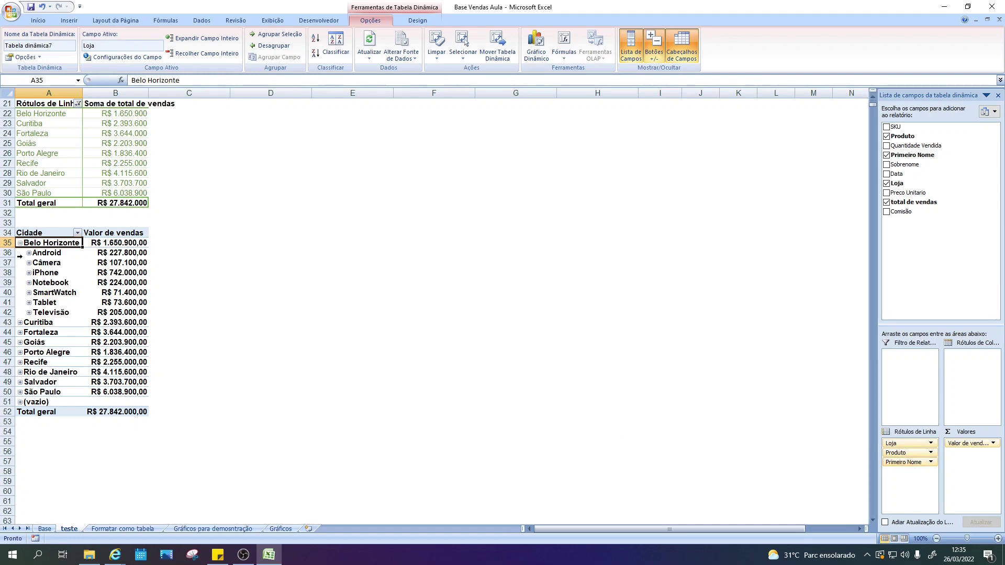
click(51, 255)
click(29, 253)
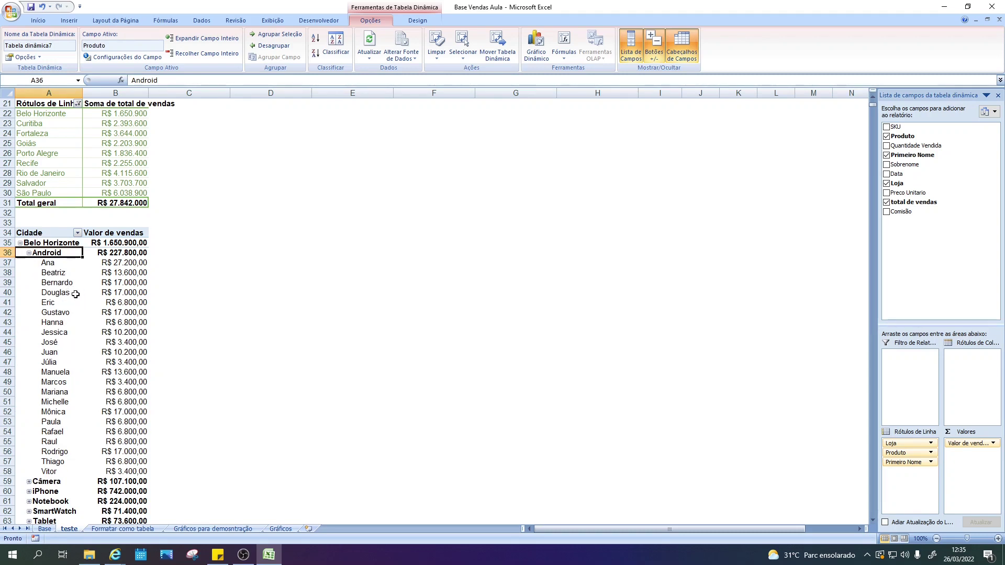
drag(52, 262, 62, 471)
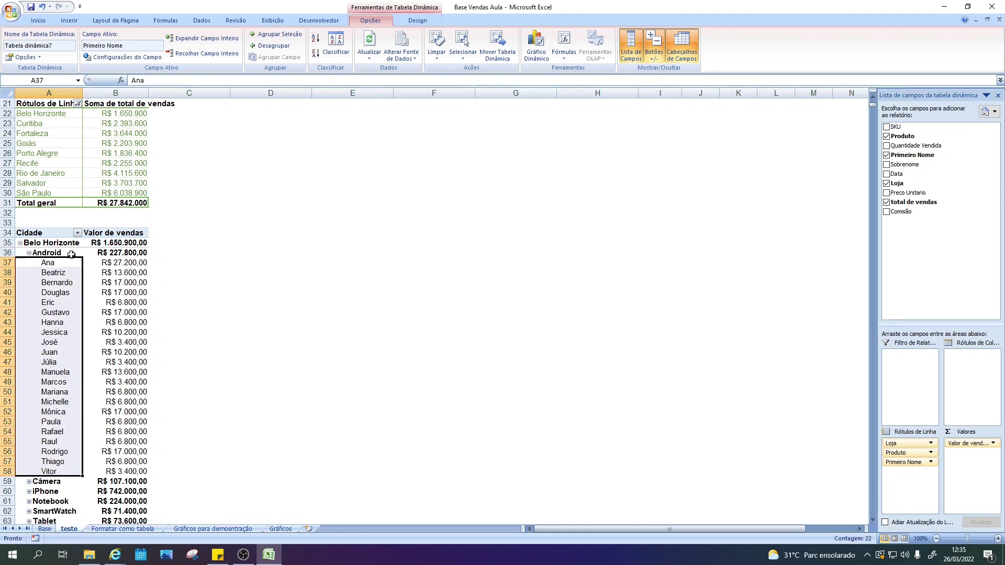
click(29, 252)
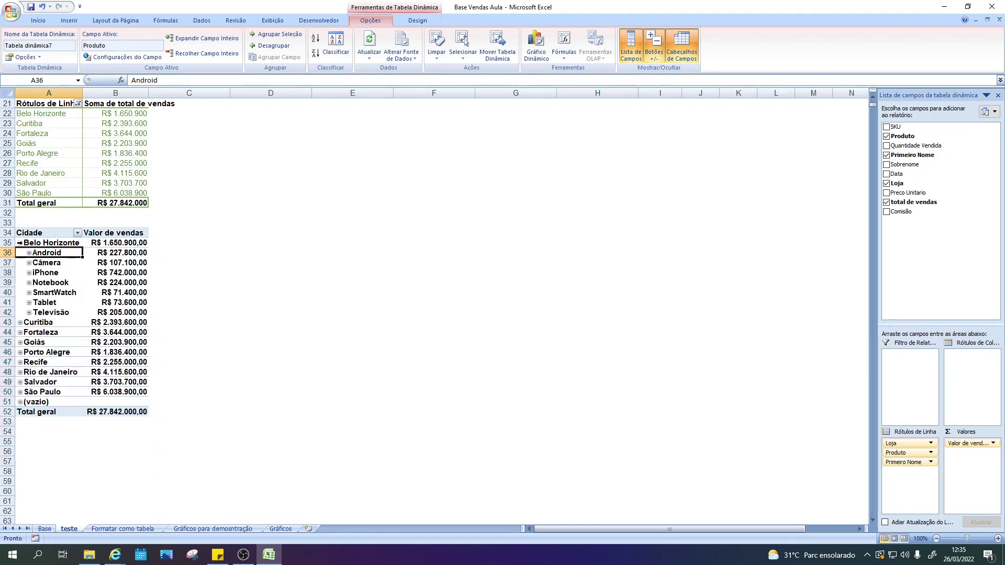
click(21, 242)
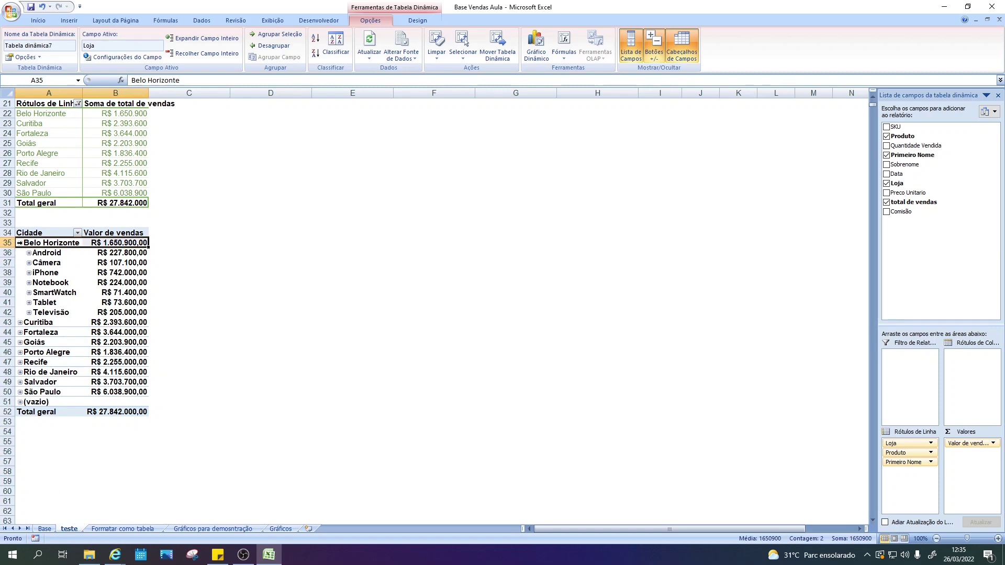
click(20, 243)
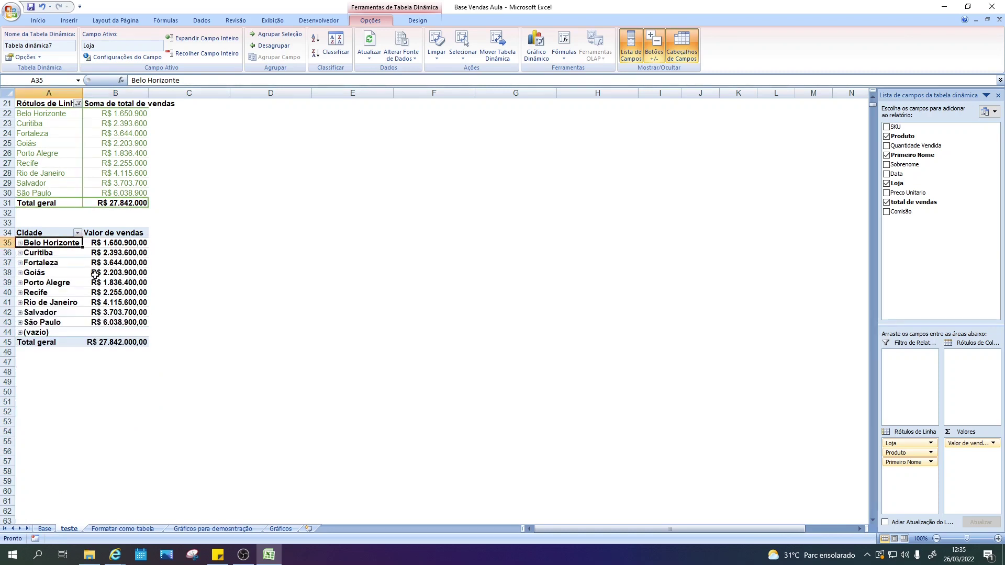
click(115, 237)
click(173, 262)
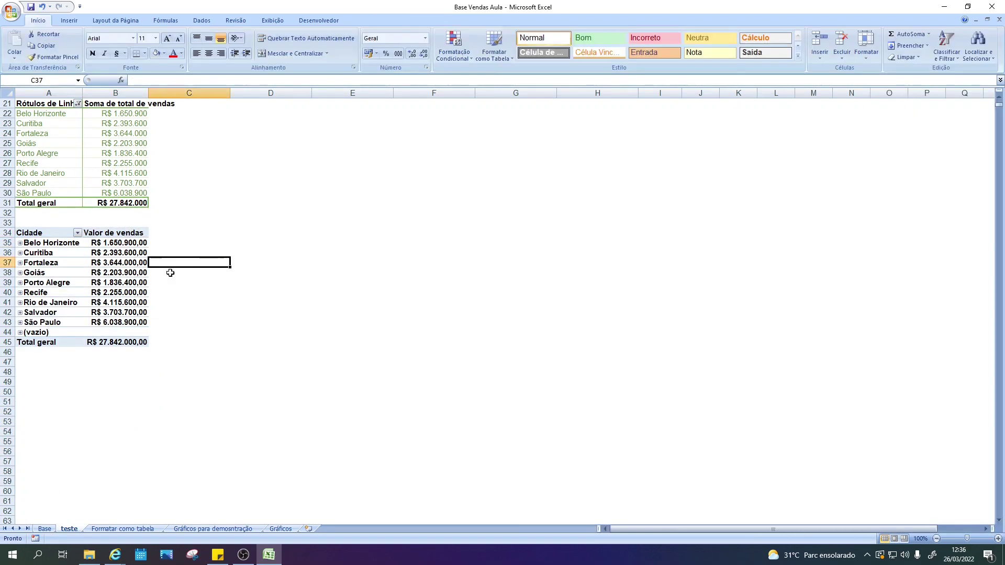
click(111, 255)
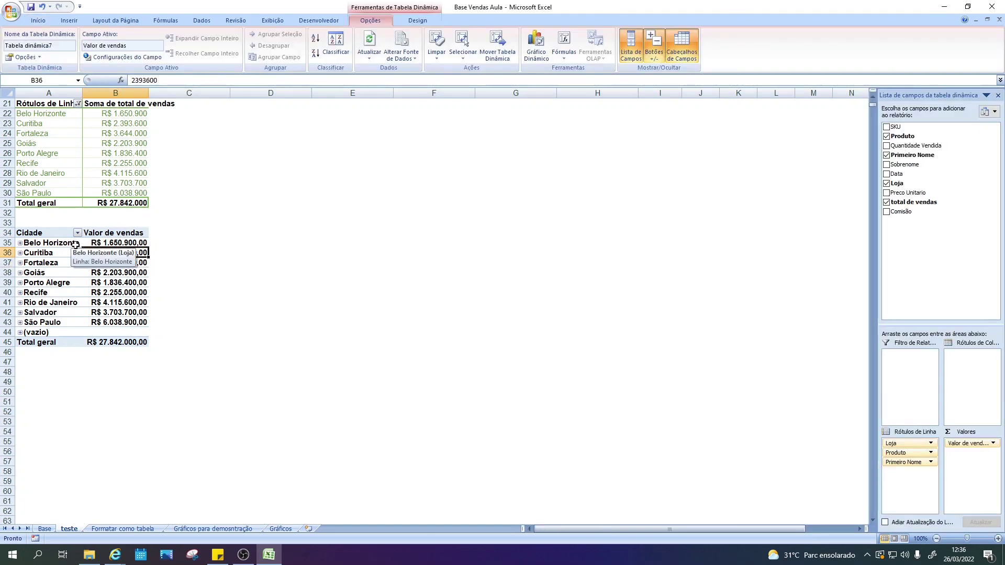
mouse_move(912, 202)
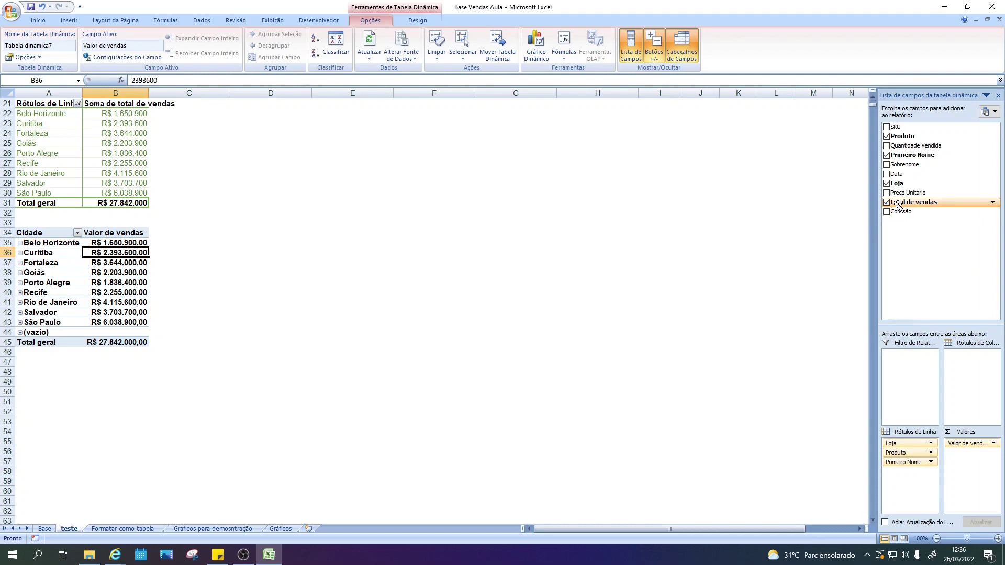
Add a count of total de vendas headed 'qnt ítem vendido' and autofit column C.
drag(899, 206, 965, 459)
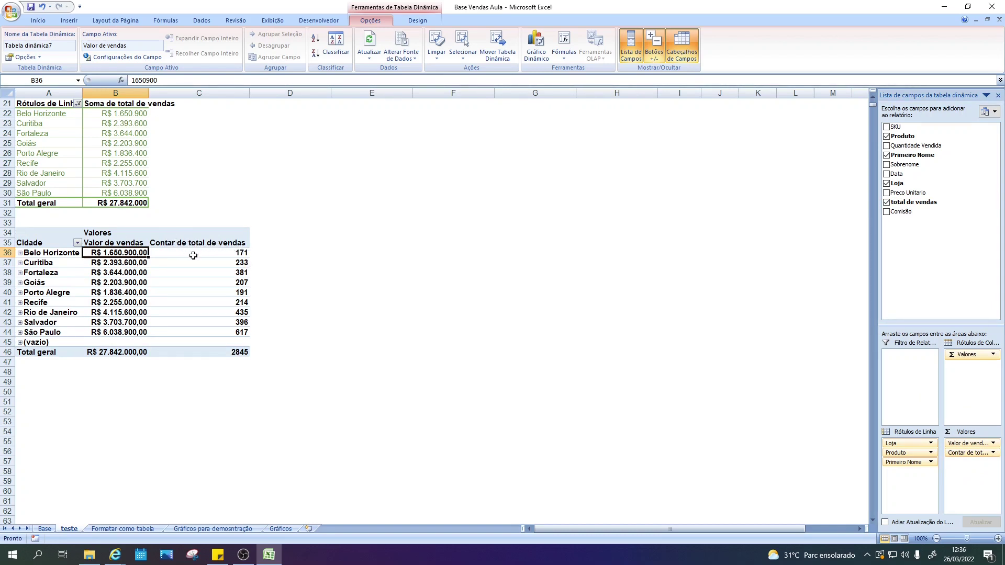
click(201, 243)
drag(232, 81, 111, 80)
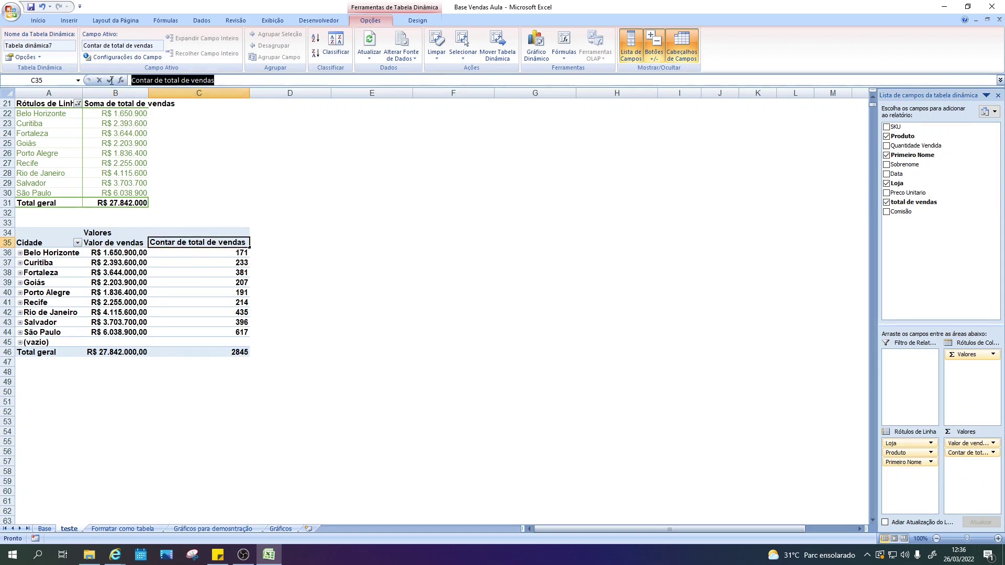
text(qnt v)
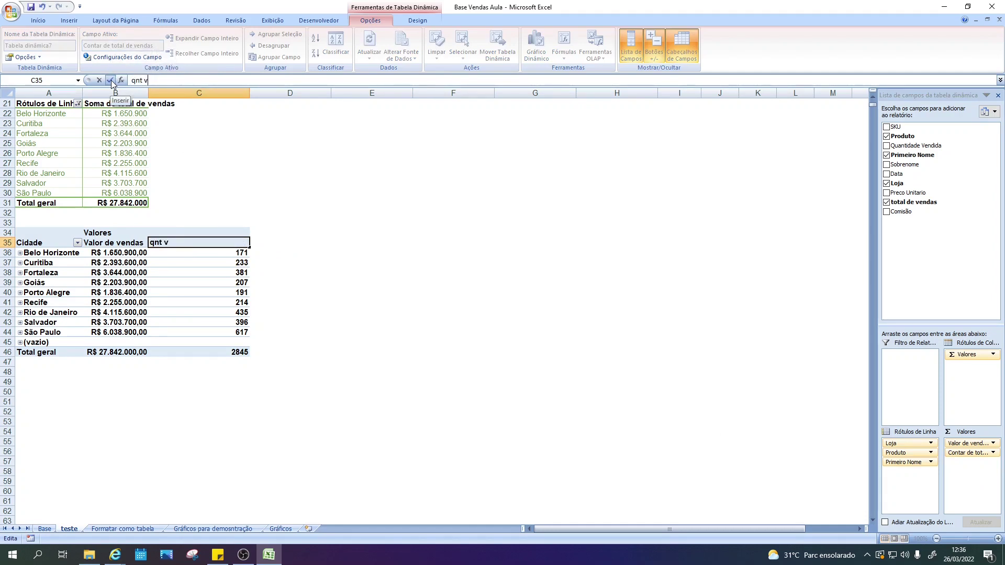
text(item vendid)
text(o)
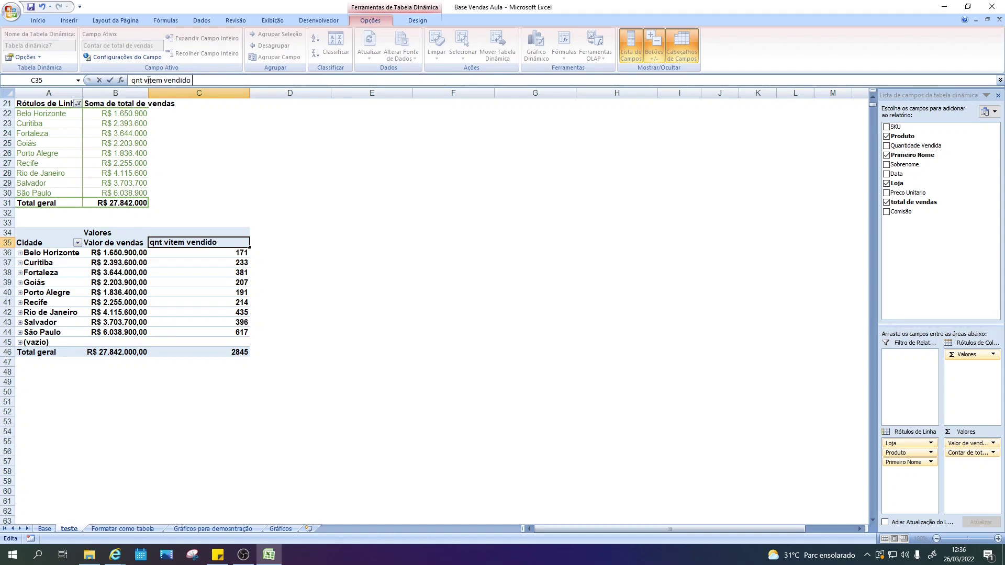
click(149, 80)
key(BackSpace)
key(Return)
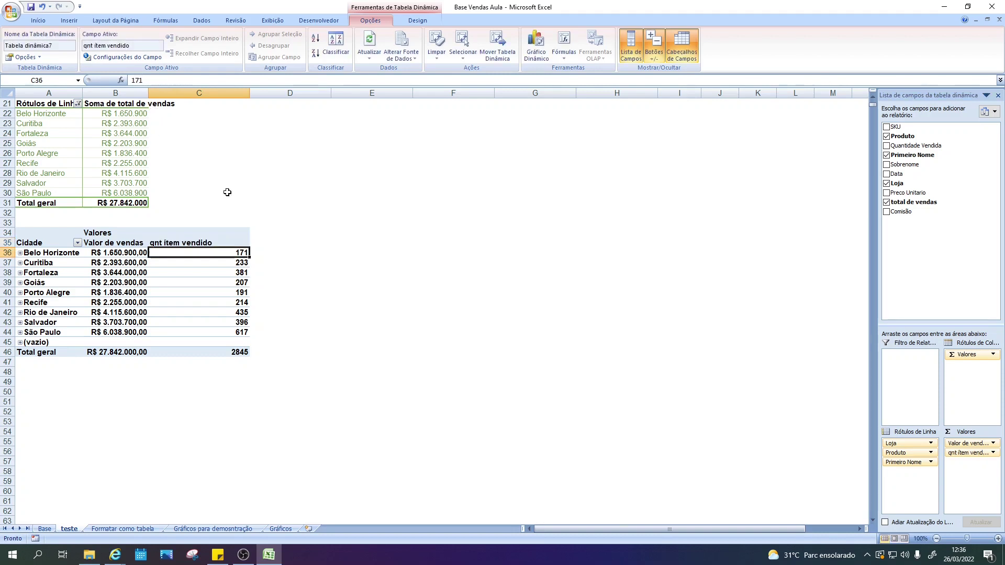
double_click(250, 93)
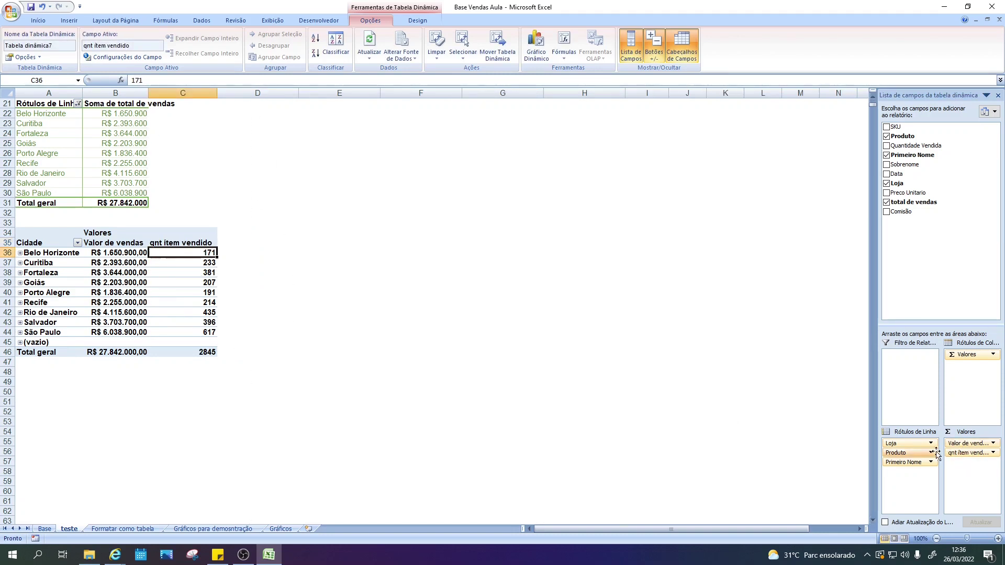
Reorder the row fields with Loja on top, and place qnt ítem vendido before Valor de vendas.
drag(936, 453, 896, 444)
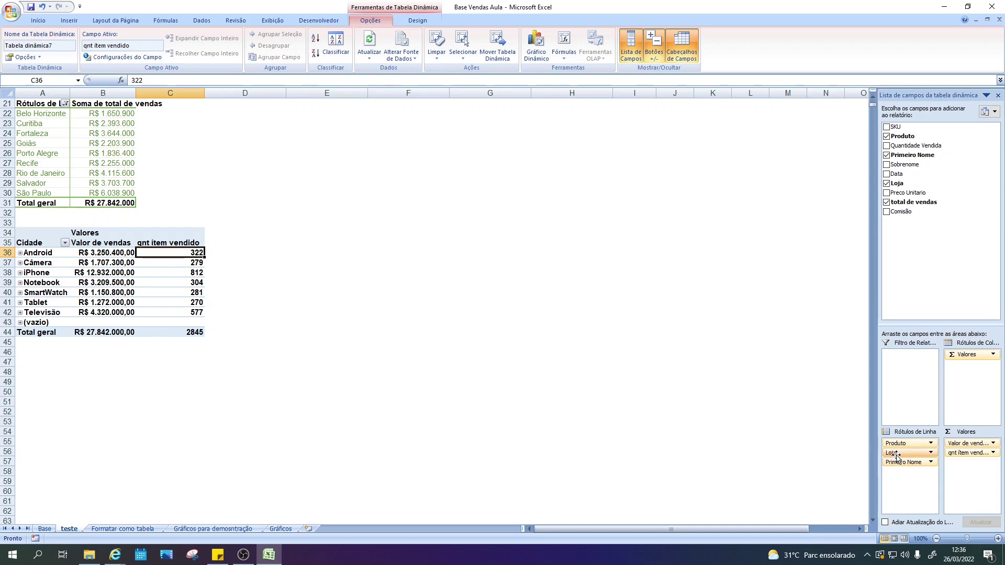
drag(897, 463, 896, 442)
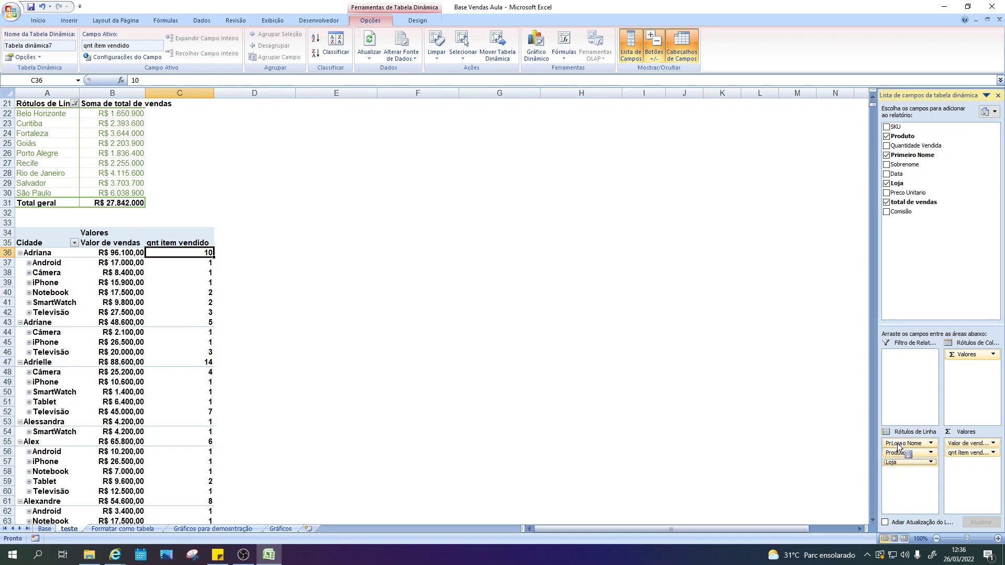
drag(896, 469, 897, 443)
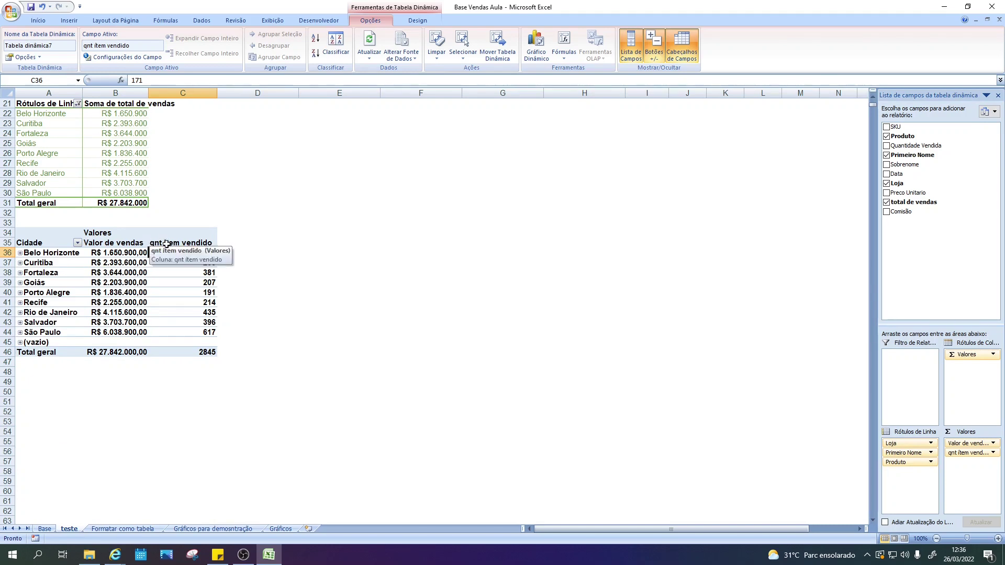
click(112, 255)
drag(967, 444, 970, 463)
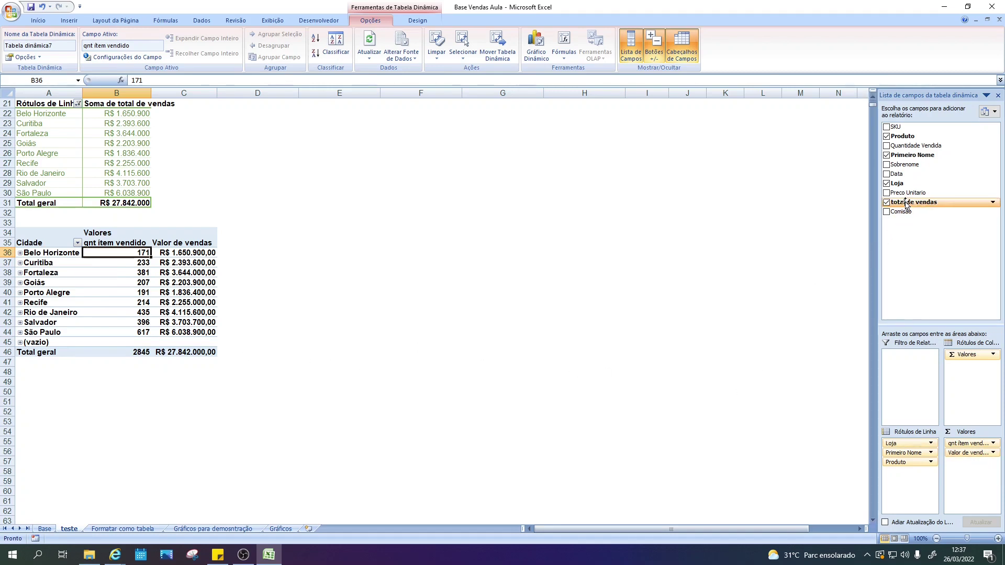
Add total de vendas again as a fourth count column and bring up its value field options.
drag(913, 202, 971, 464)
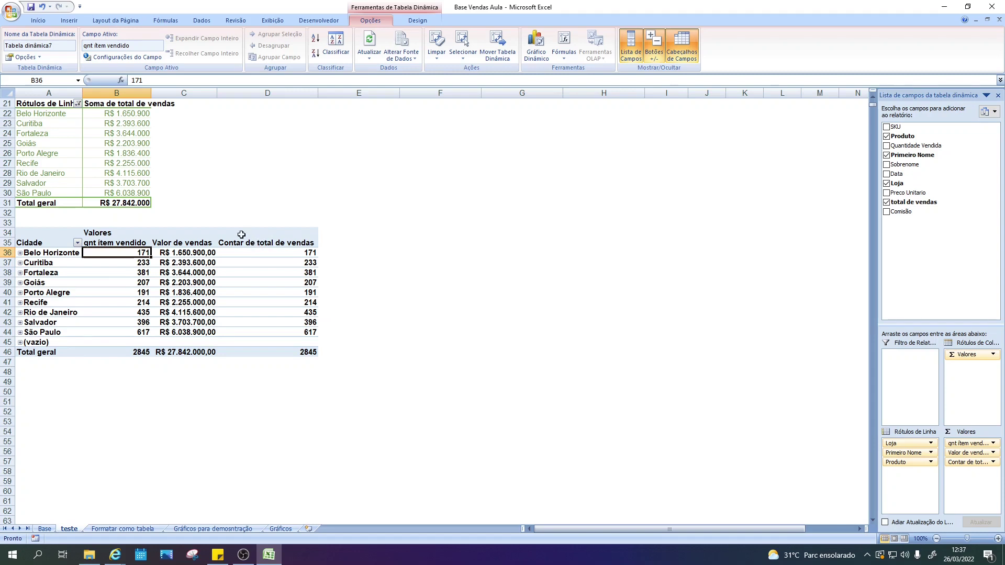
click(238, 243)
drag(283, 252, 305, 342)
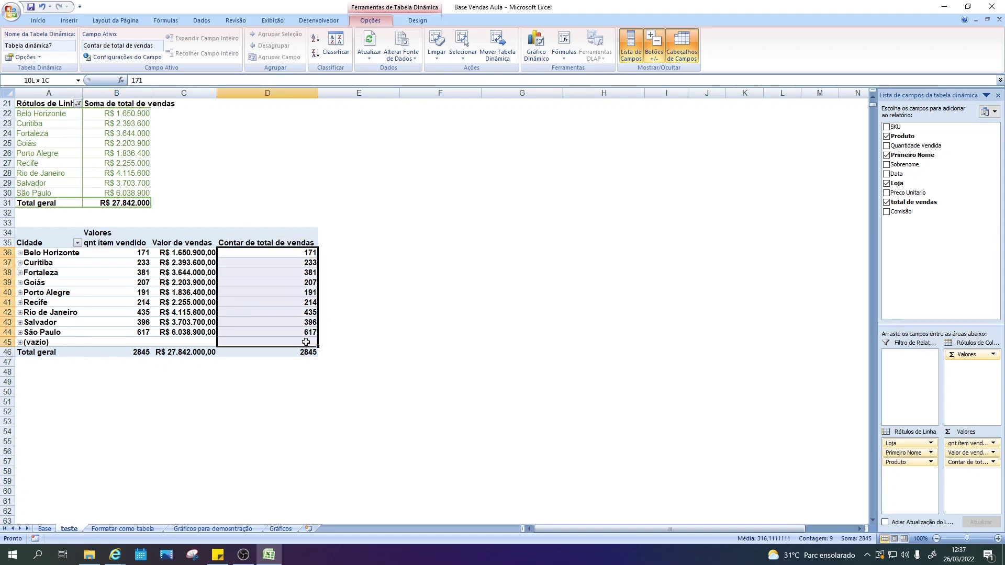
click(461, 342)
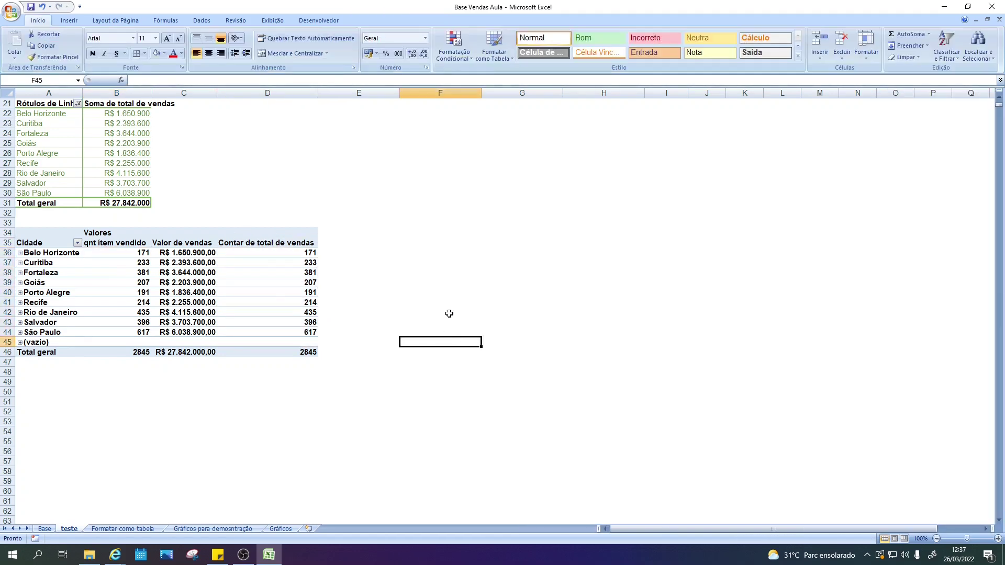
click(250, 276)
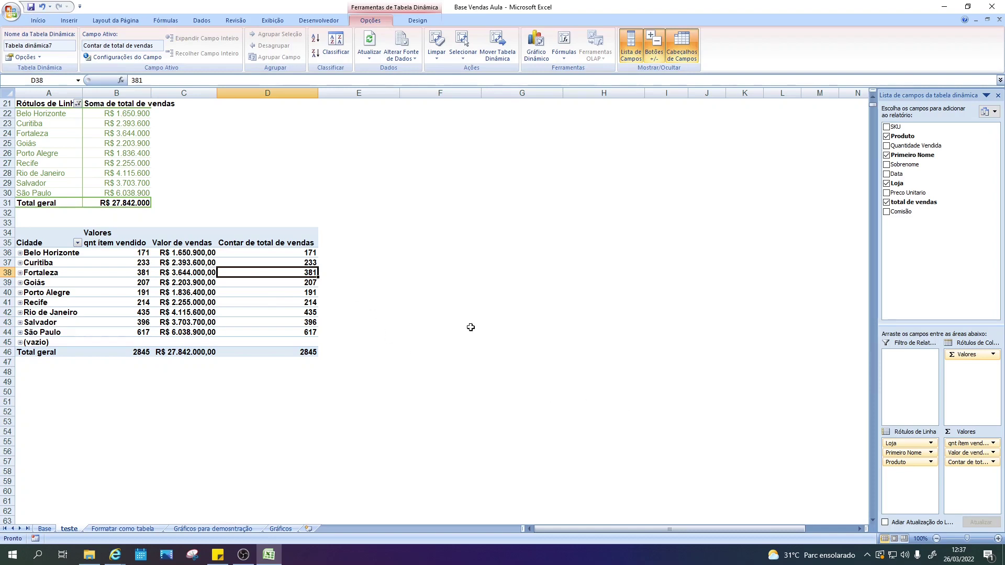
click(994, 462)
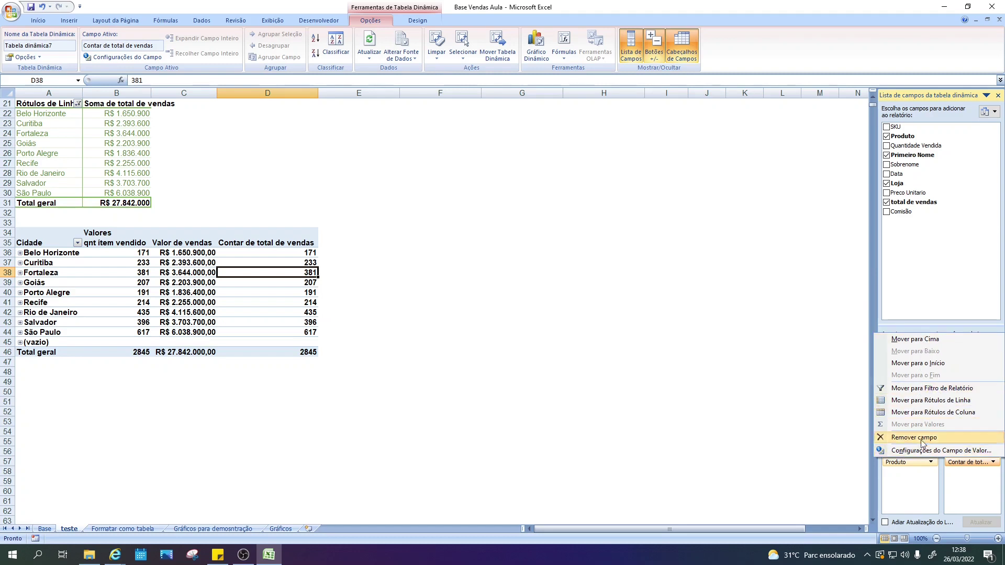
Open Contar de total de vendas field settings and browse Número, Data, Geral formats without changing anything.
click(960, 451)
mouse_move(125, 9)
mouse_down()
mouse_move(184, 109)
mouse_move(462, 178)
mouse_up()
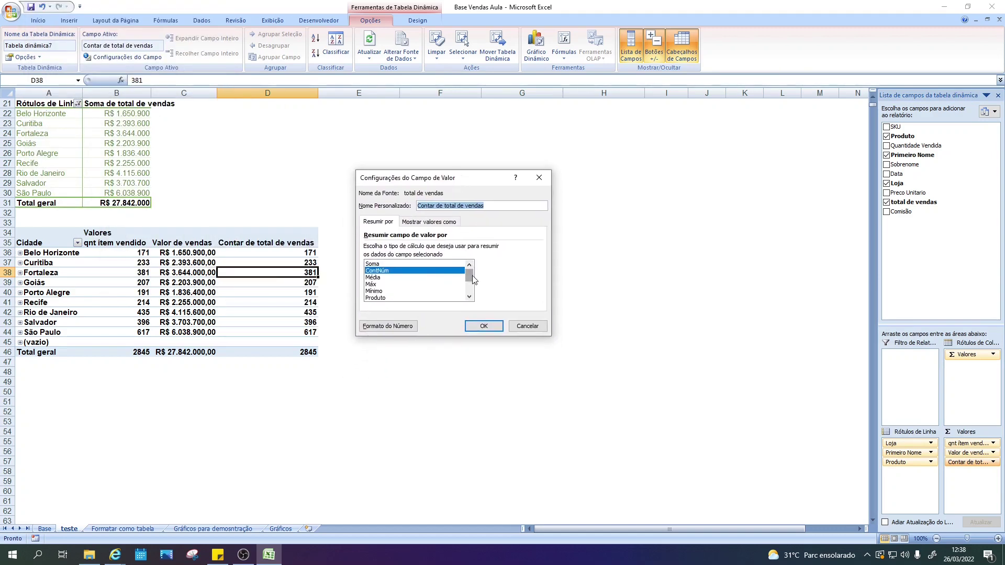
drag(470, 280, 470, 292)
scroll(418, 283, up, 2)
click(387, 326)
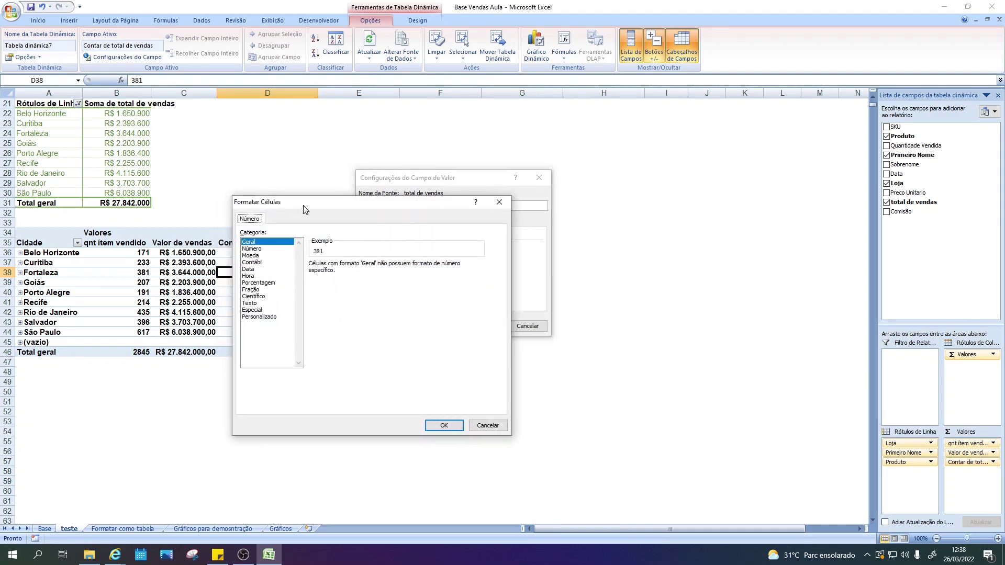
drag(303, 204, 480, 188)
click(432, 227)
click(431, 247)
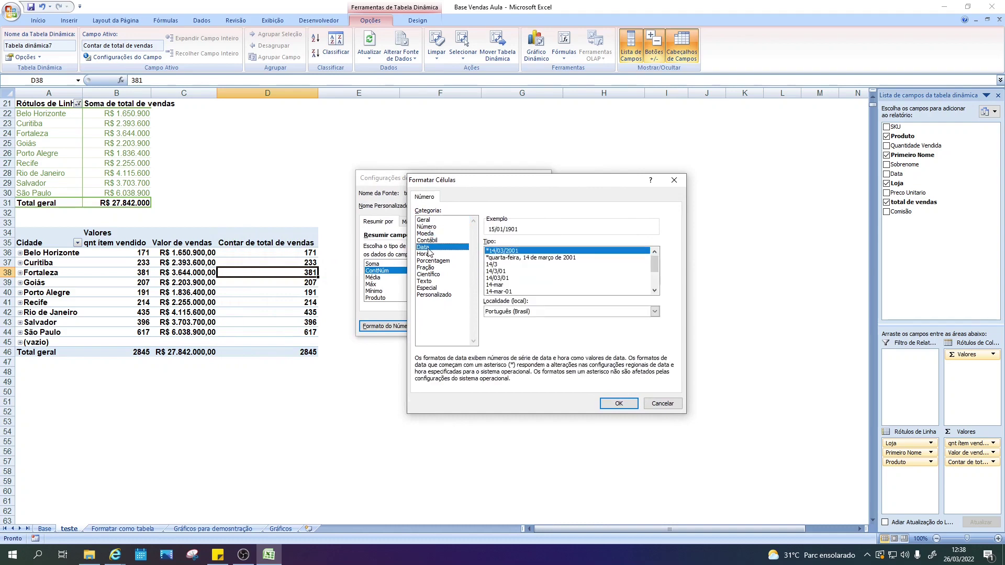
click(432, 220)
click(674, 180)
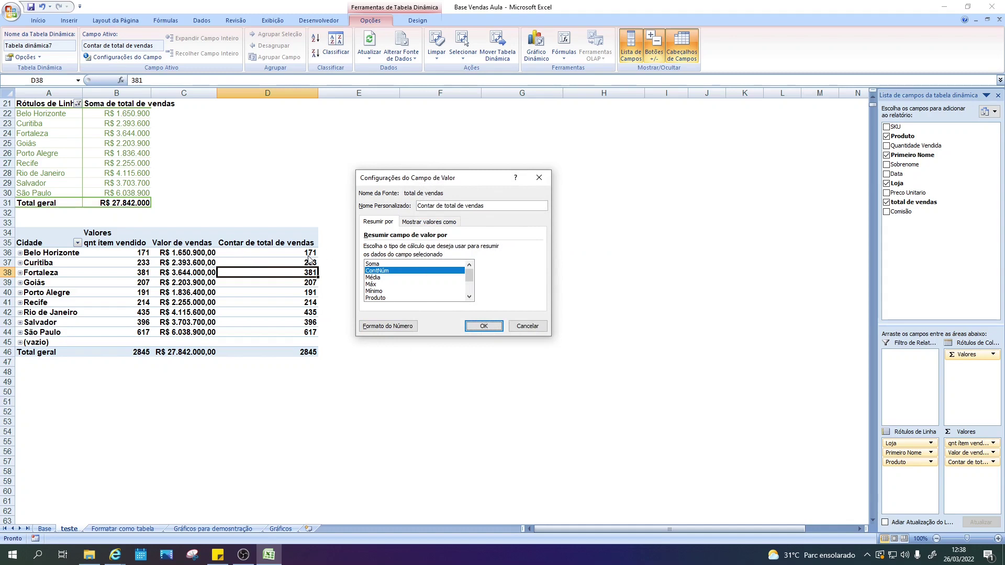
Show the Contar de total de vendas values as % do total.
click(420, 225)
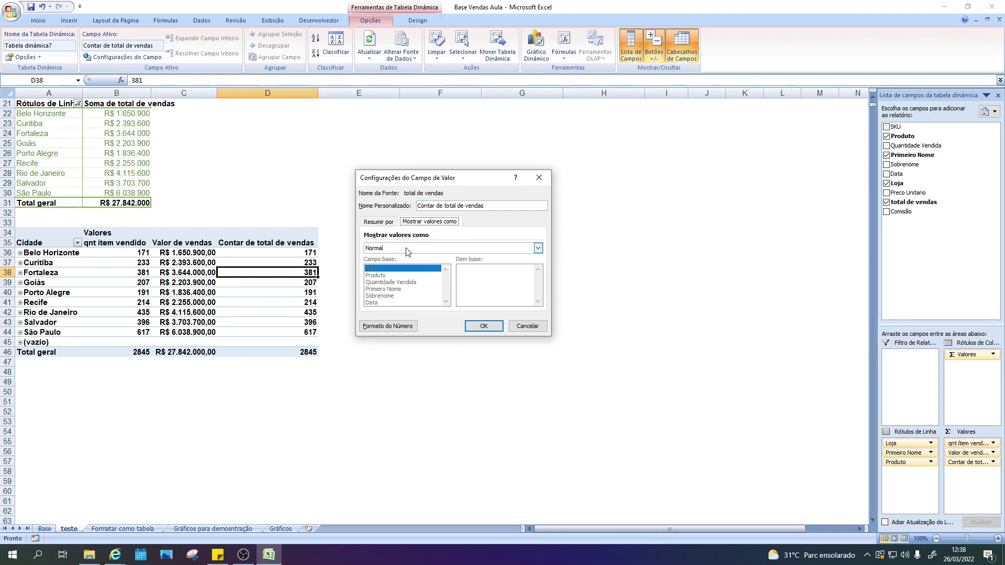
click(406, 252)
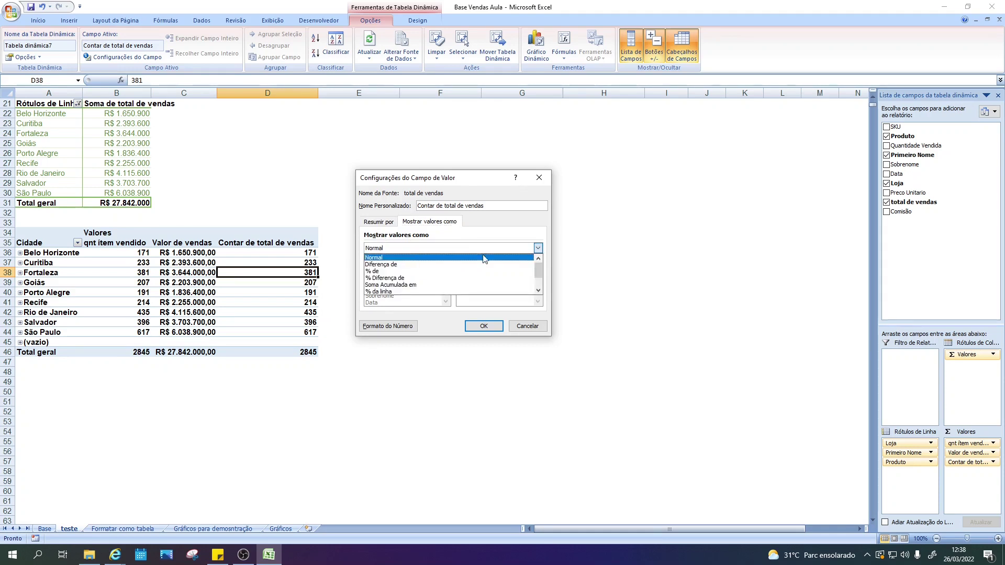
drag(540, 275, 536, 272)
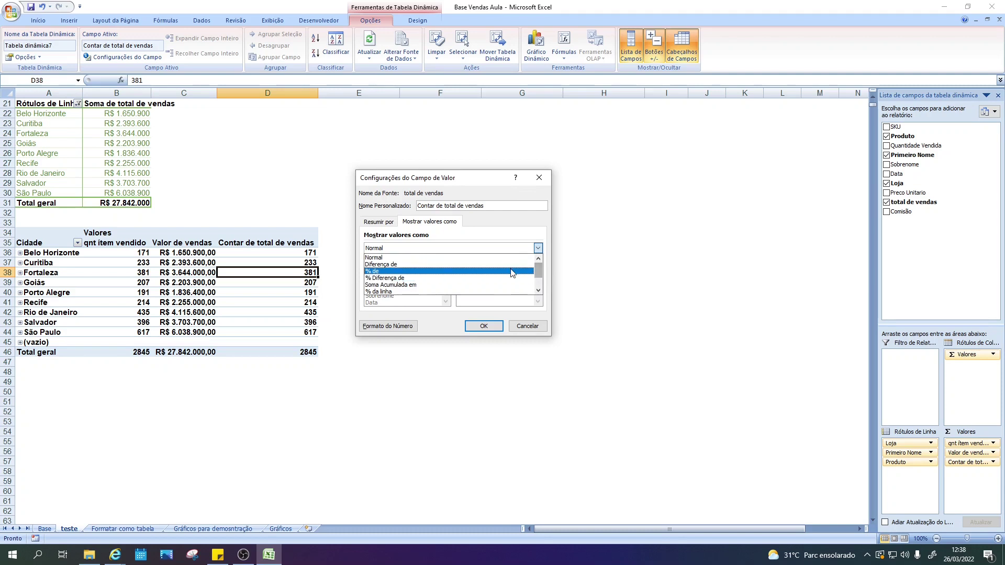
drag(536, 273, 386, 269)
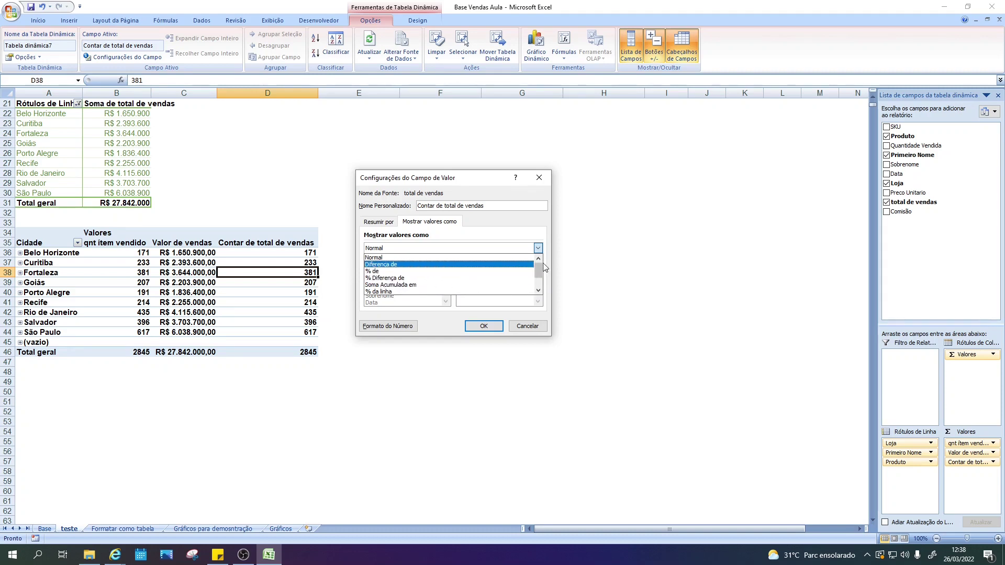
drag(539, 271, 541, 281)
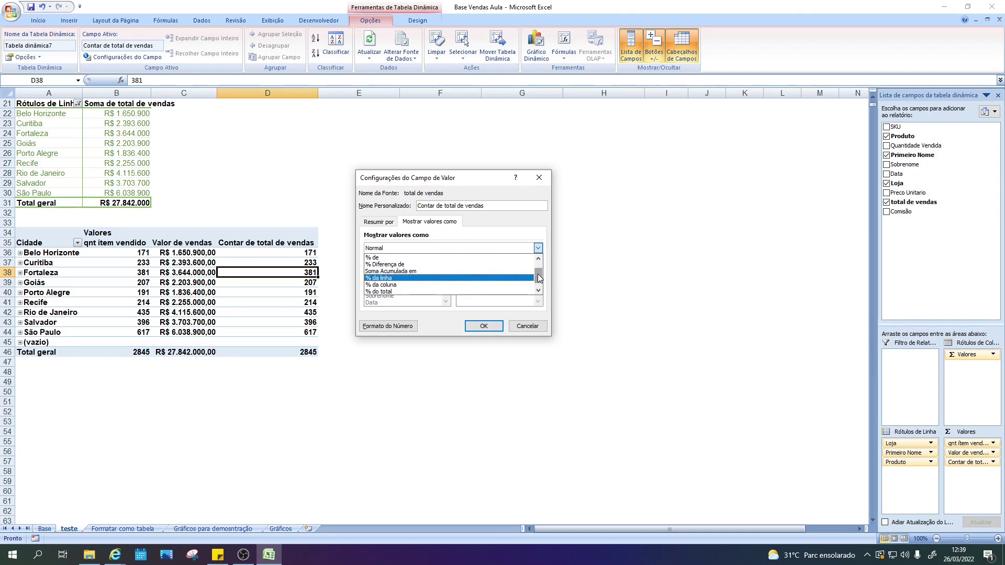
drag(539, 278, 540, 281)
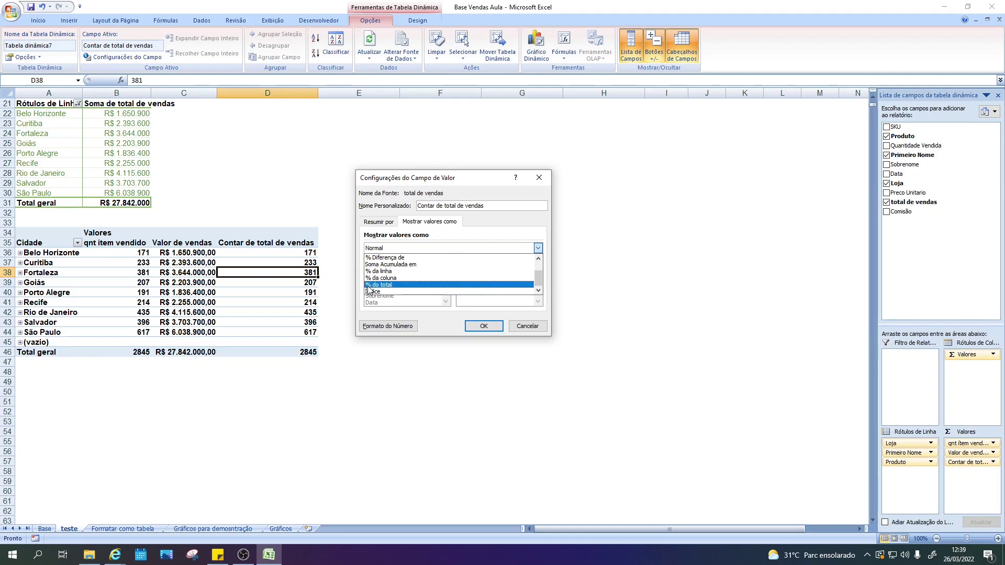
click(386, 286)
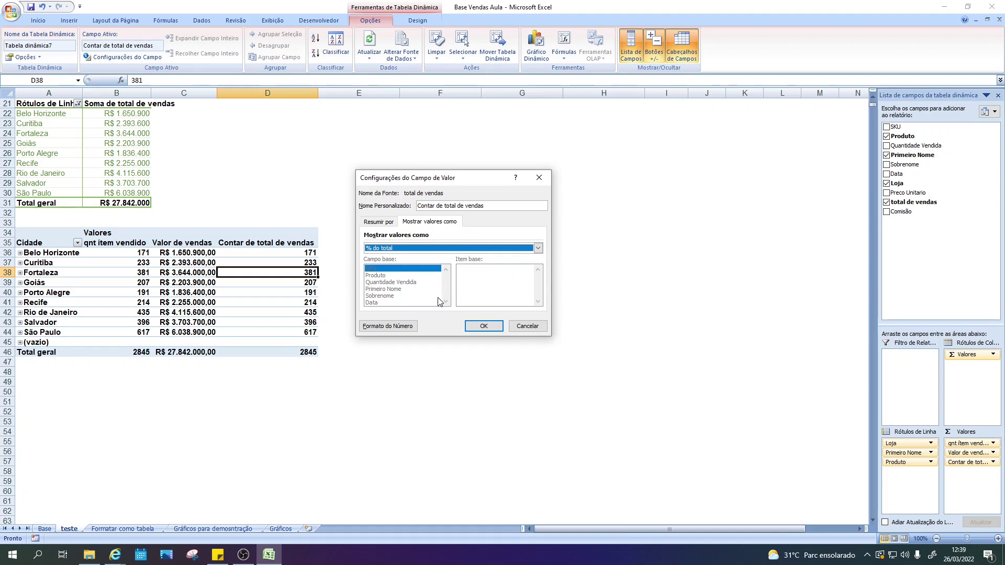
click(483, 326)
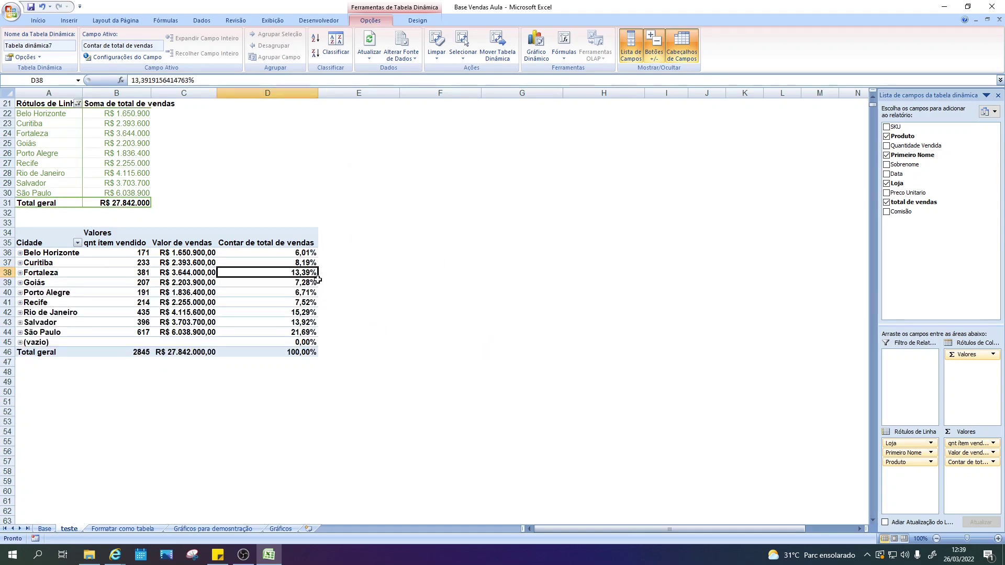
Check the grand totals and the Belo Horizonte and São Paulo percentages, with 100% overall.
click(308, 352)
click(184, 355)
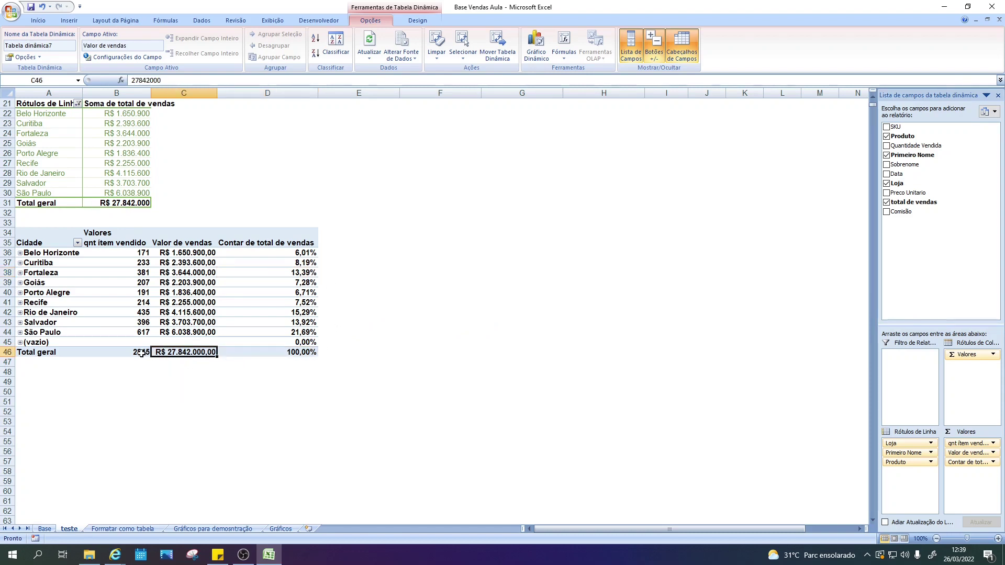
click(143, 354)
click(177, 353)
click(316, 354)
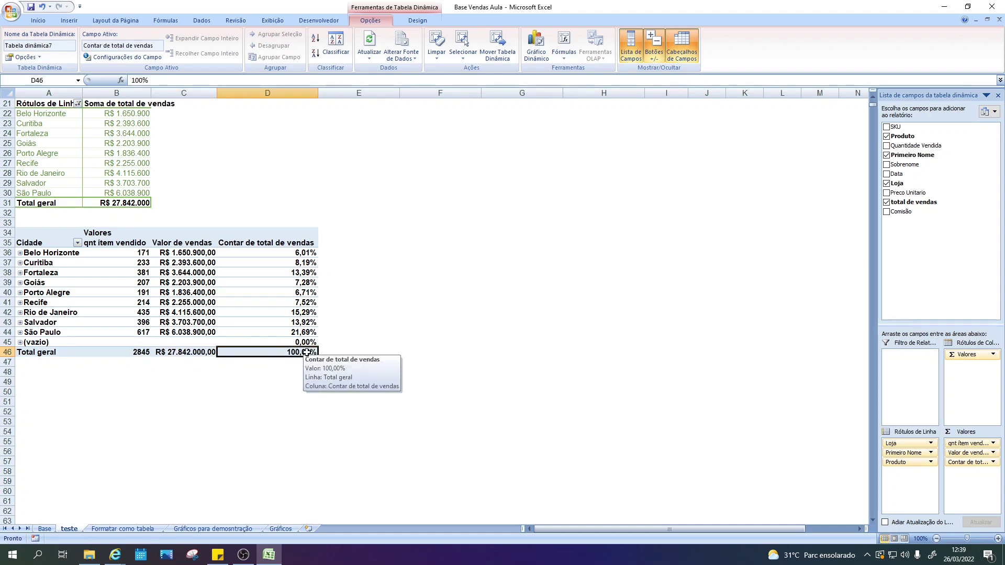
click(296, 254)
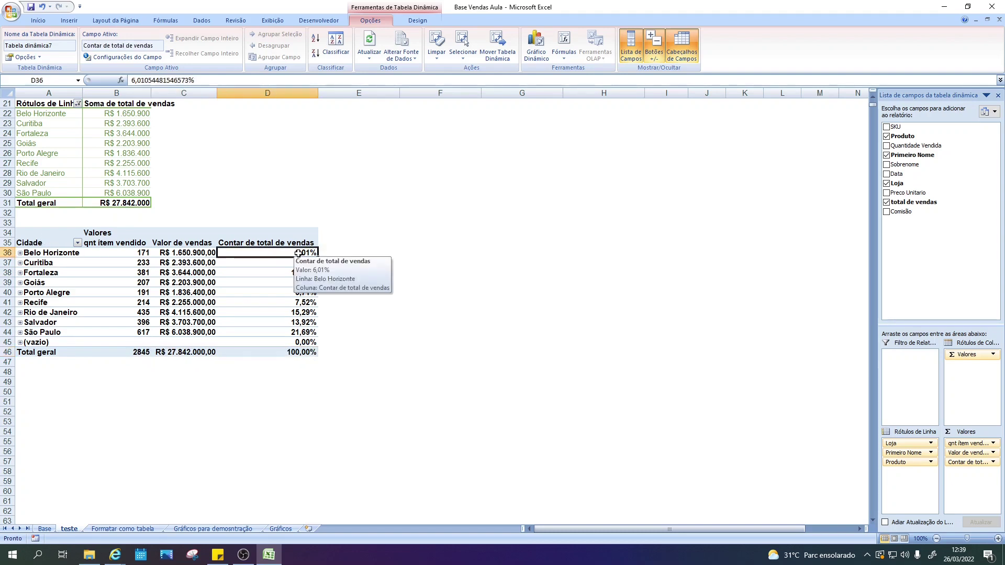
click(301, 333)
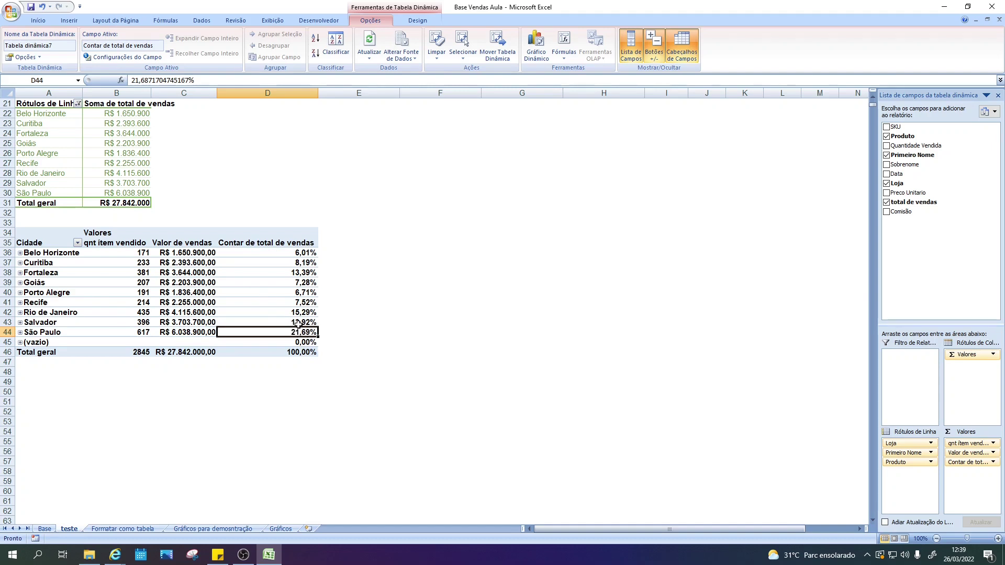
Add a Cidade label filter 'does not equal (vazio)' to drop the blank row.
click(77, 243)
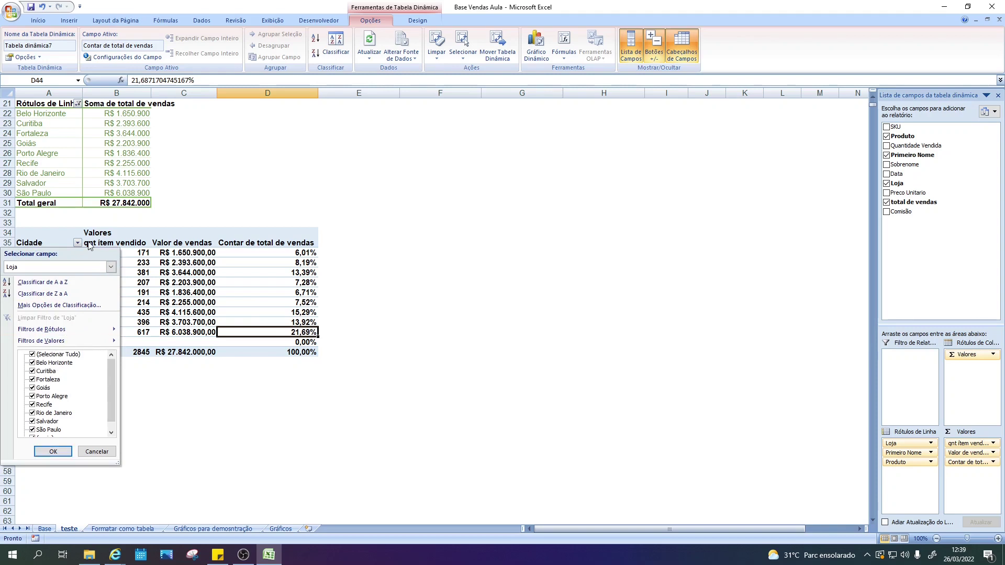
mouse_move(43, 329)
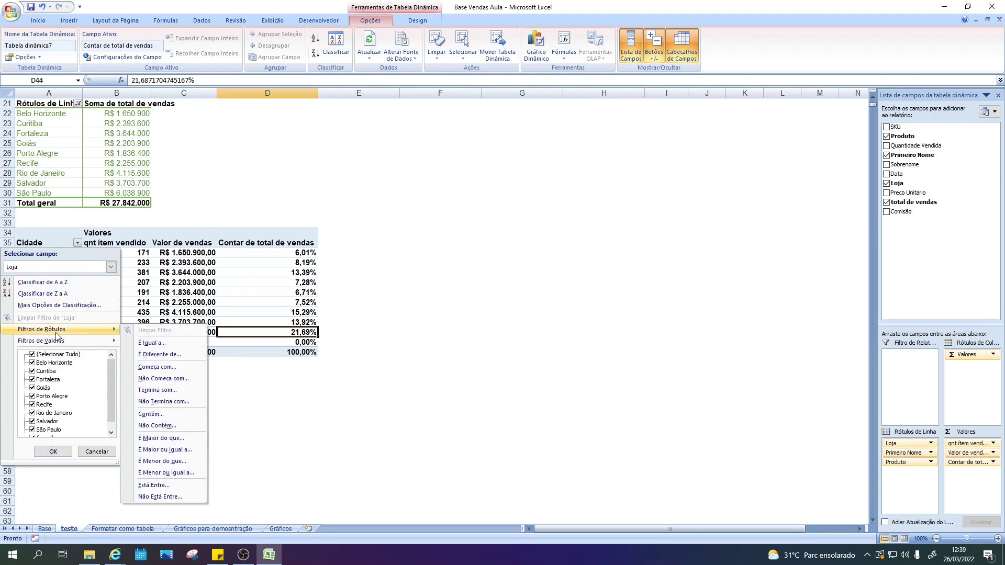
click(160, 355)
text((vazio))
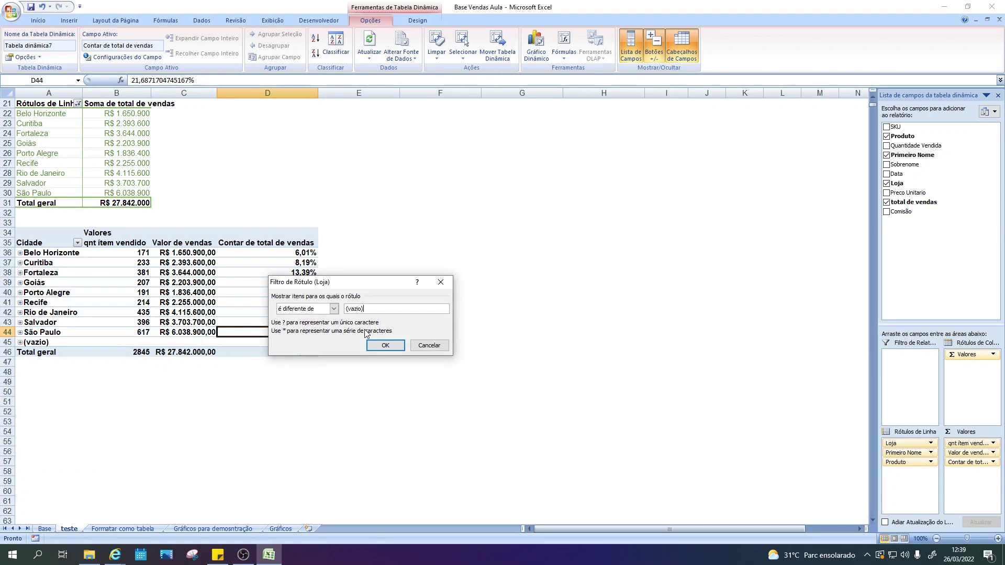
click(372, 345)
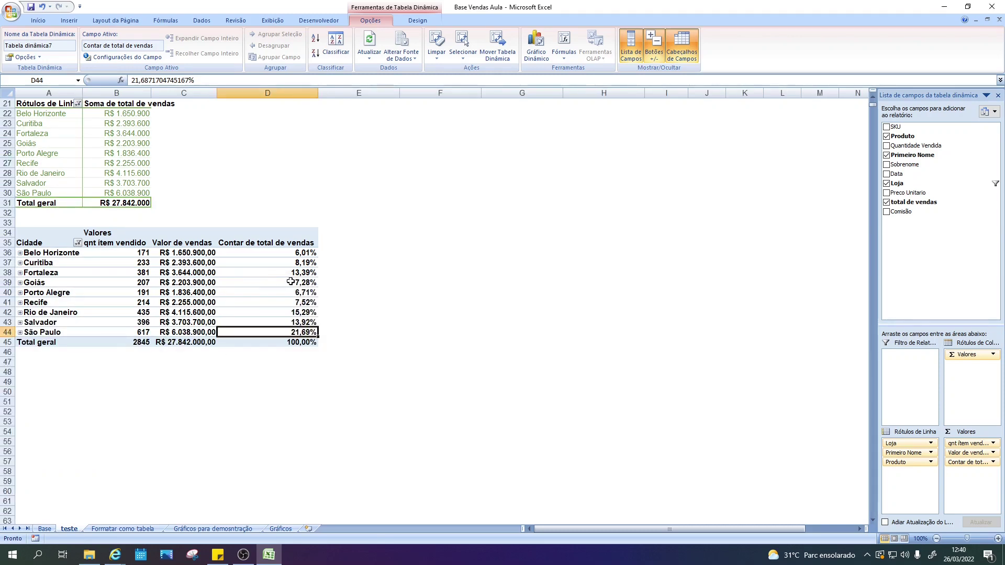
scroll(289, 277, up, 7)
scroll(289, 277, down, 7)
scroll(362, 259, up, 6)
scroll(362, 259, down, 6)
Retitle the percentage column '%', narrow column D to fit, and display the PivotTable styles.
click(246, 243)
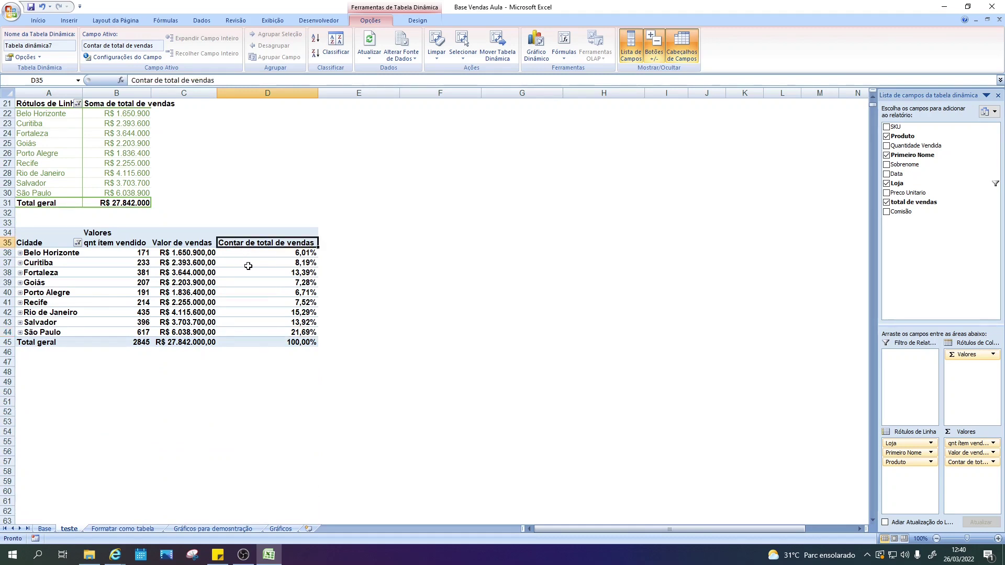
drag(215, 81, 72, 75)
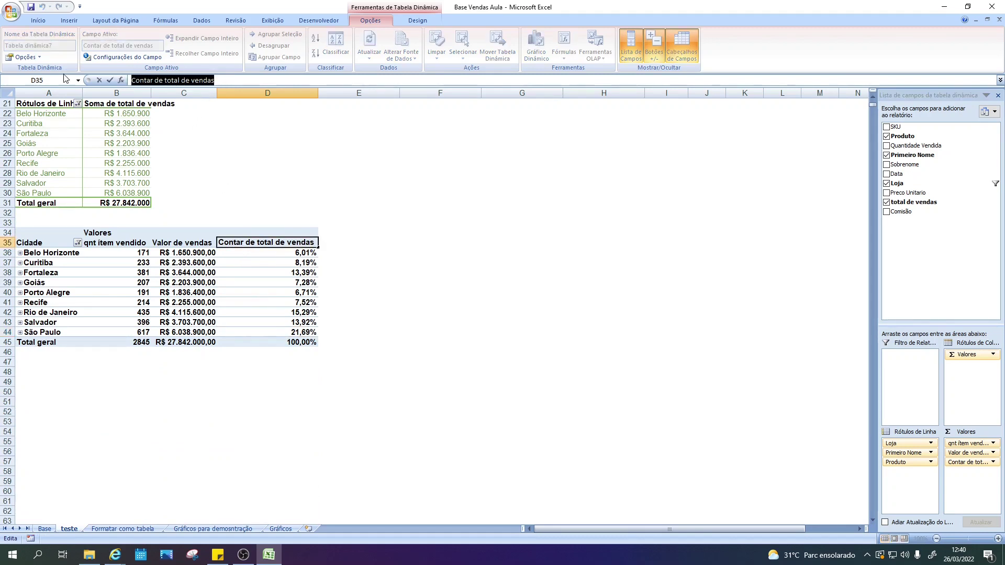
text(%)
key(Return)
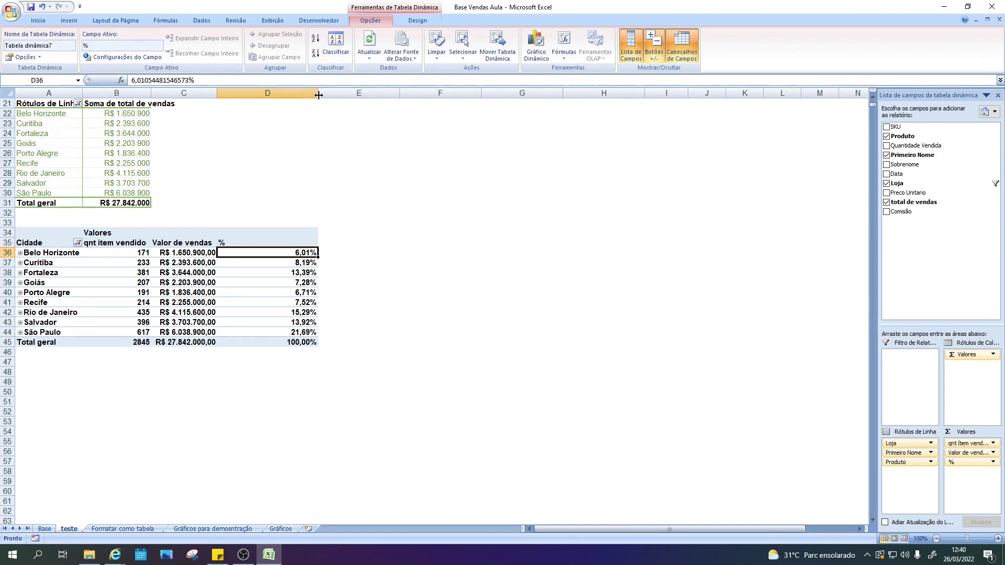
double_click(318, 94)
click(321, 251)
click(214, 292)
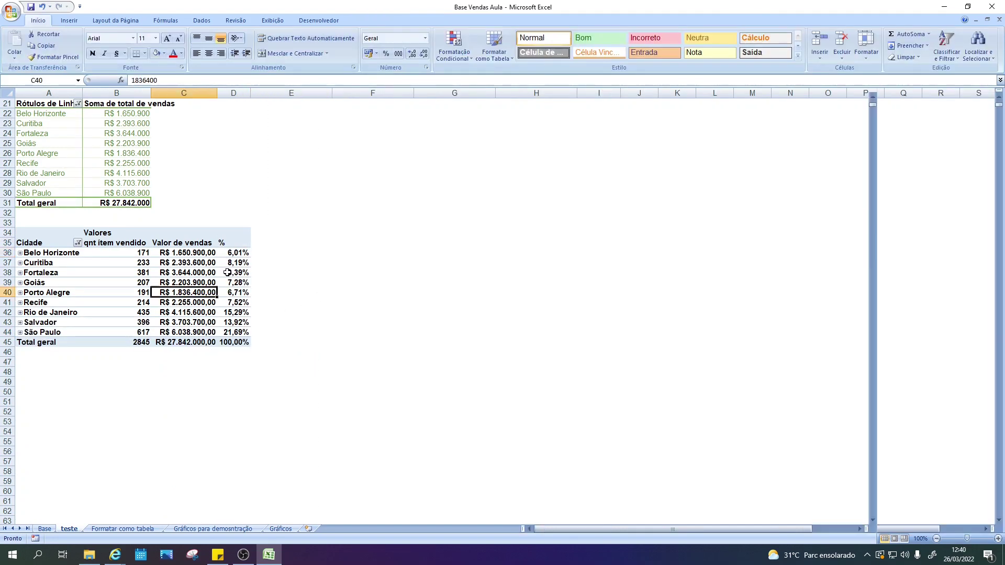
click(426, 21)
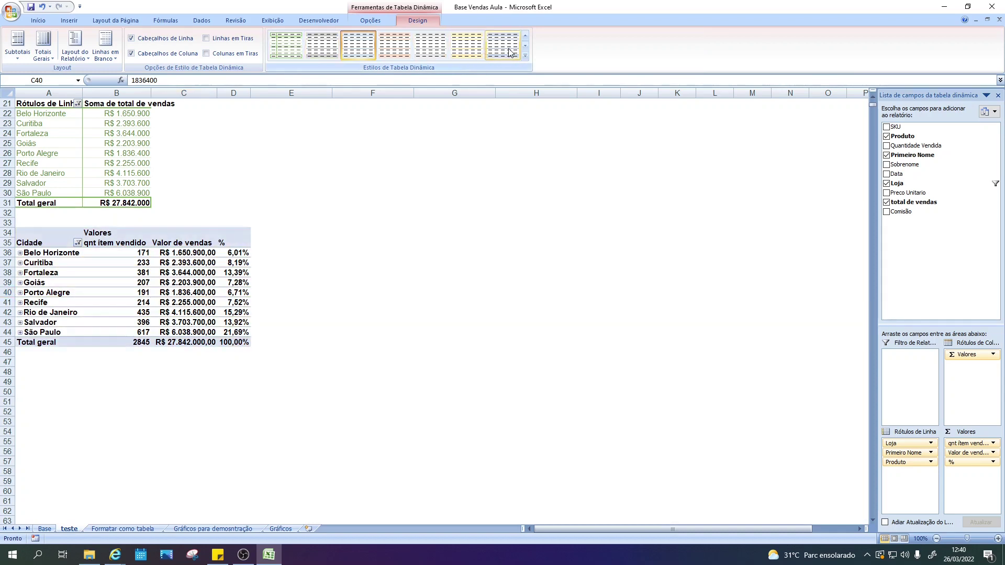
Apply a grey light PivotTable style shading the header and Total geral rows.
click(525, 56)
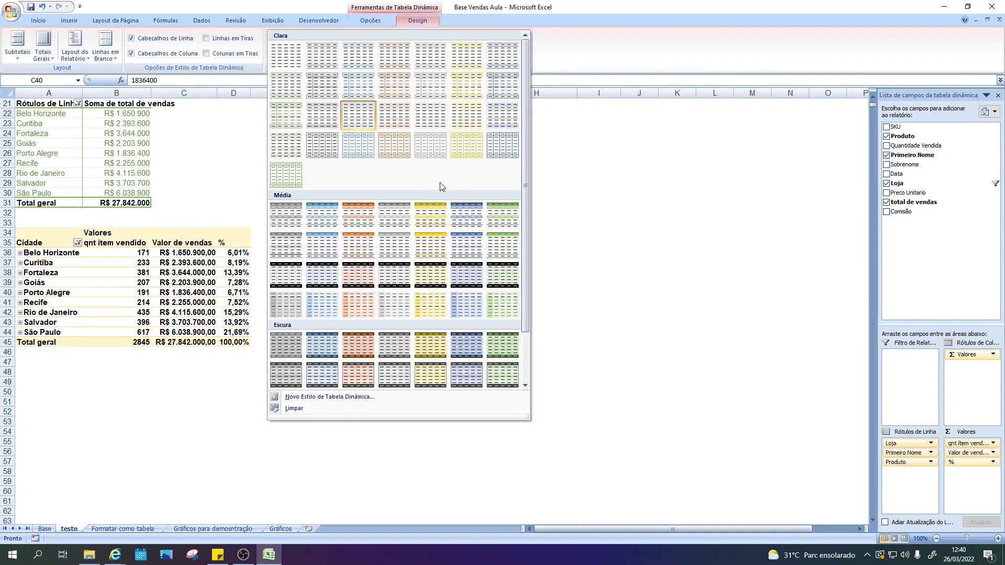
click(321, 116)
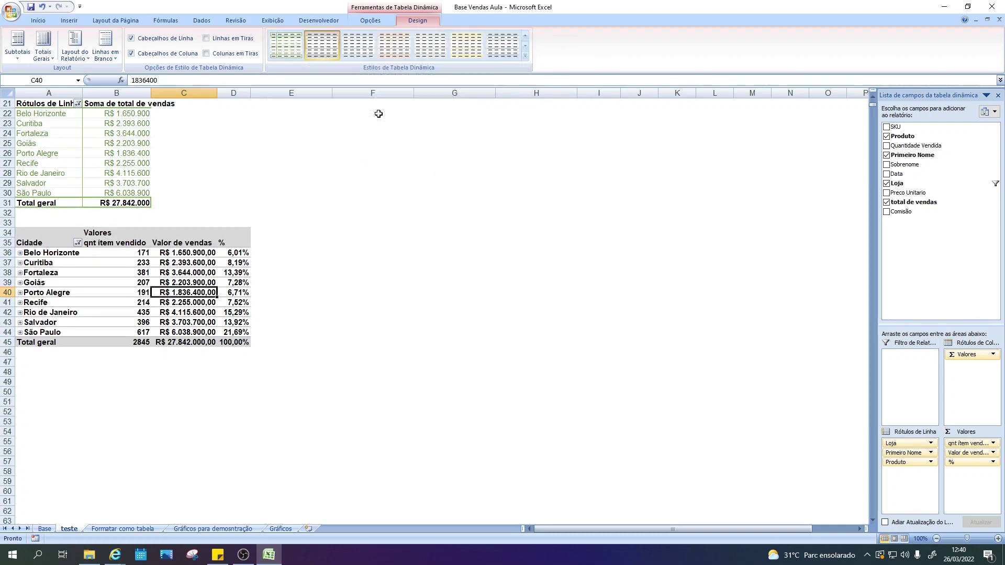
click(283, 242)
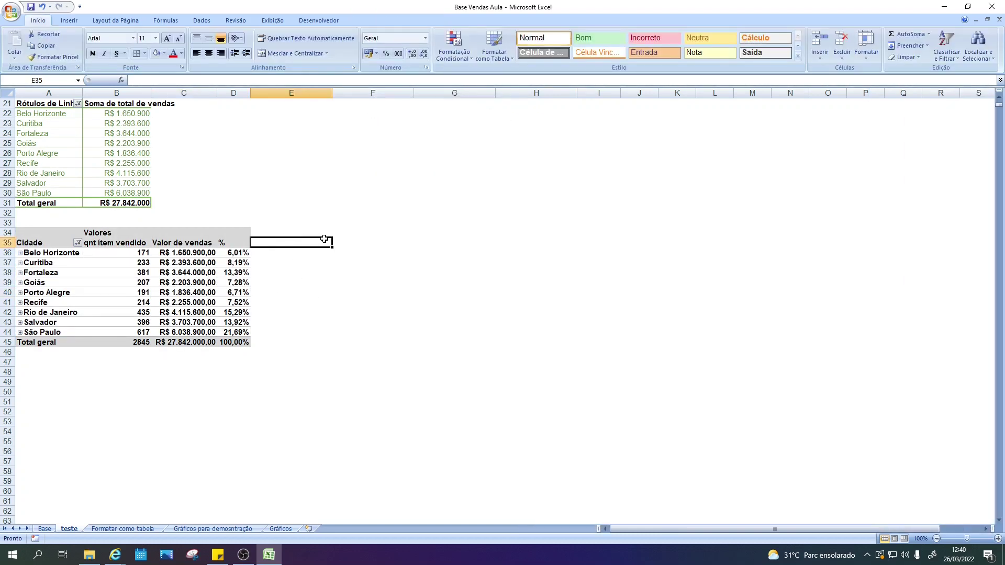
click(190, 272)
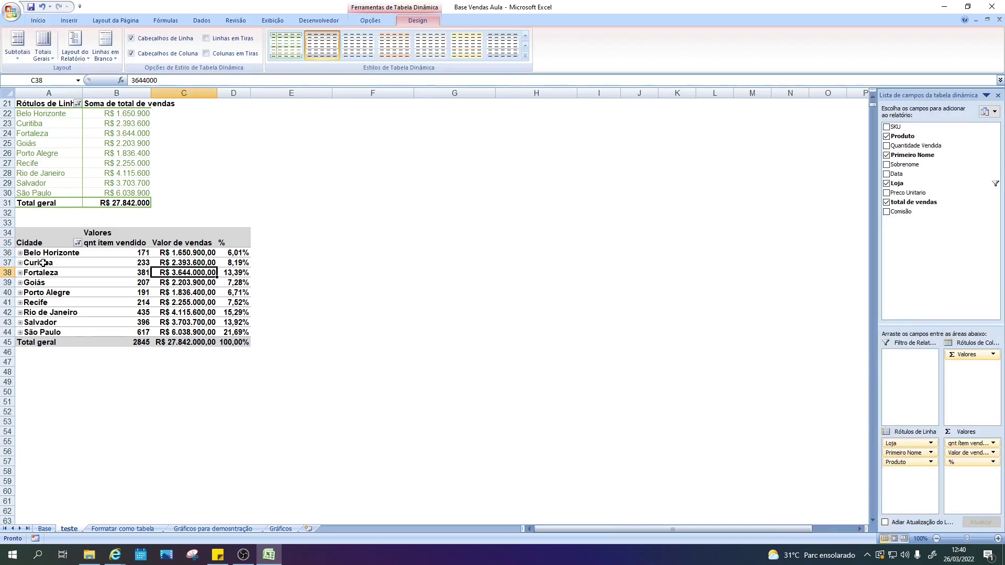
scroll(215, 255, up, 7)
scroll(247, 242, down, 3)
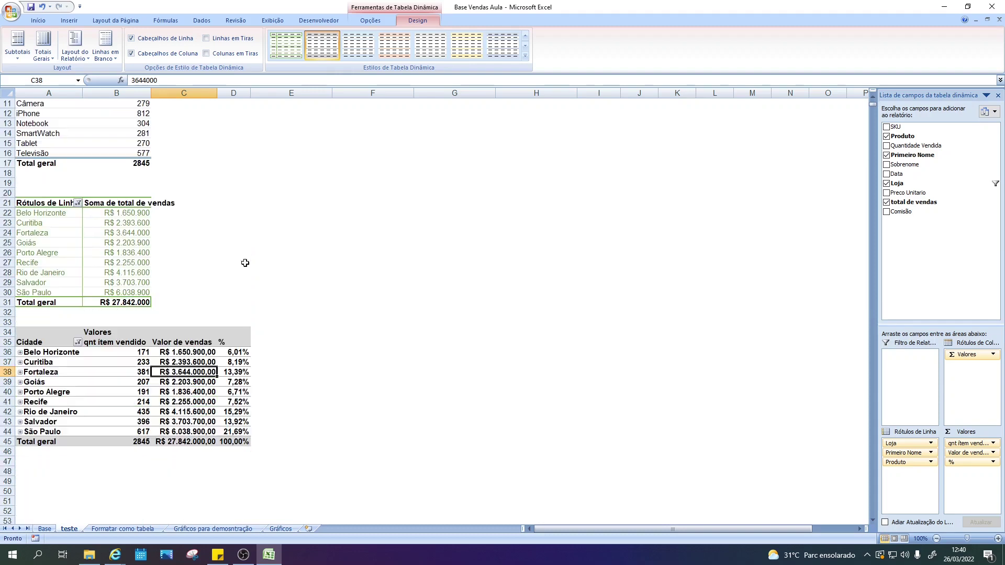
click(45, 529)
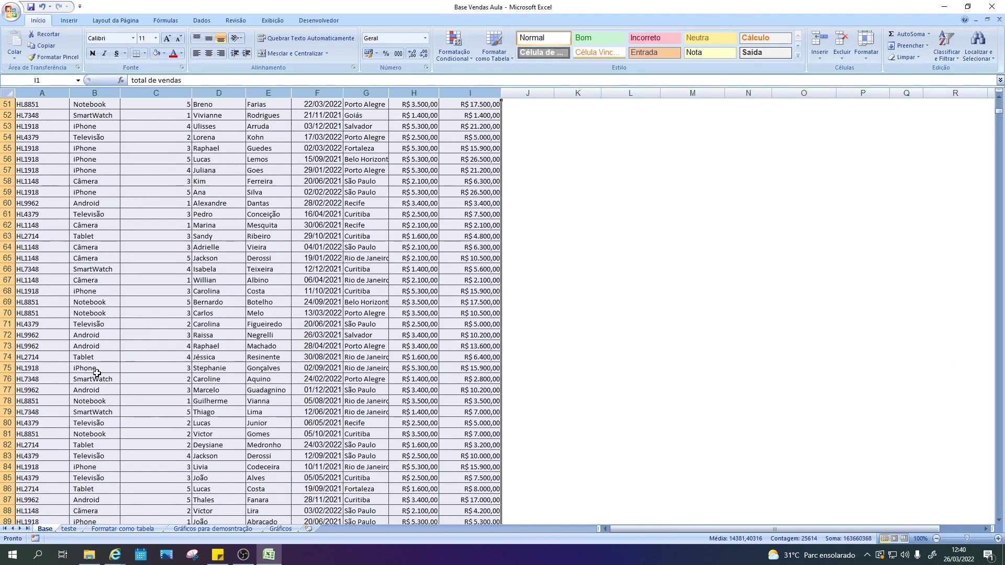
click(57, 376)
key(ctrl+Down)
scroll(52, 372, down, 6)
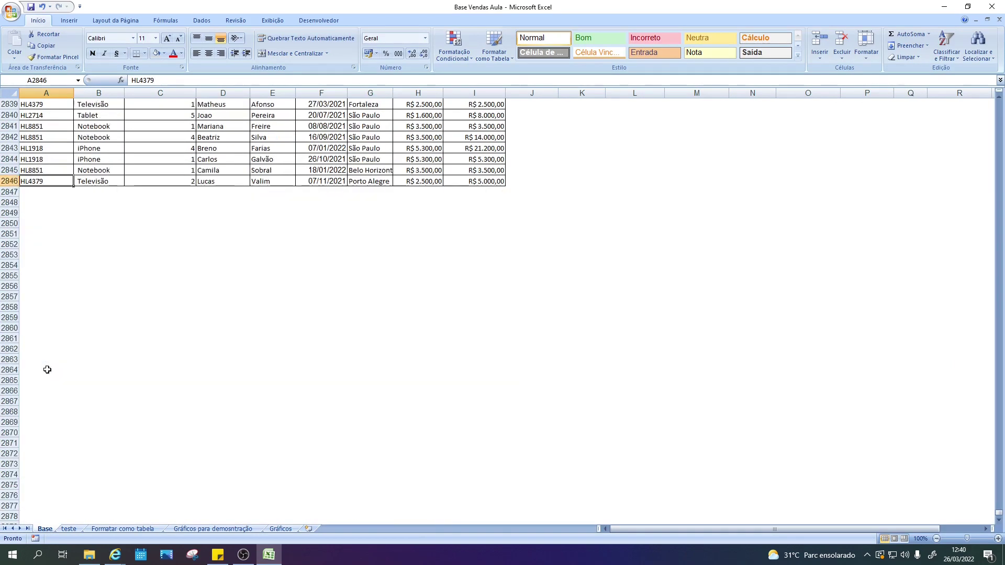
scroll(45, 370, down, 5)
scroll(95, 166, up, 8)
drag(49, 301, 539, 397)
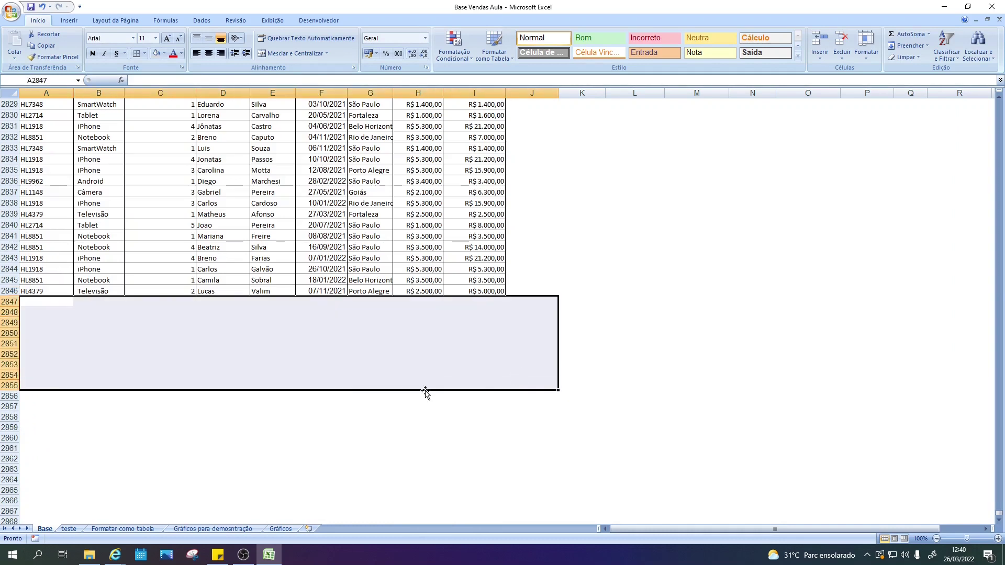
click(679, 211)
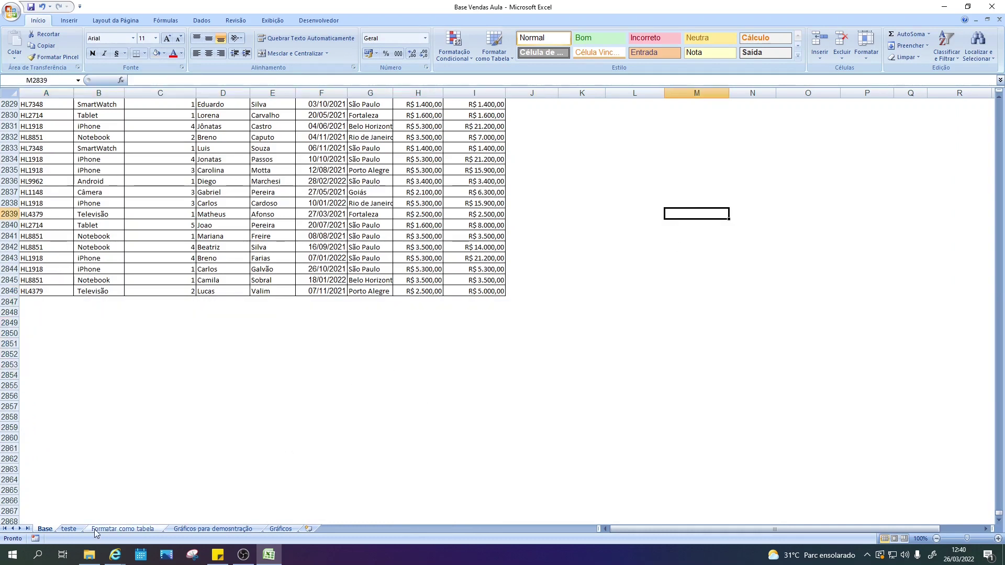
click(69, 529)
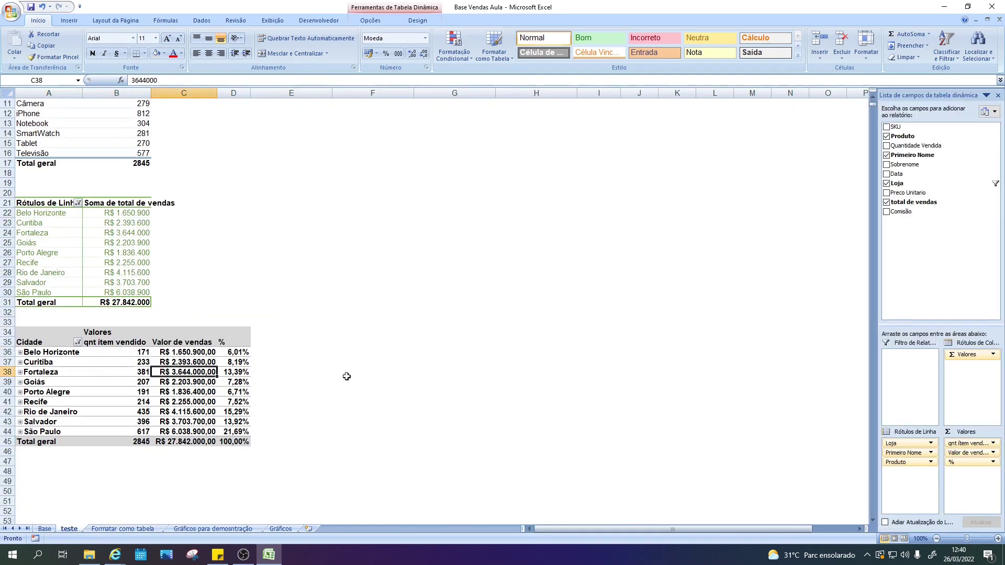
click(360, 313)
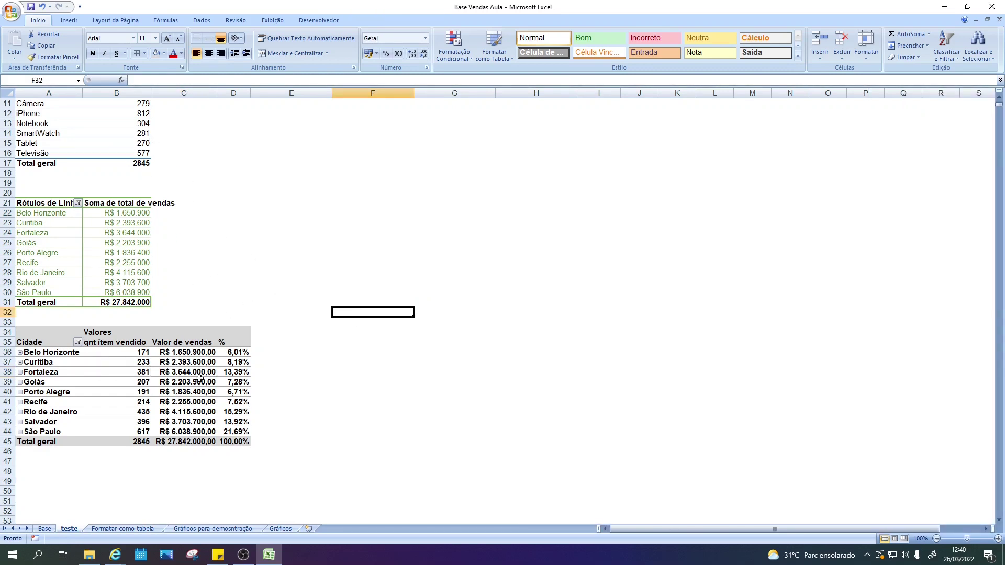
scroll(200, 351, up, 3)
scroll(157, 335, down, 7)
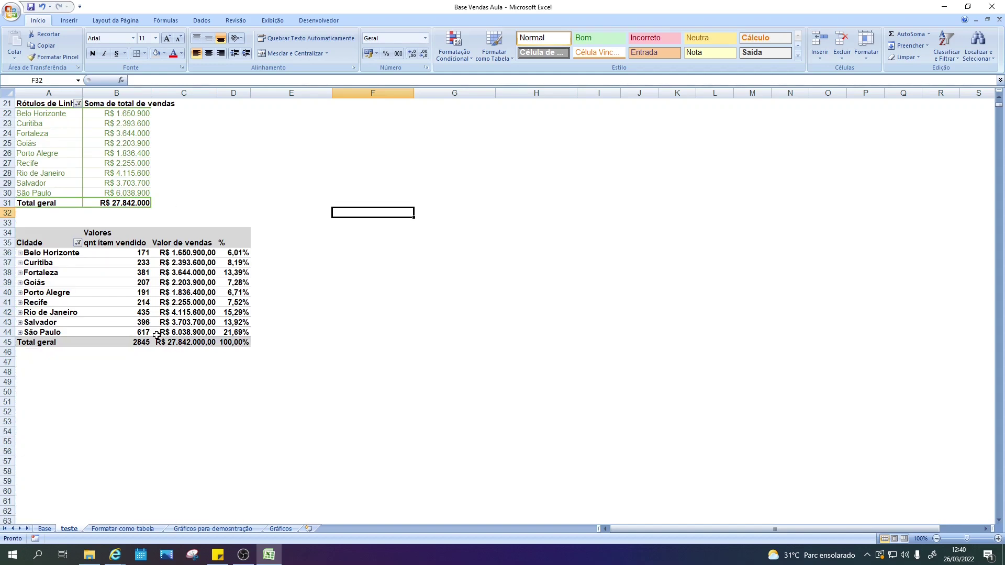
scroll(165, 341, up, 7)
scroll(165, 340, down, 7)
Refresh the pivot table data with Atualizar and view its refresh choices.
click(52, 273)
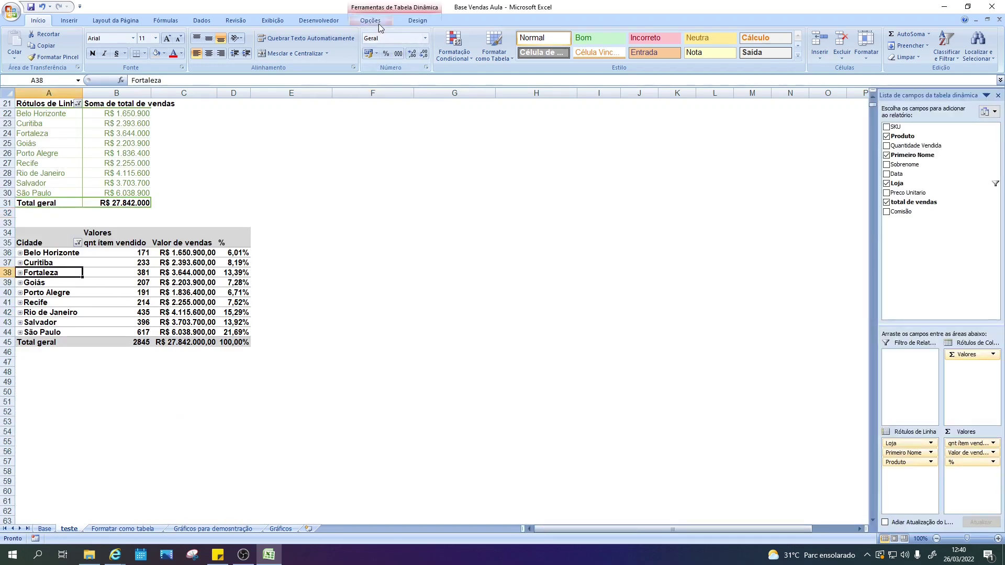
click(379, 23)
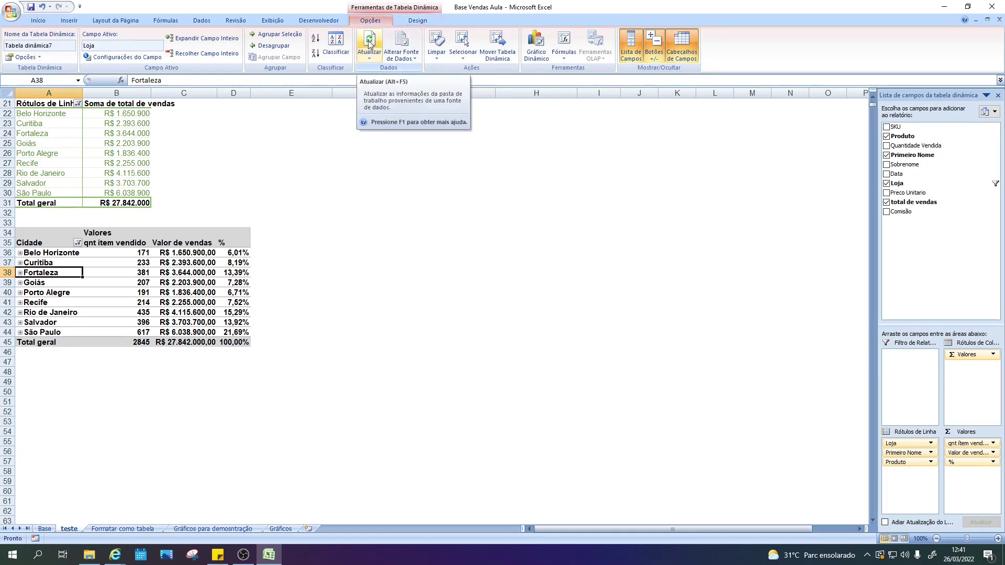
click(370, 46)
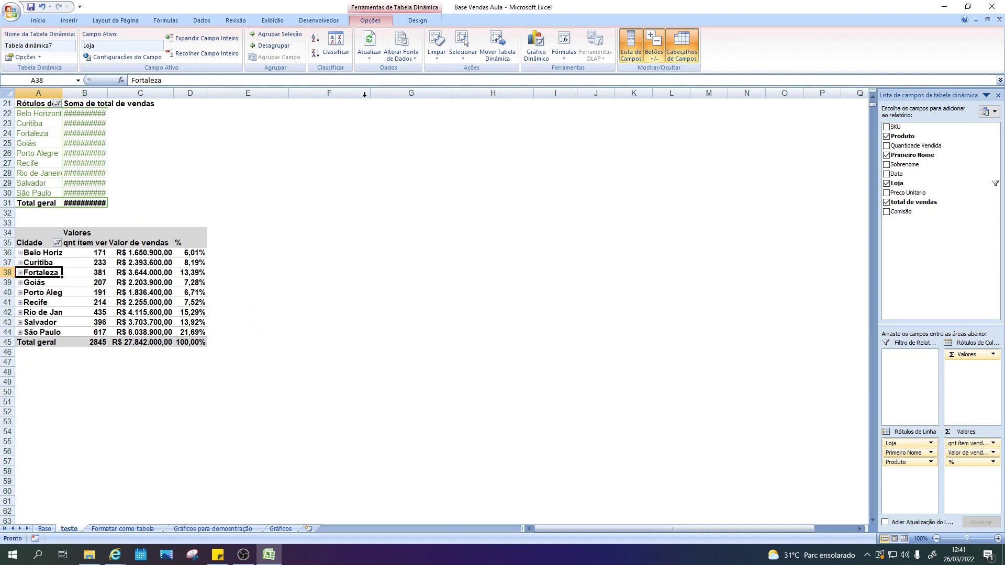
click(369, 59)
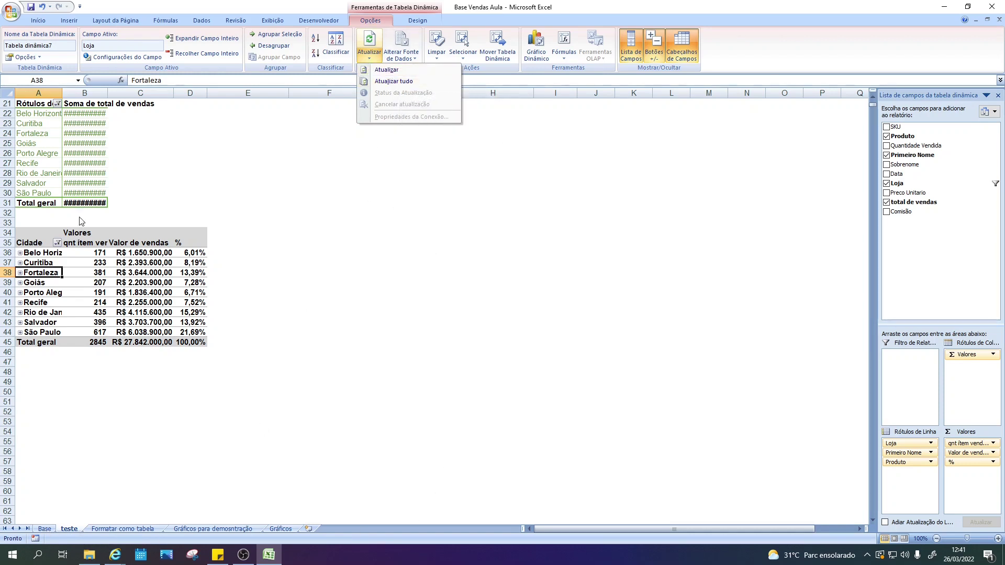
scroll(152, 414, up, 7)
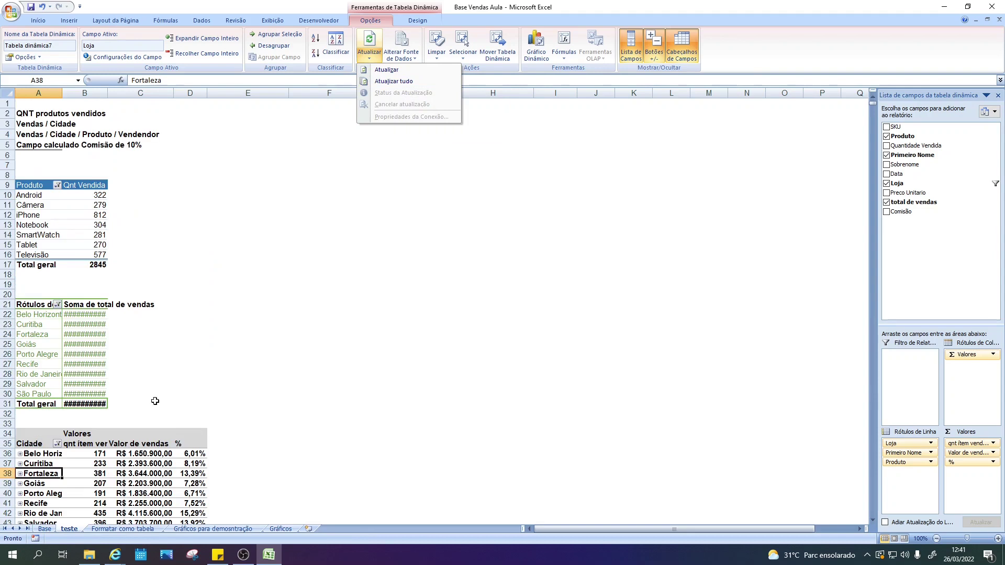
Look through the Formatar como tabela, Gráficos and Gráficos para demonstração sheets.
click(165, 530)
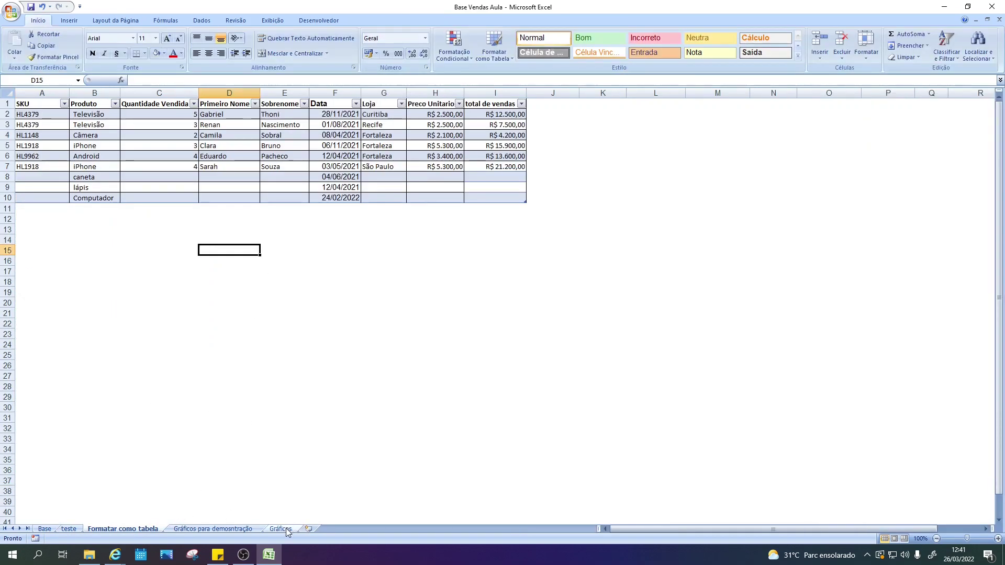
click(281, 529)
click(227, 529)
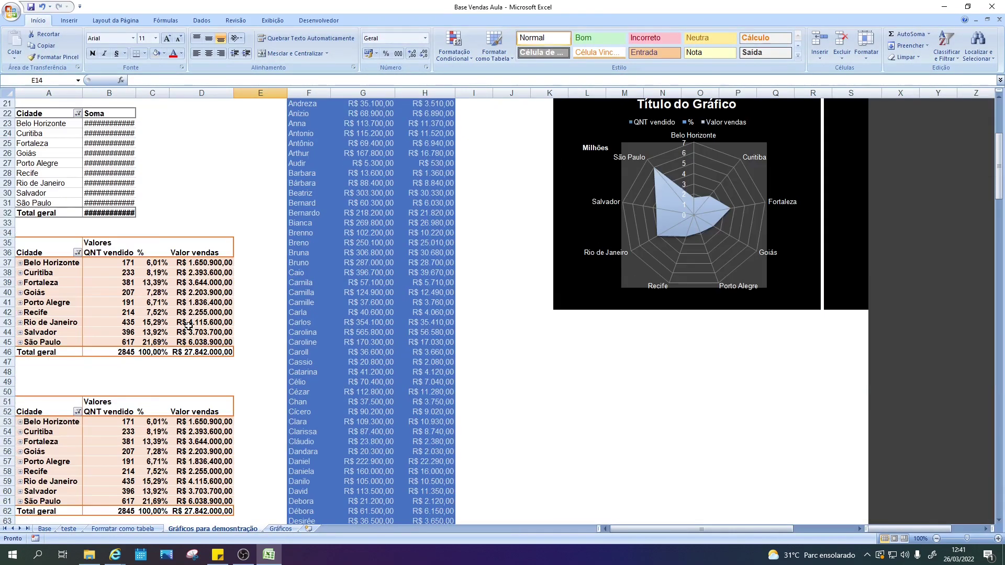
scroll(188, 326, down, 5)
scroll(262, 287, up, 8)
scroll(262, 287, up, 3)
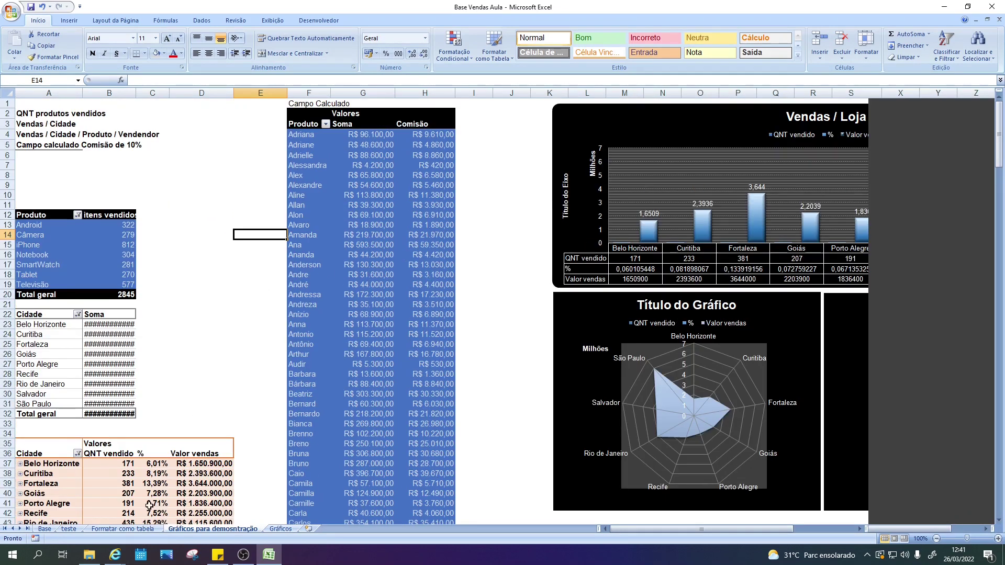
click(121, 529)
Back on teste, select the Fortaleza cell in the city pivot and run Atualizar tudo.
click(69, 529)
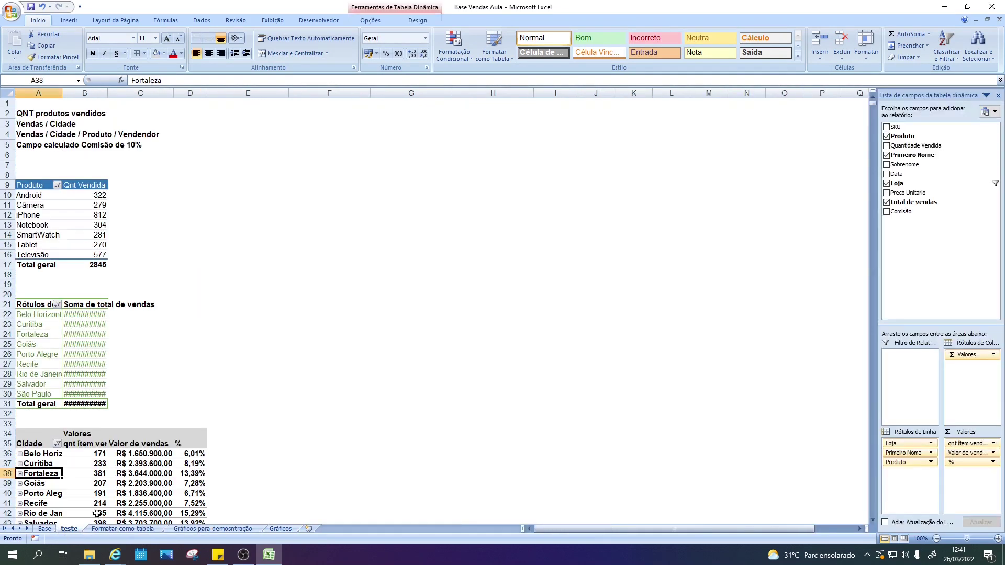
scroll(267, 368, down, 7)
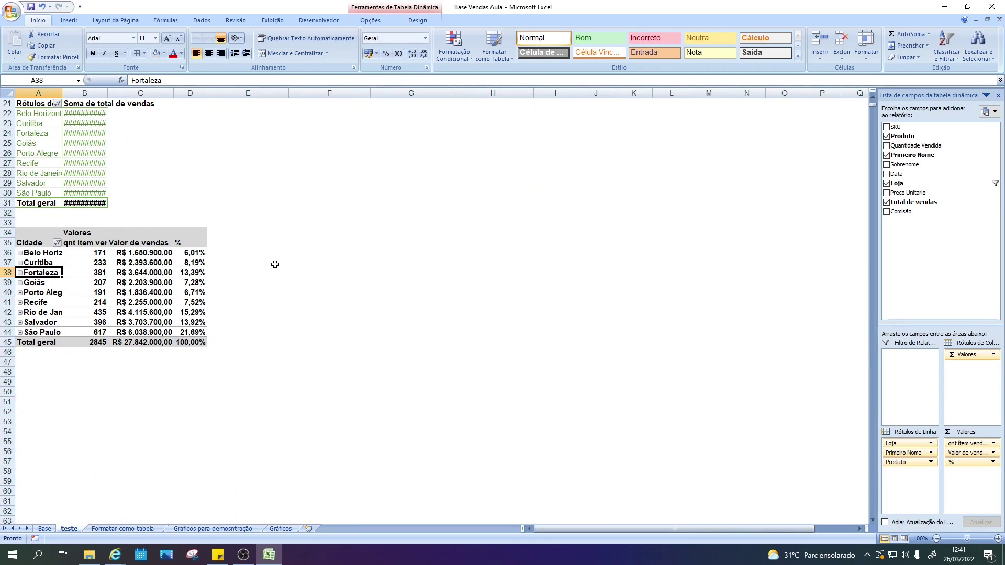
scroll(274, 265, up, 7)
scroll(274, 265, down, 7)
click(263, 293)
click(39, 272)
click(371, 21)
click(368, 56)
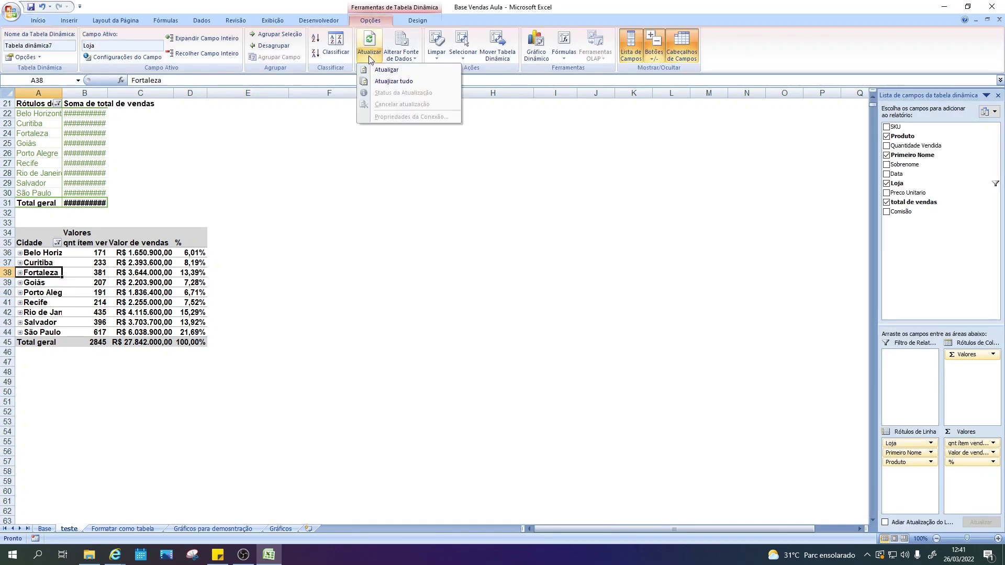
click(398, 82)
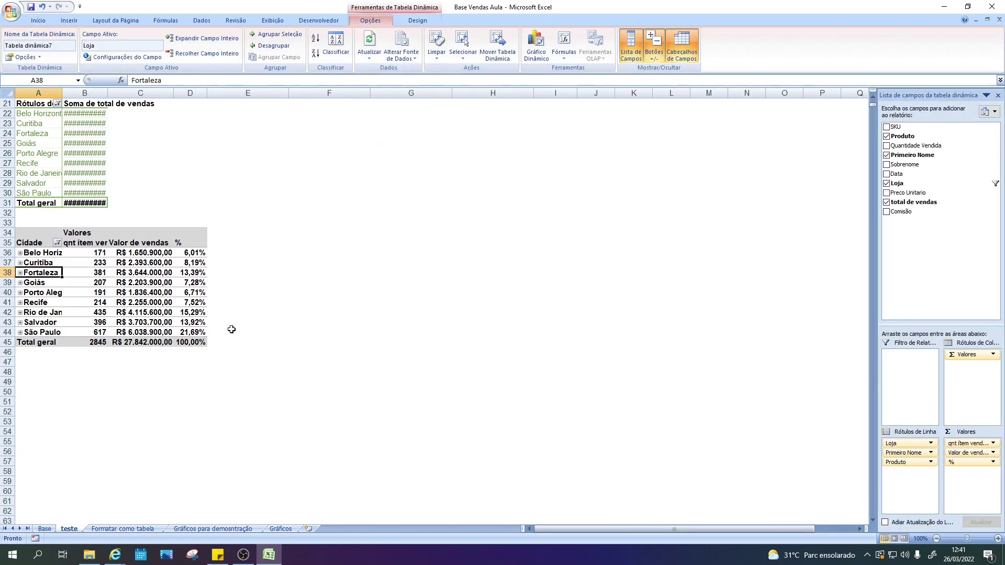